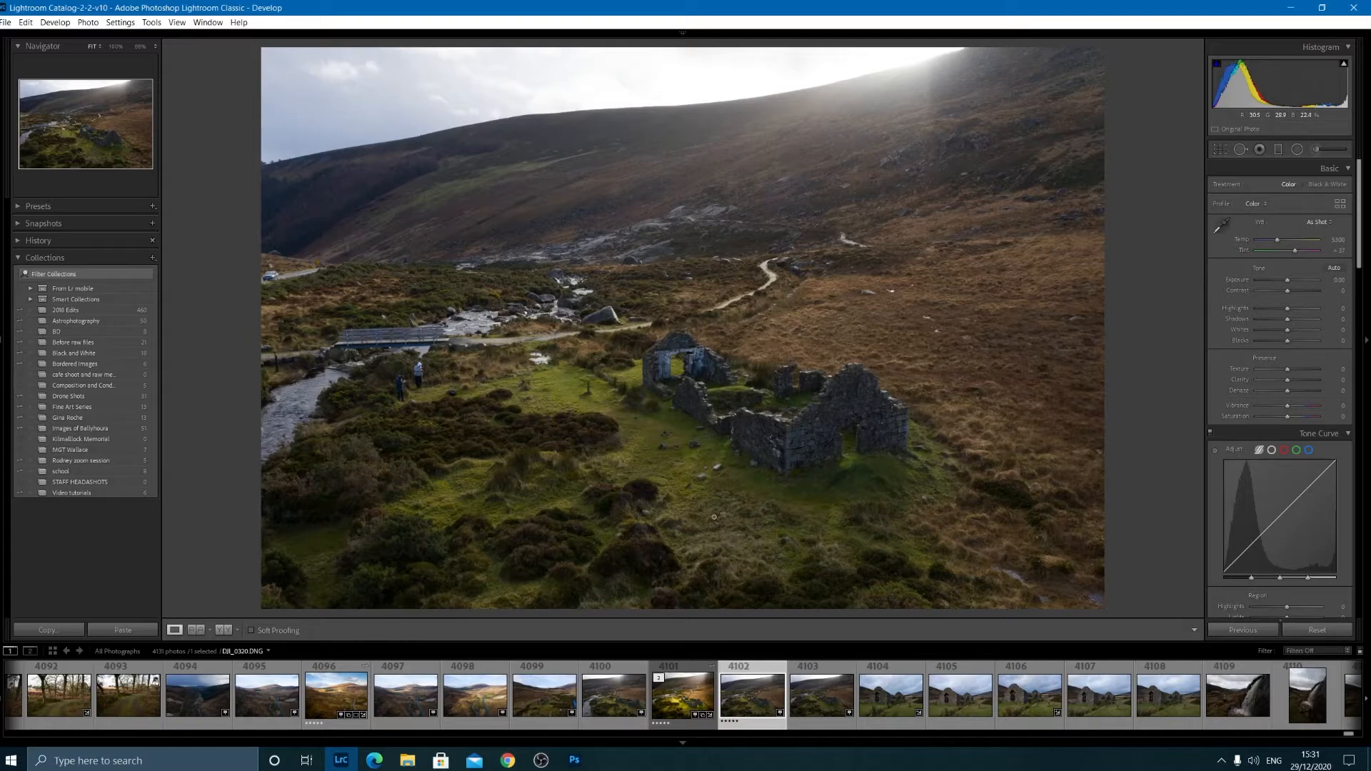
Compare the finished edit of the valley ruin with its unedited original, DJI_0320.DNG.
key(Left)
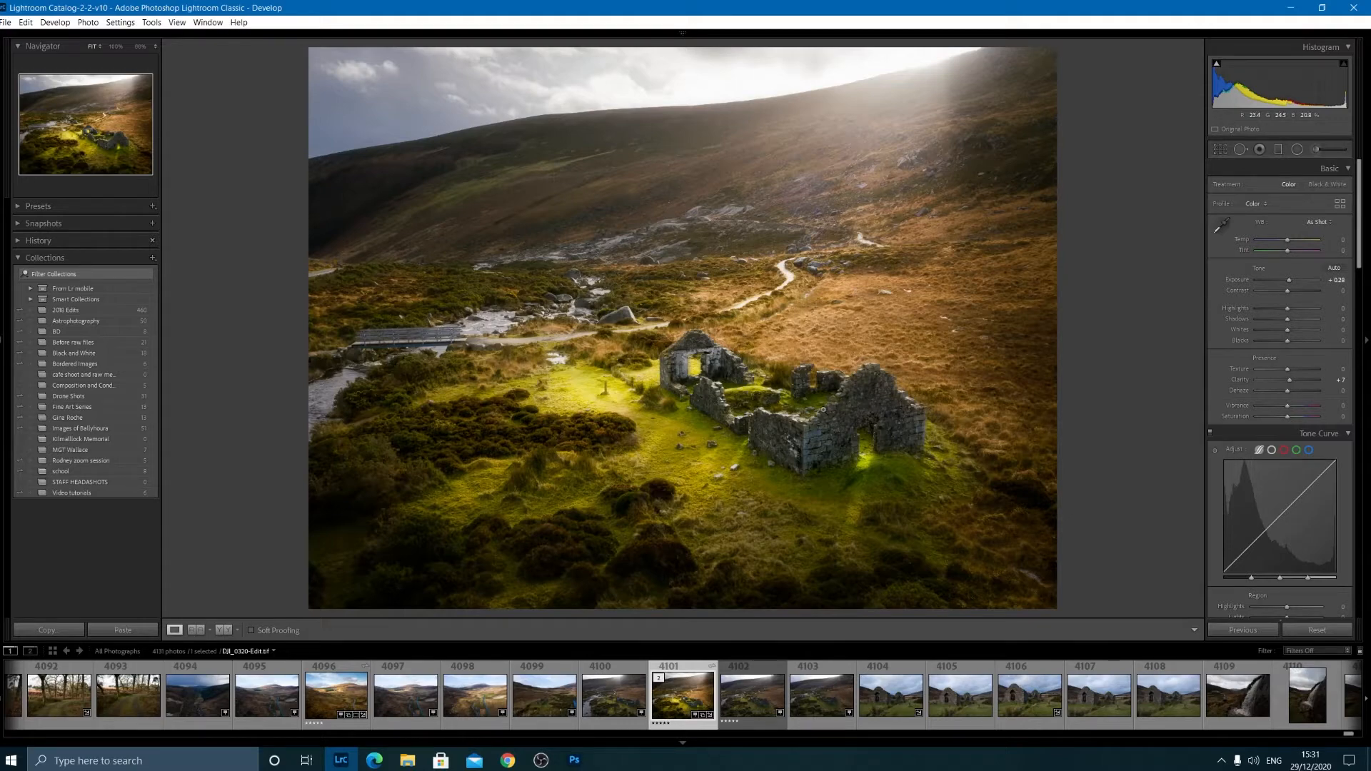
click(764, 678)
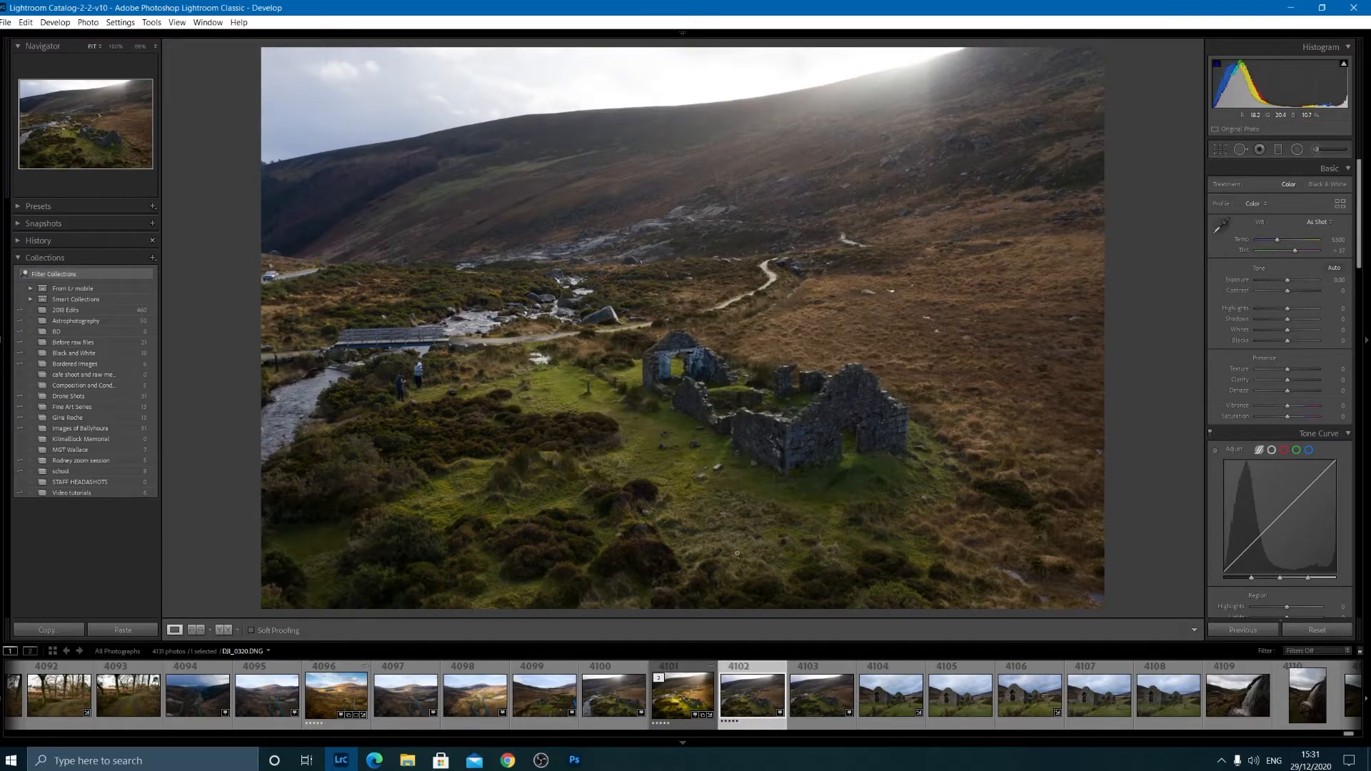
click(682, 694)
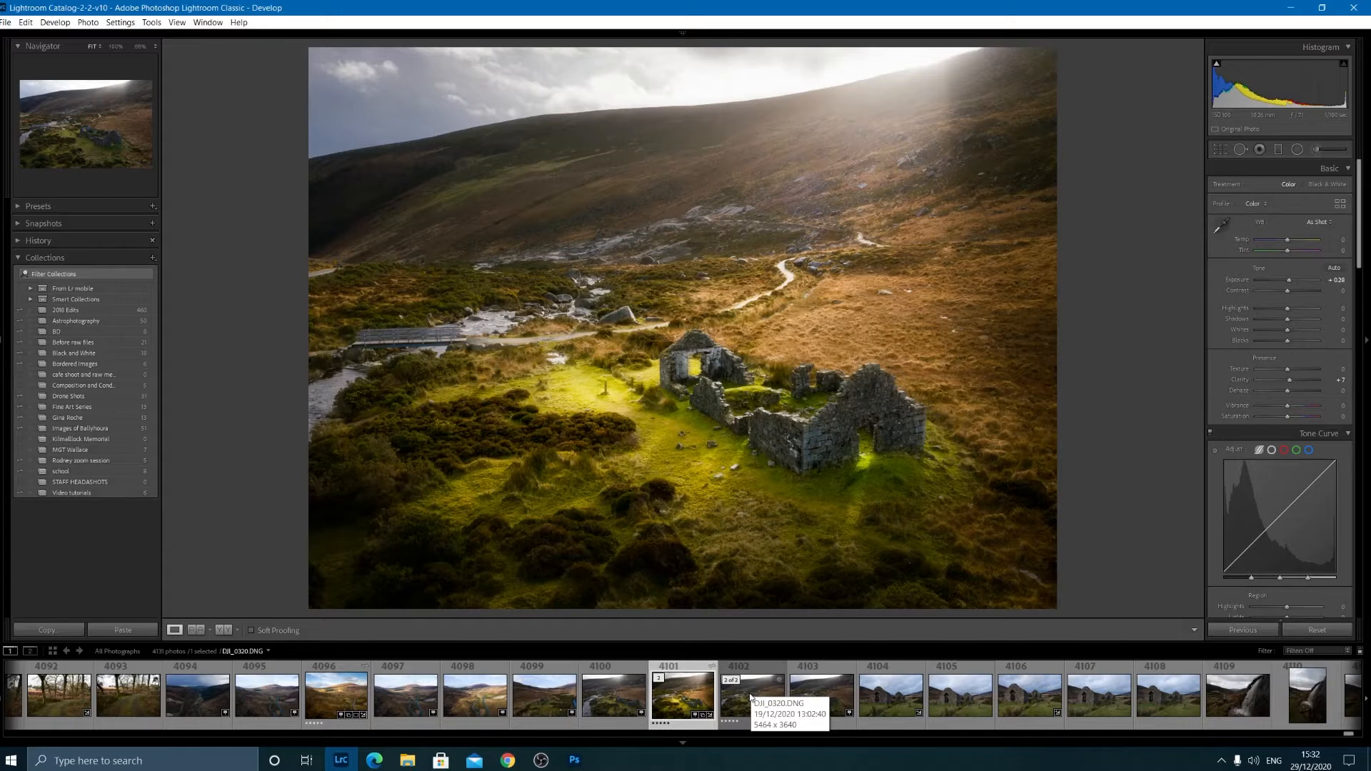
click(750, 698)
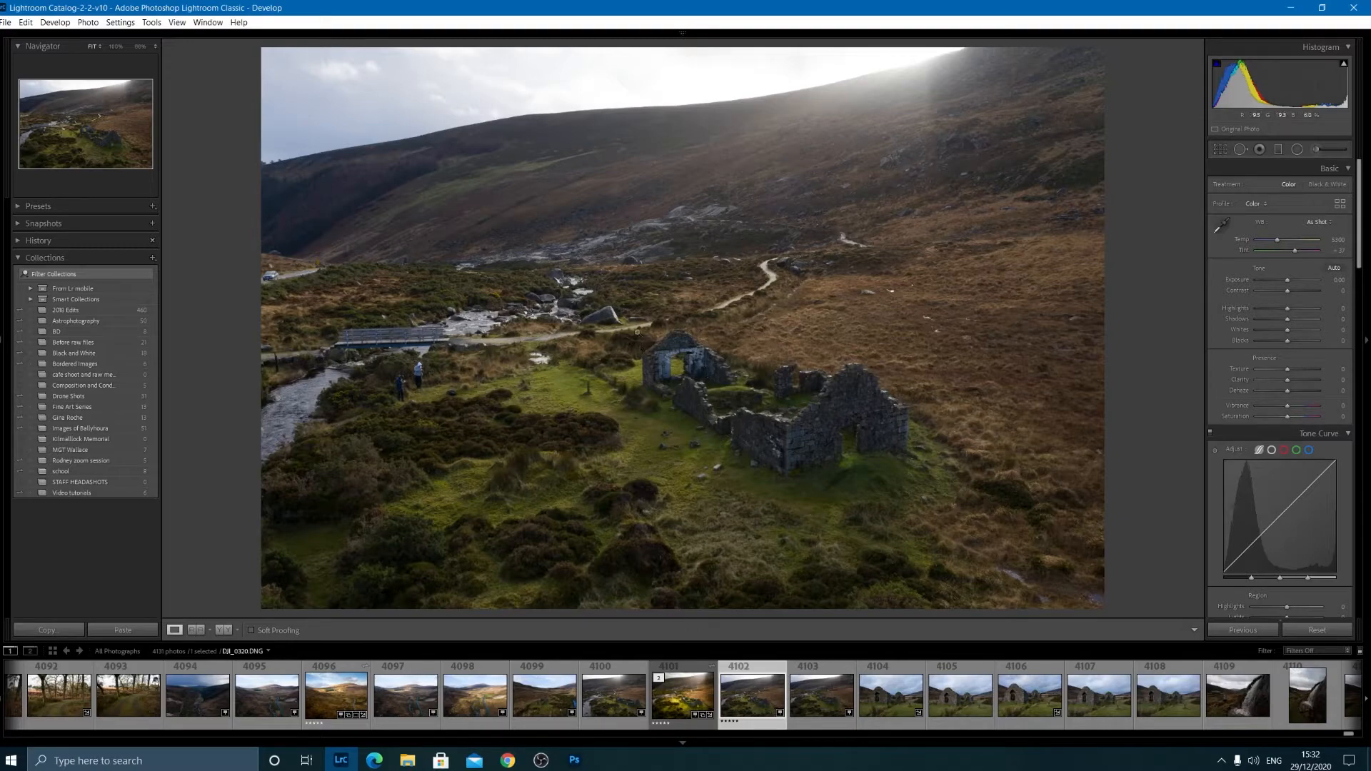
key(Left)
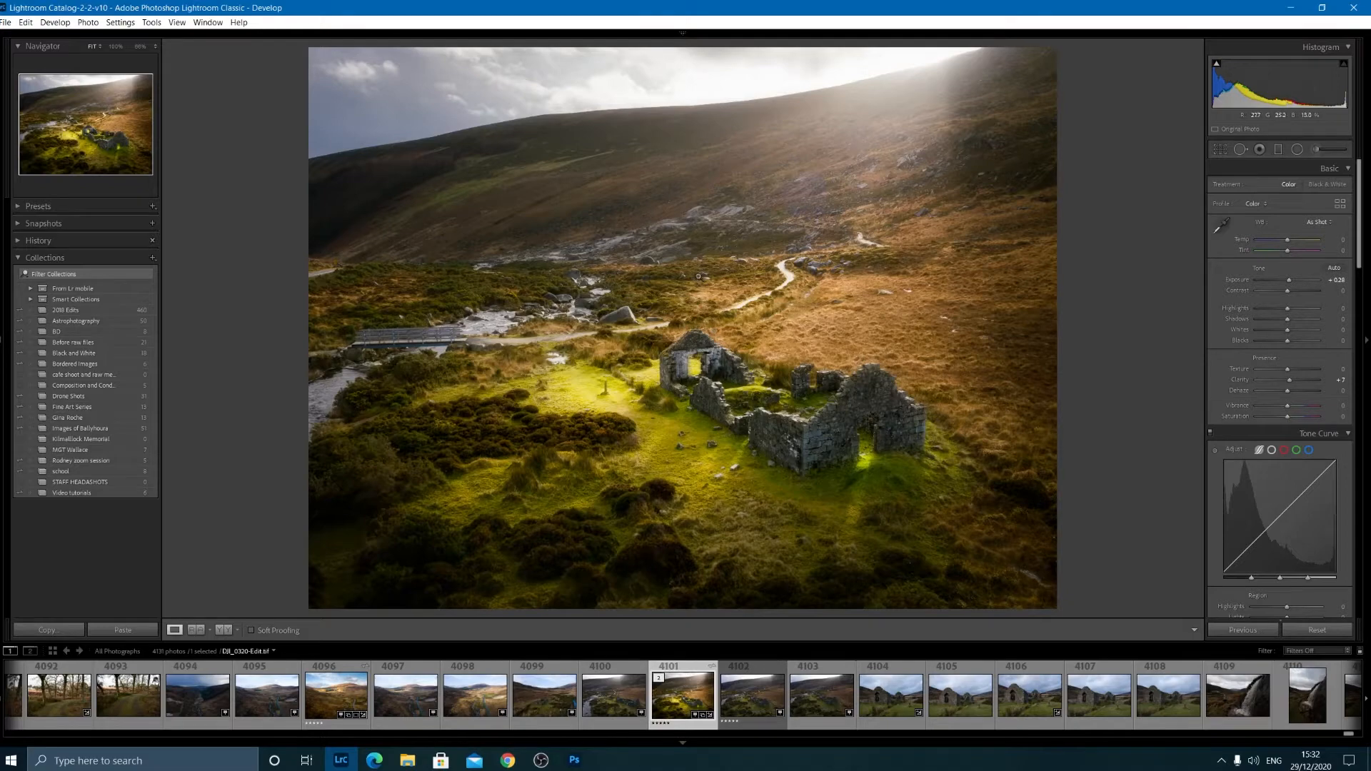
key(Right)
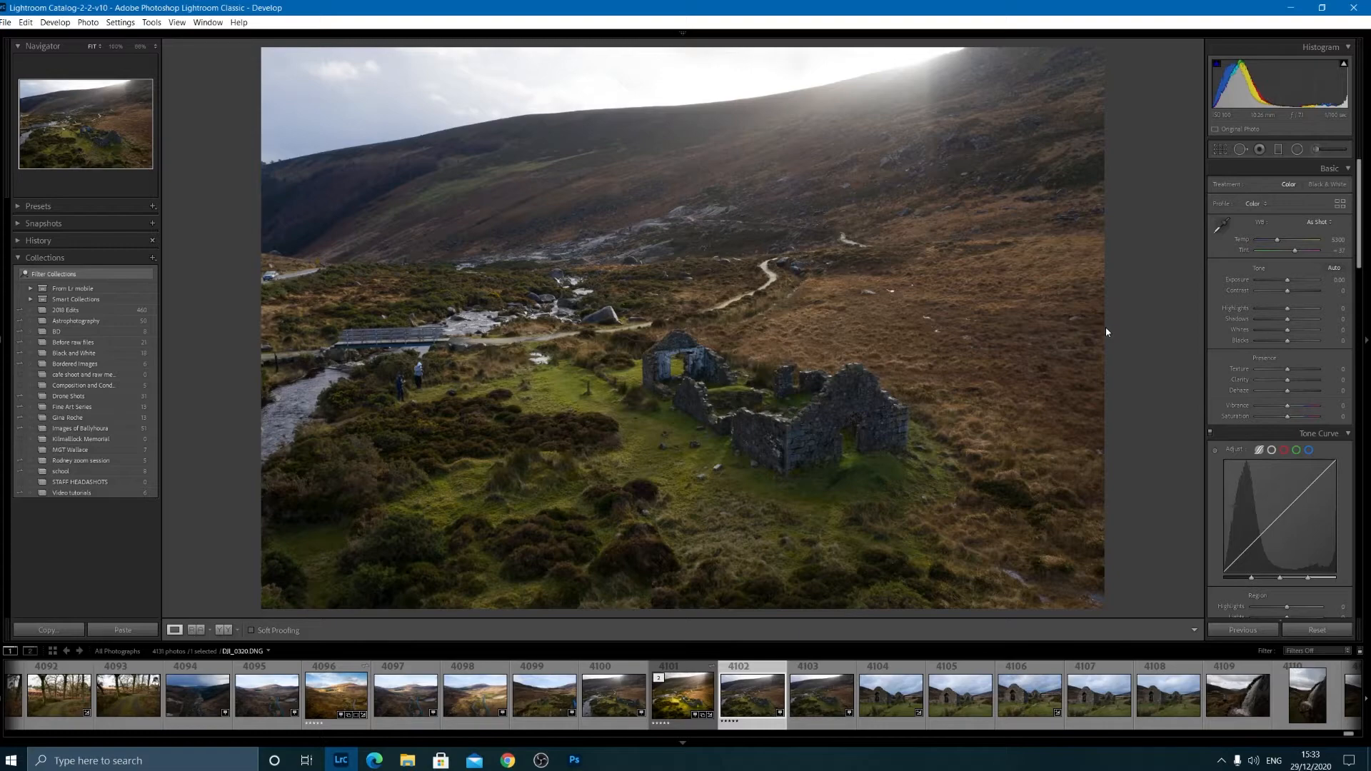
Crop the original photo to a 4 x 3 aspect ratio, keeping the ruin in the frame.
key(r)
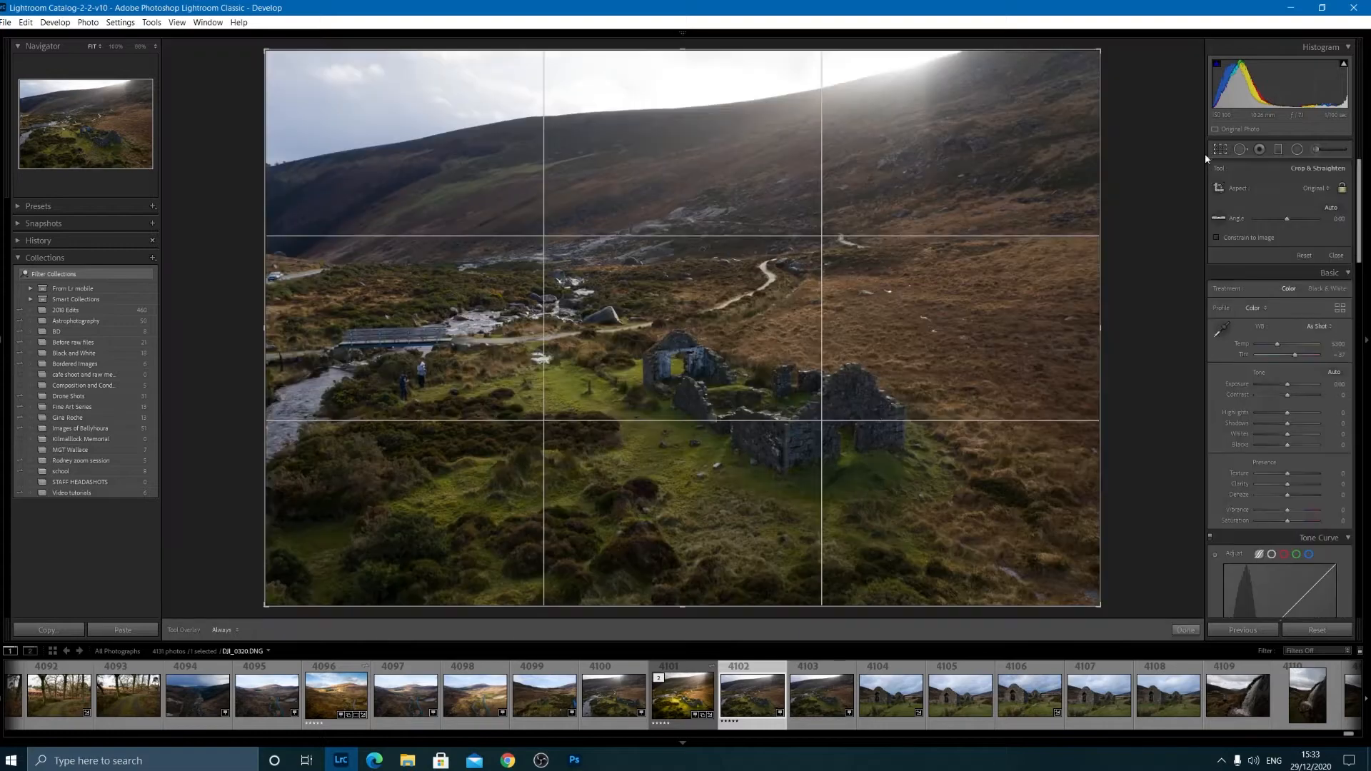
click(1311, 189)
click(1257, 312)
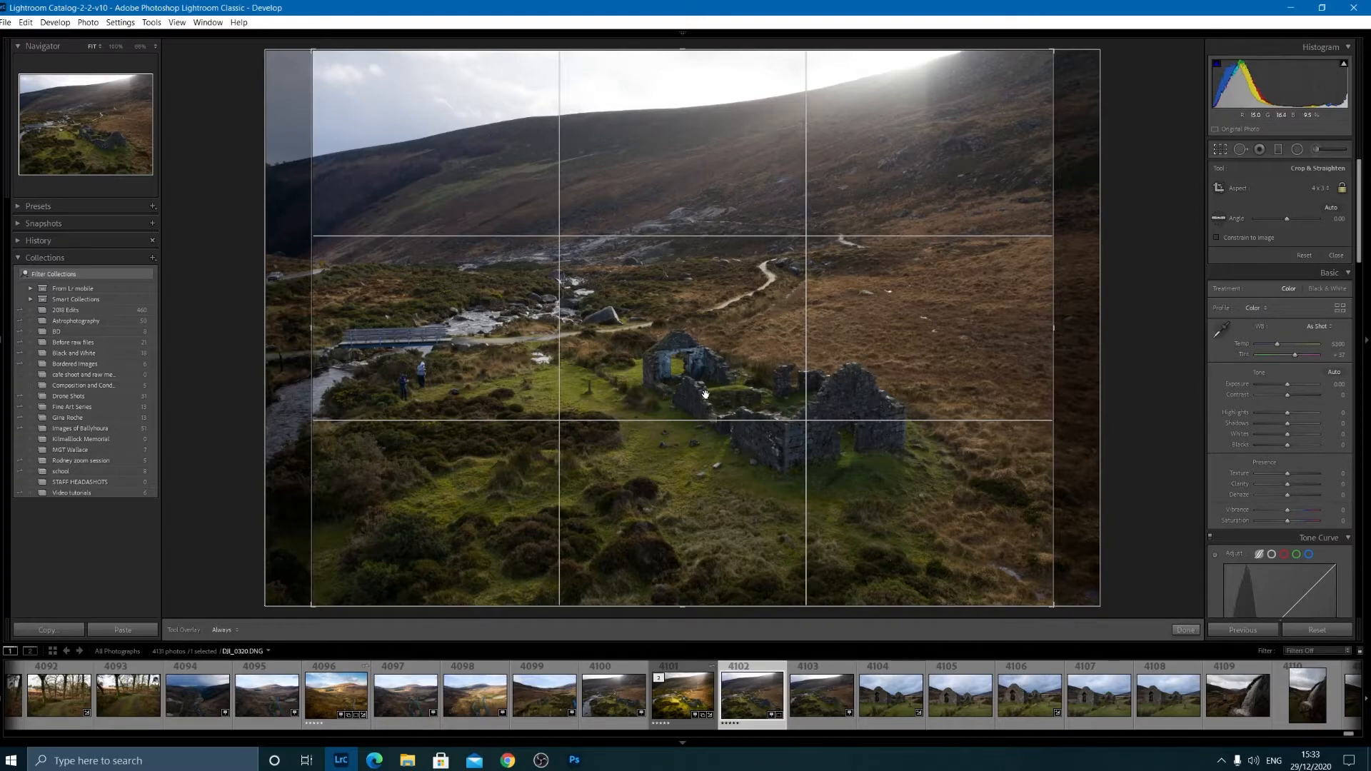
key(r)
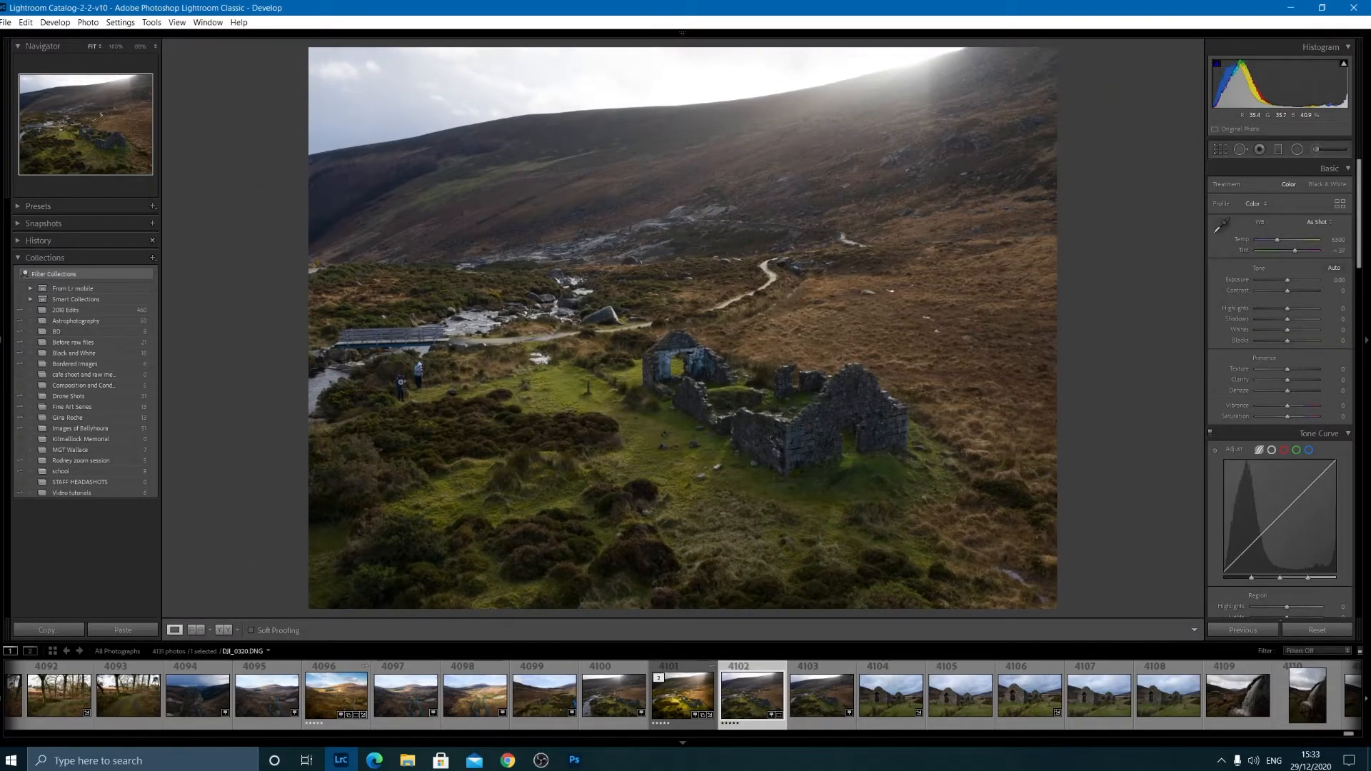
Check the two people near the bridge up close and open the cropped photo in Adobe Photoshop 2021.
click(417, 380)
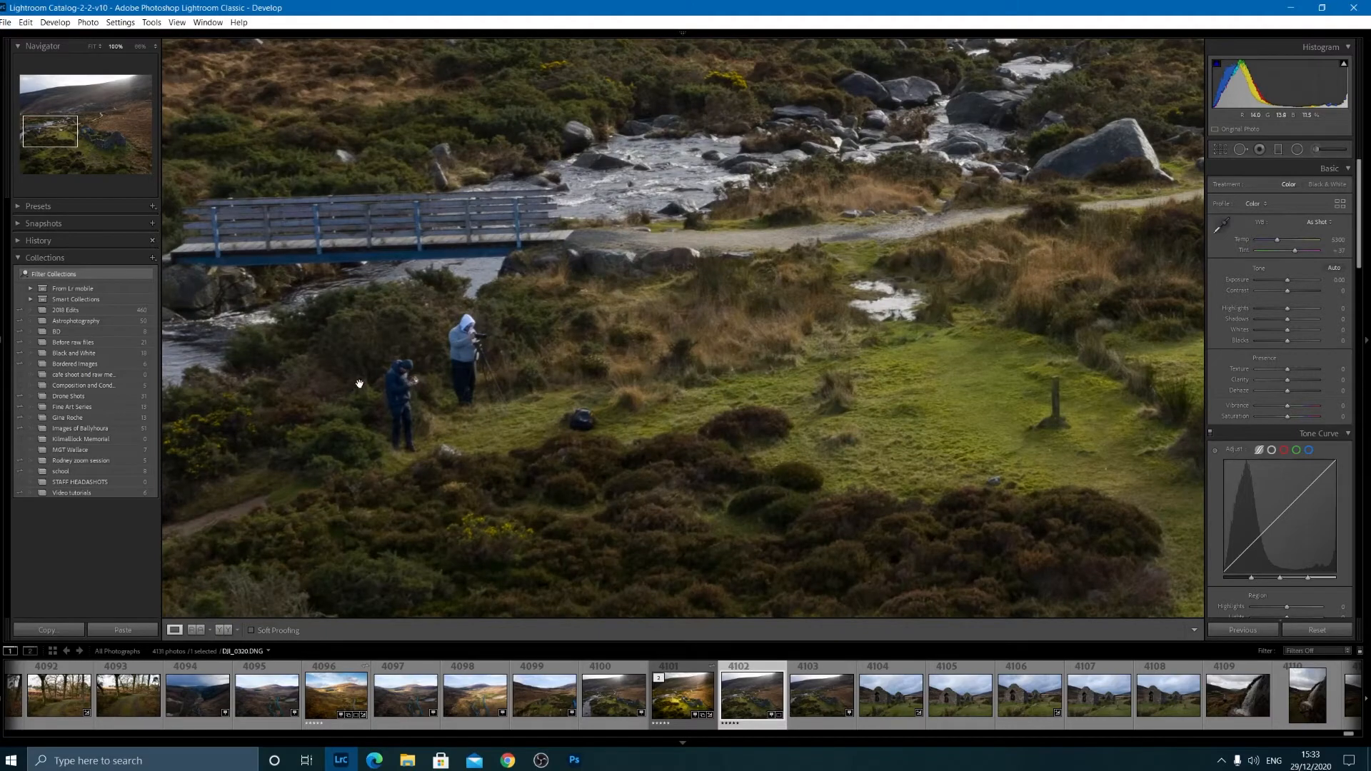
click(383, 383)
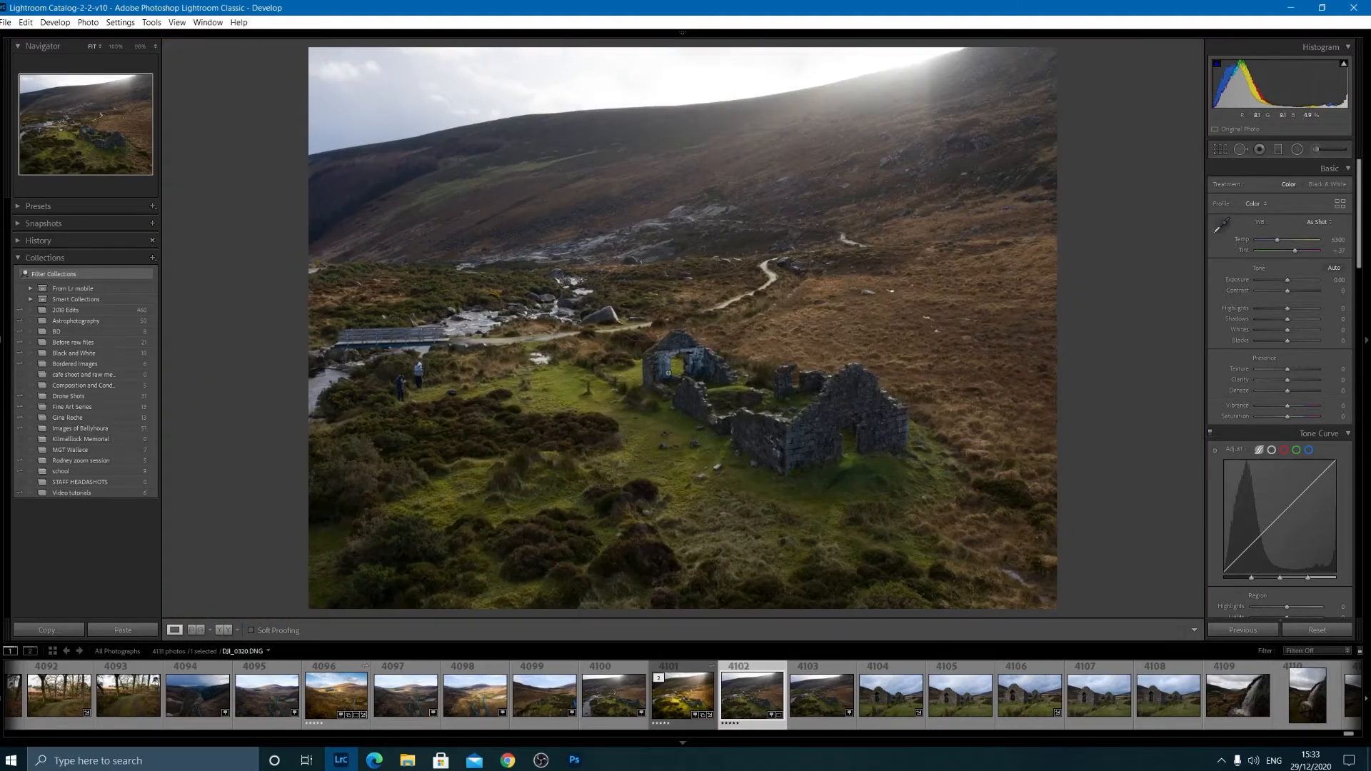
right_click(752, 691)
mouse_move(854, 417)
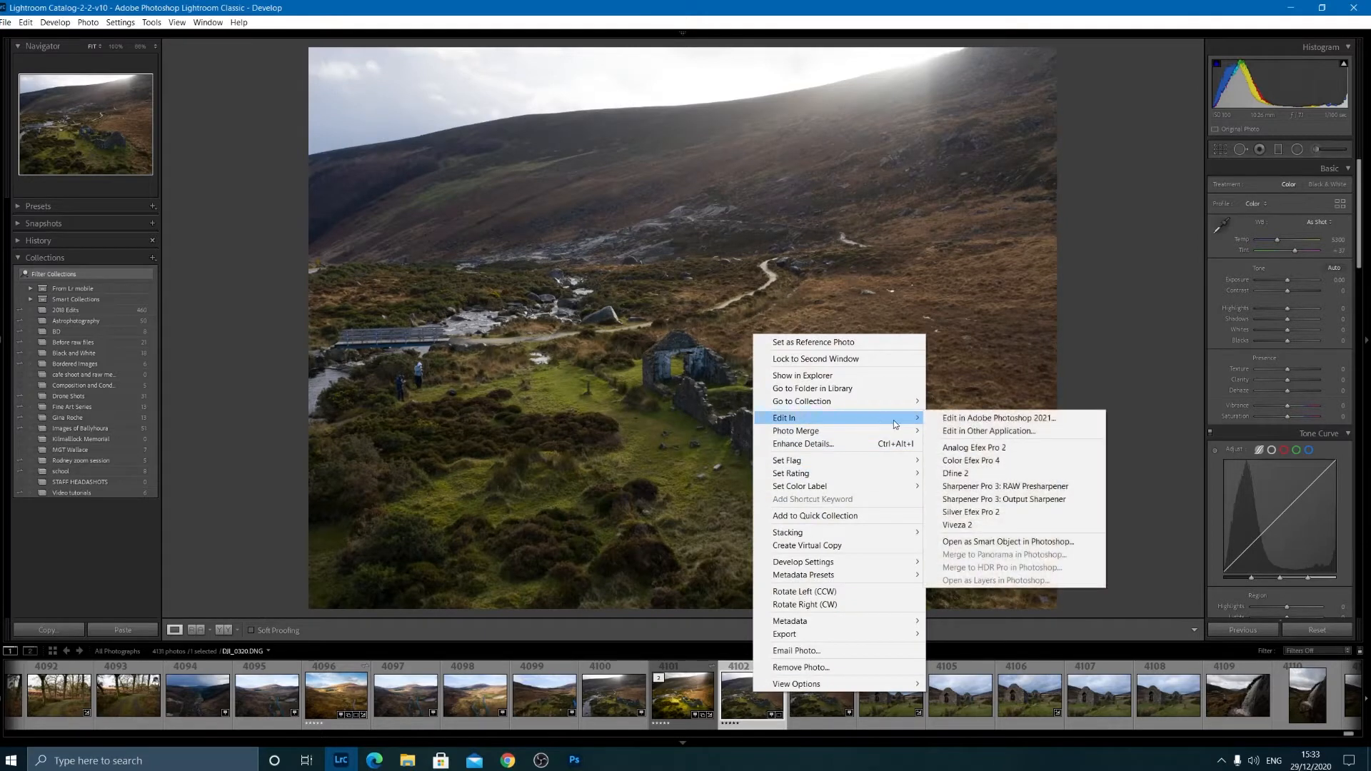
click(970, 418)
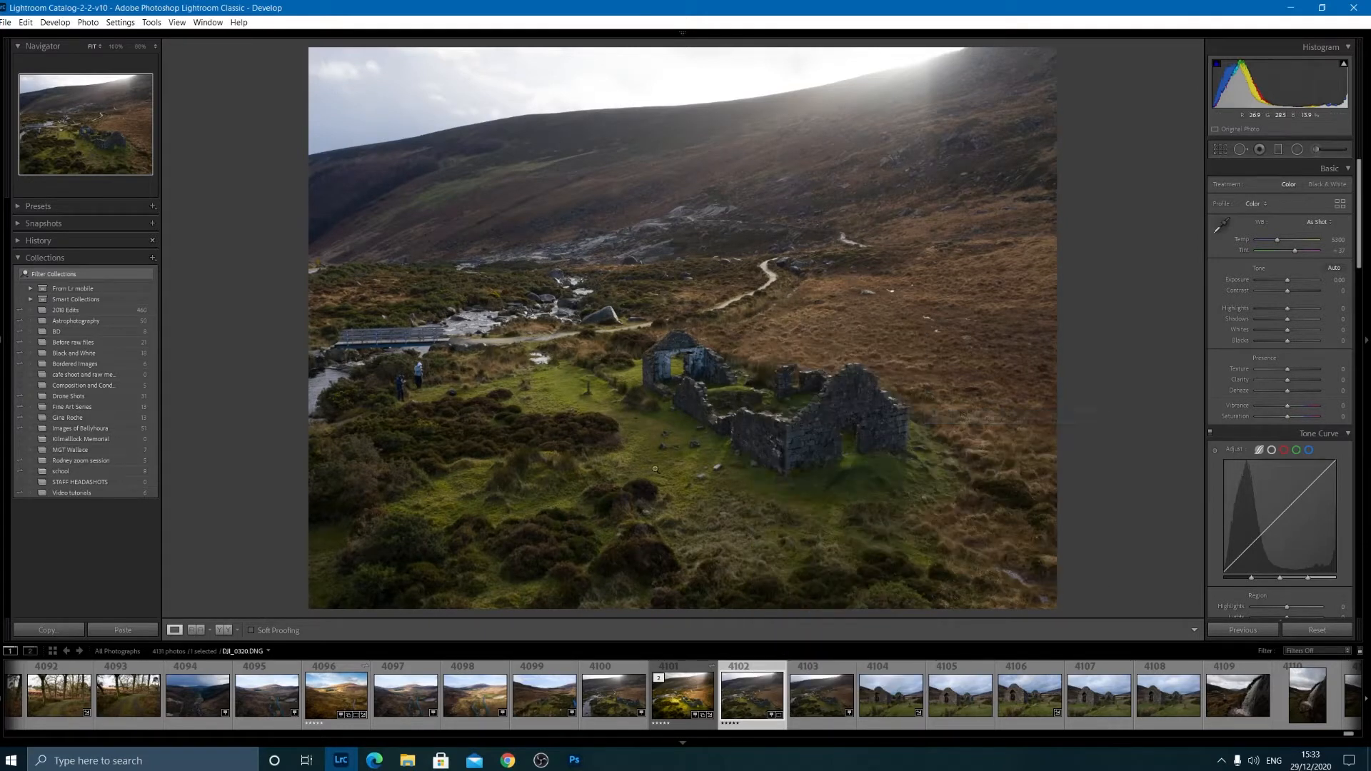
click(580, 762)
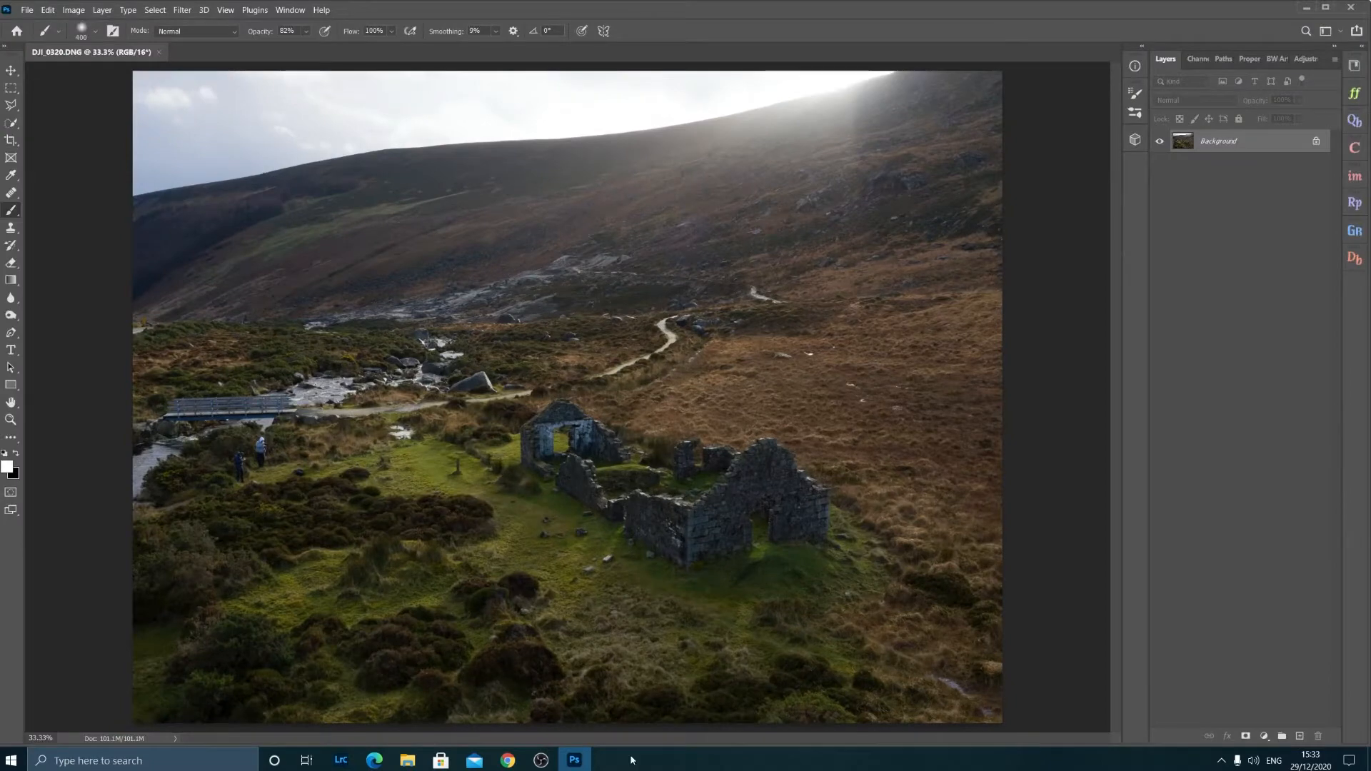
Unlock the Background layer and select the Dodge tool.
click(1318, 142)
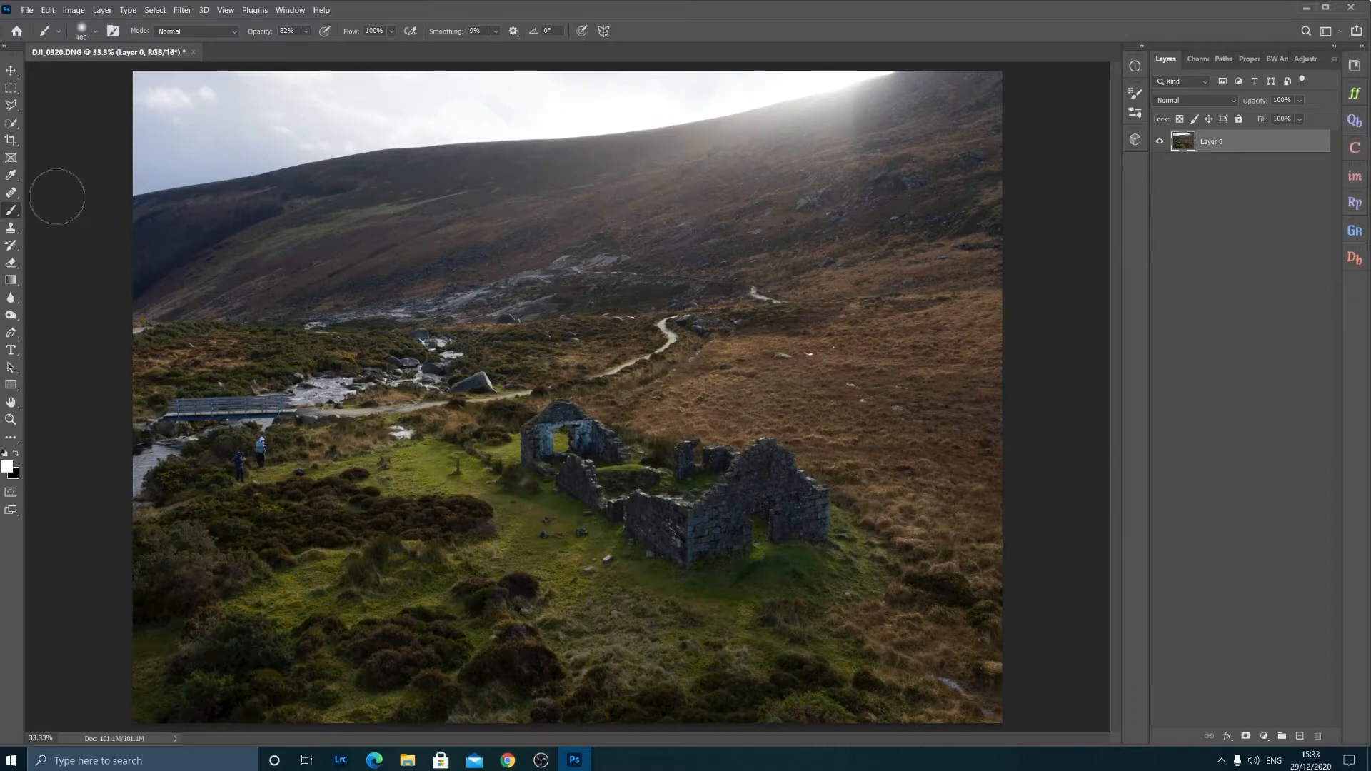
click(12, 304)
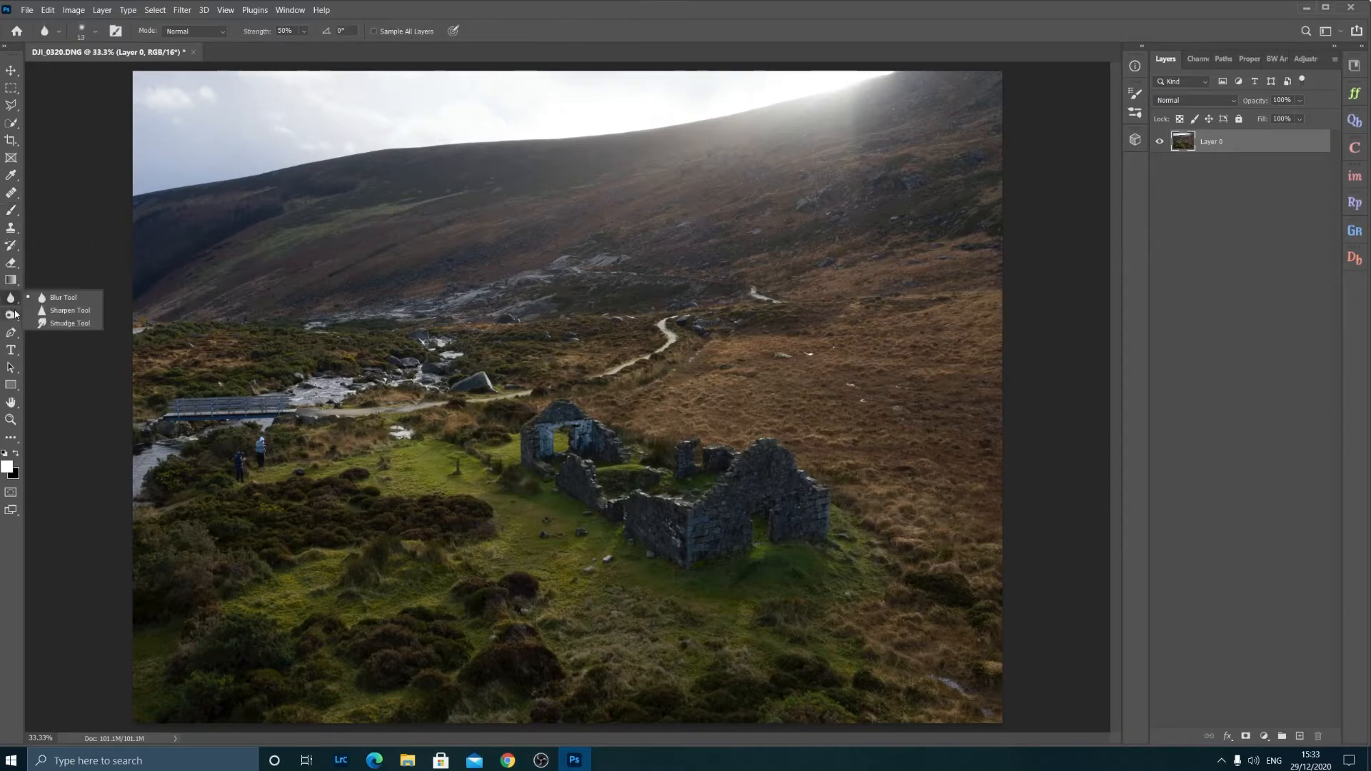
click(11, 315)
click(68, 315)
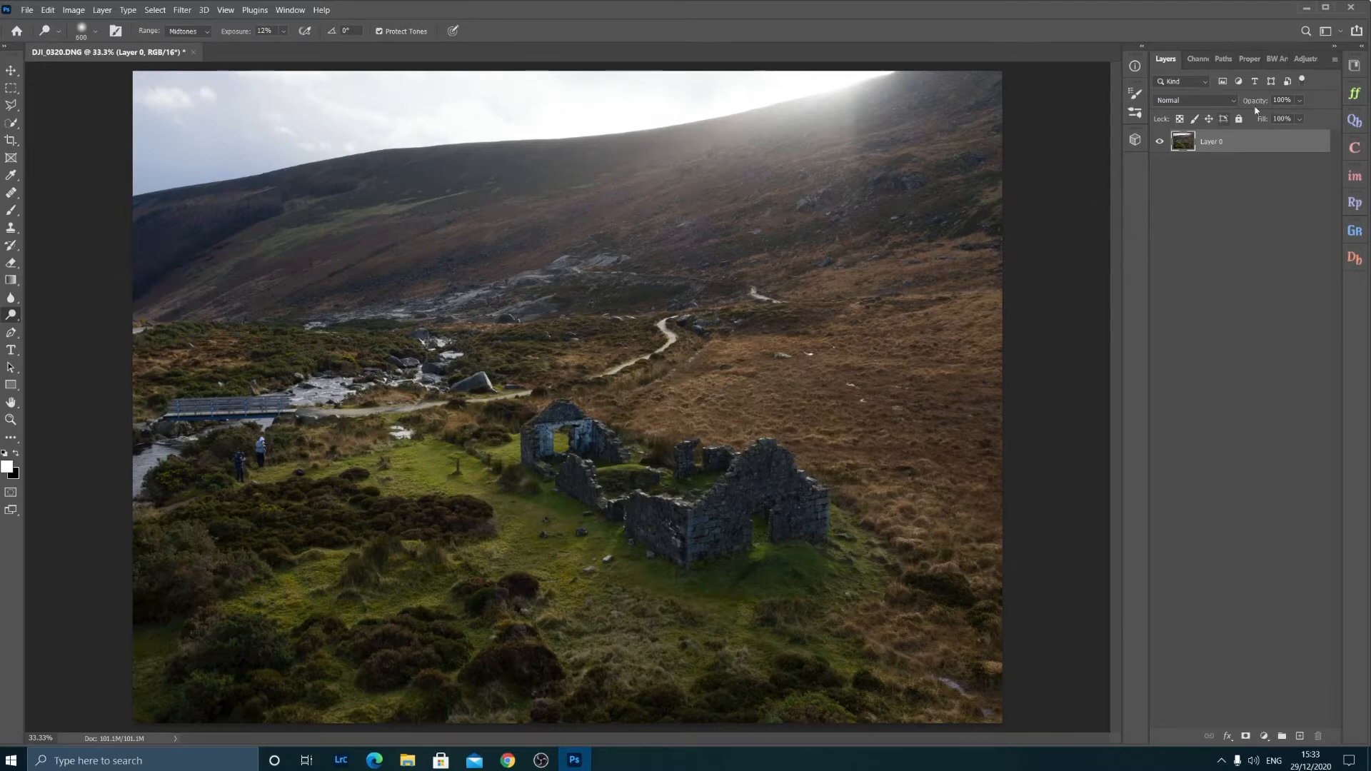
Add a Curves adjustment layer and darken the image, lowering input 205 to output 194 and pulling the midtones down slightly.
click(1305, 58)
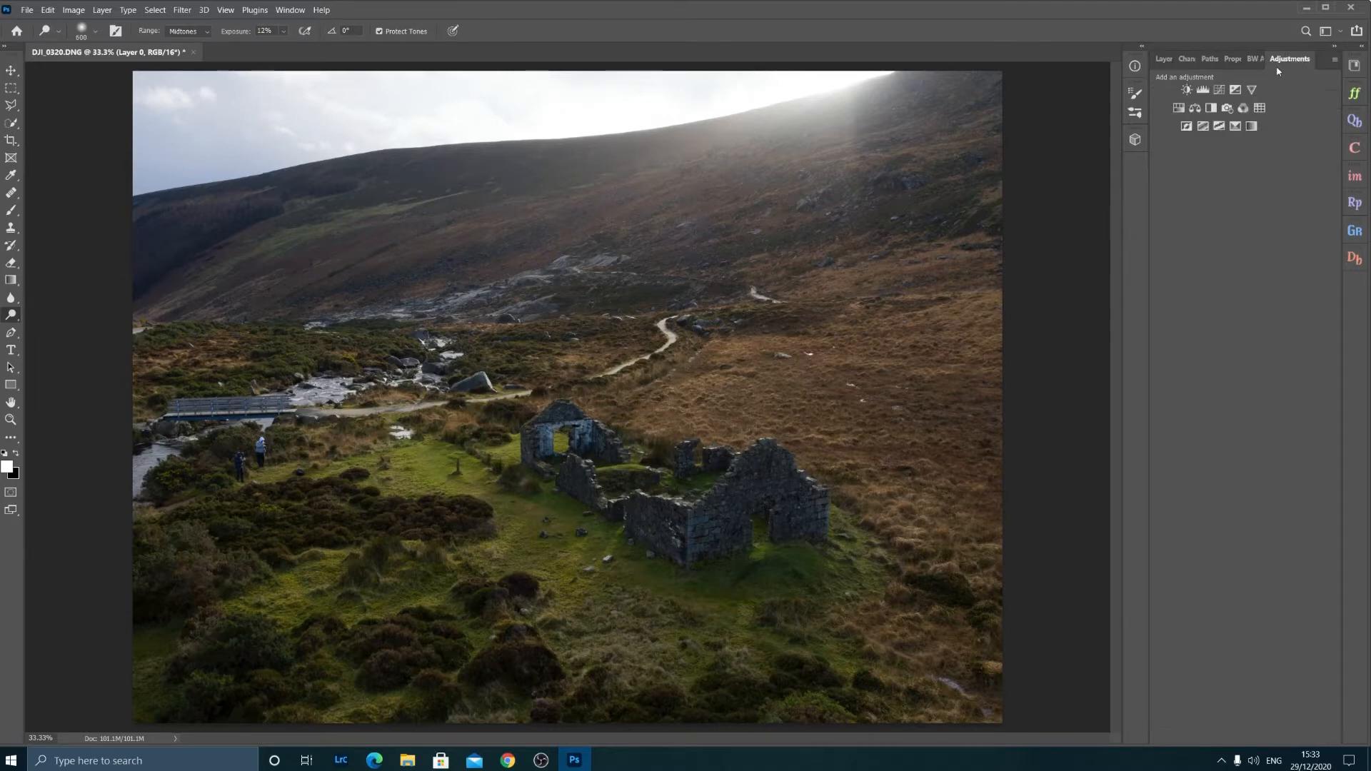
click(1218, 90)
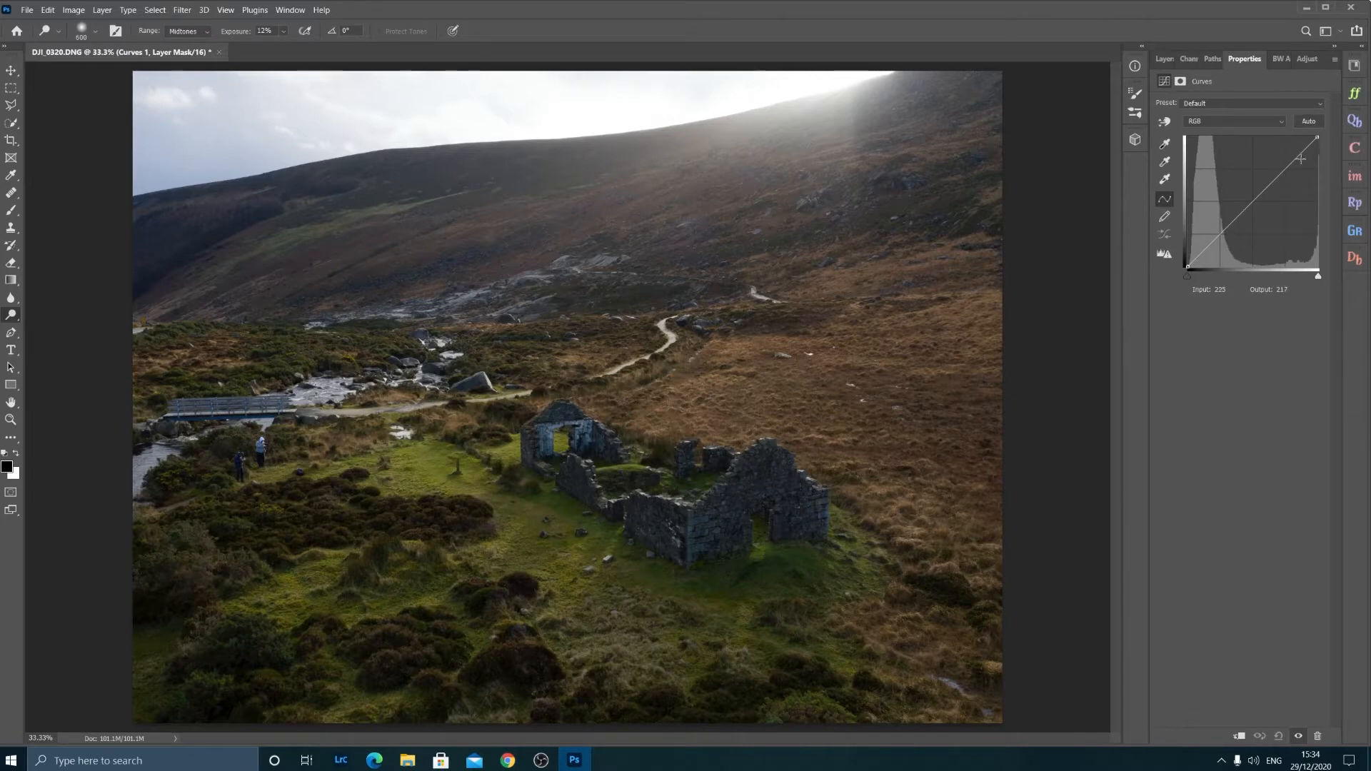
drag(1290, 161, 1292, 169)
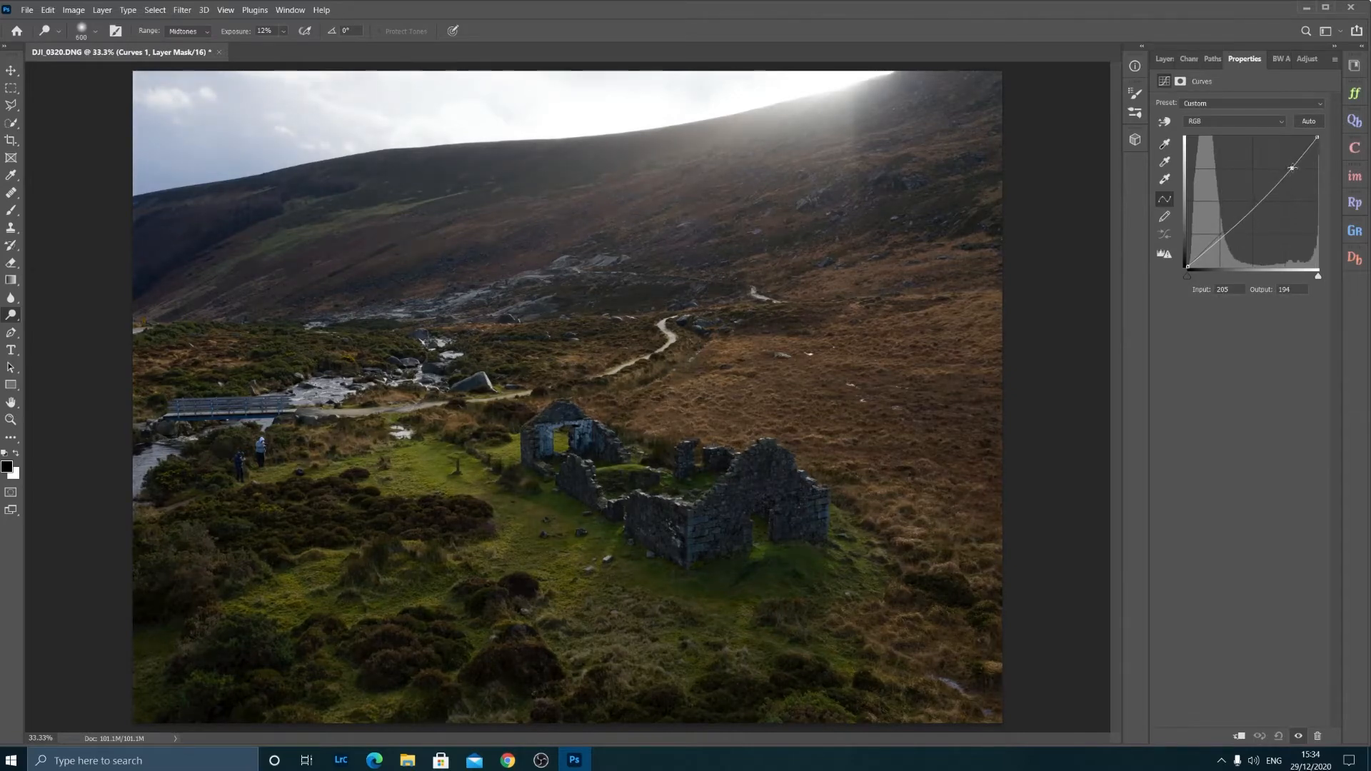
drag(1264, 197, 1263, 201)
click(1165, 58)
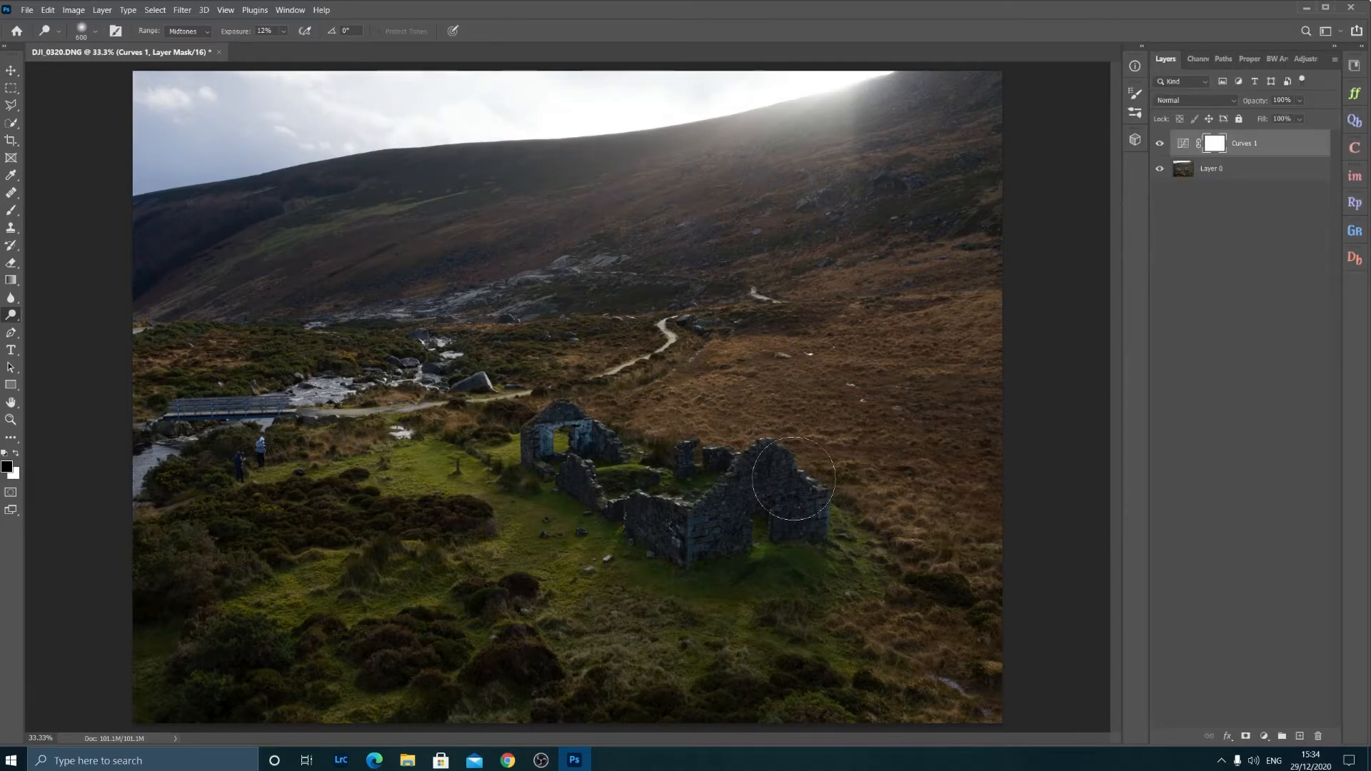
Mask the Curves darkening off the centre of the photo with an 1800 px black brush, raising the brush opacity to 100%.
key(b)
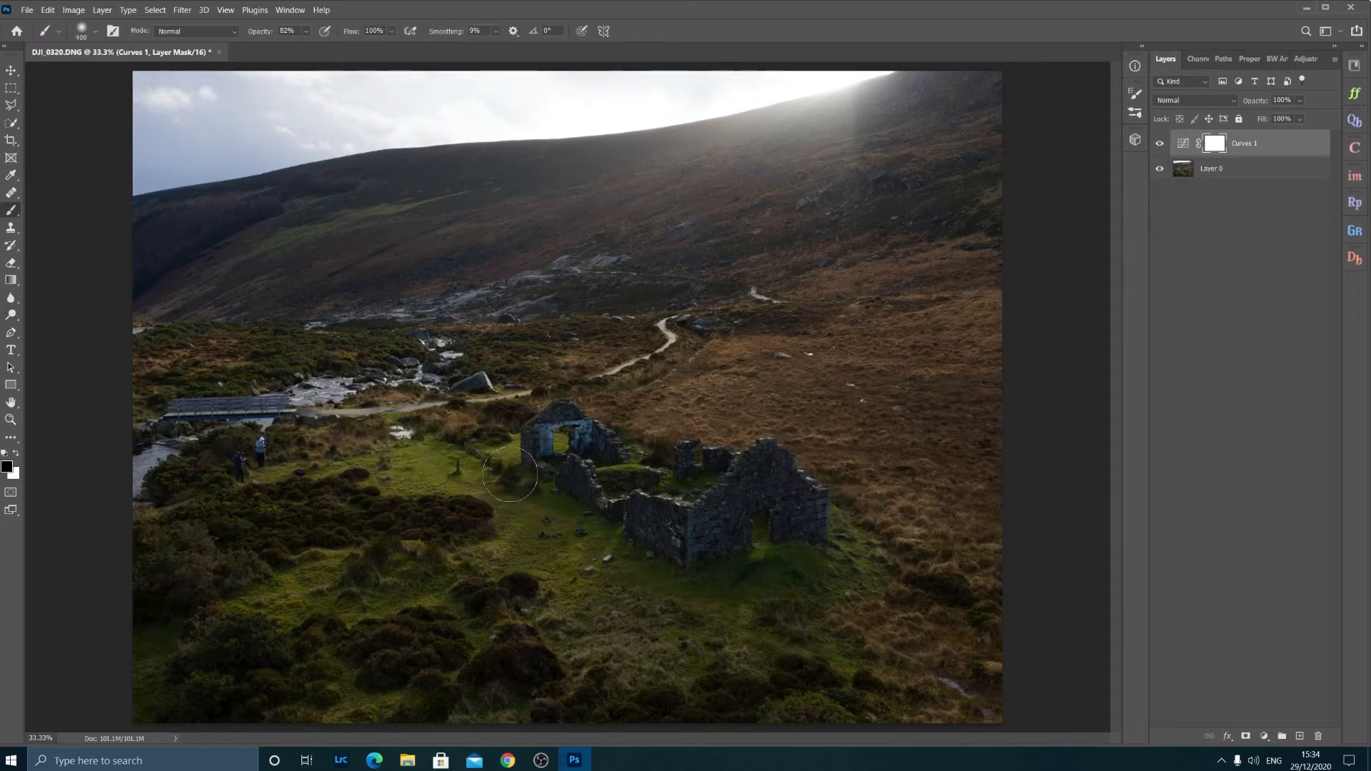
scroll(523, 472, up, 1)
scroll(523, 471, down, 2)
scroll(523, 472, up, 1)
key(])
key(])
key(])
key(])
key(])
key(])
key(])
key(])
key(])
key(])
key(])
key(])
key(])
key(])
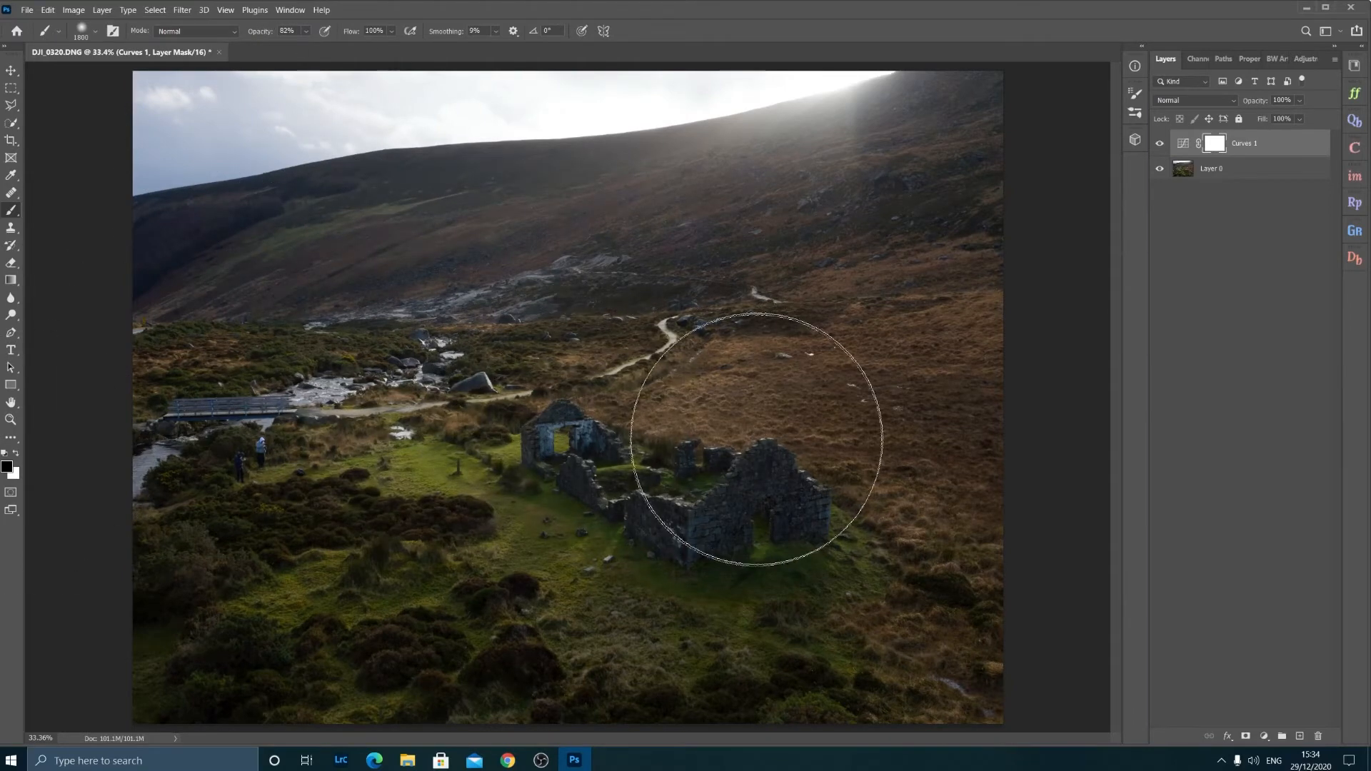
drag(355, 302, 657, 245)
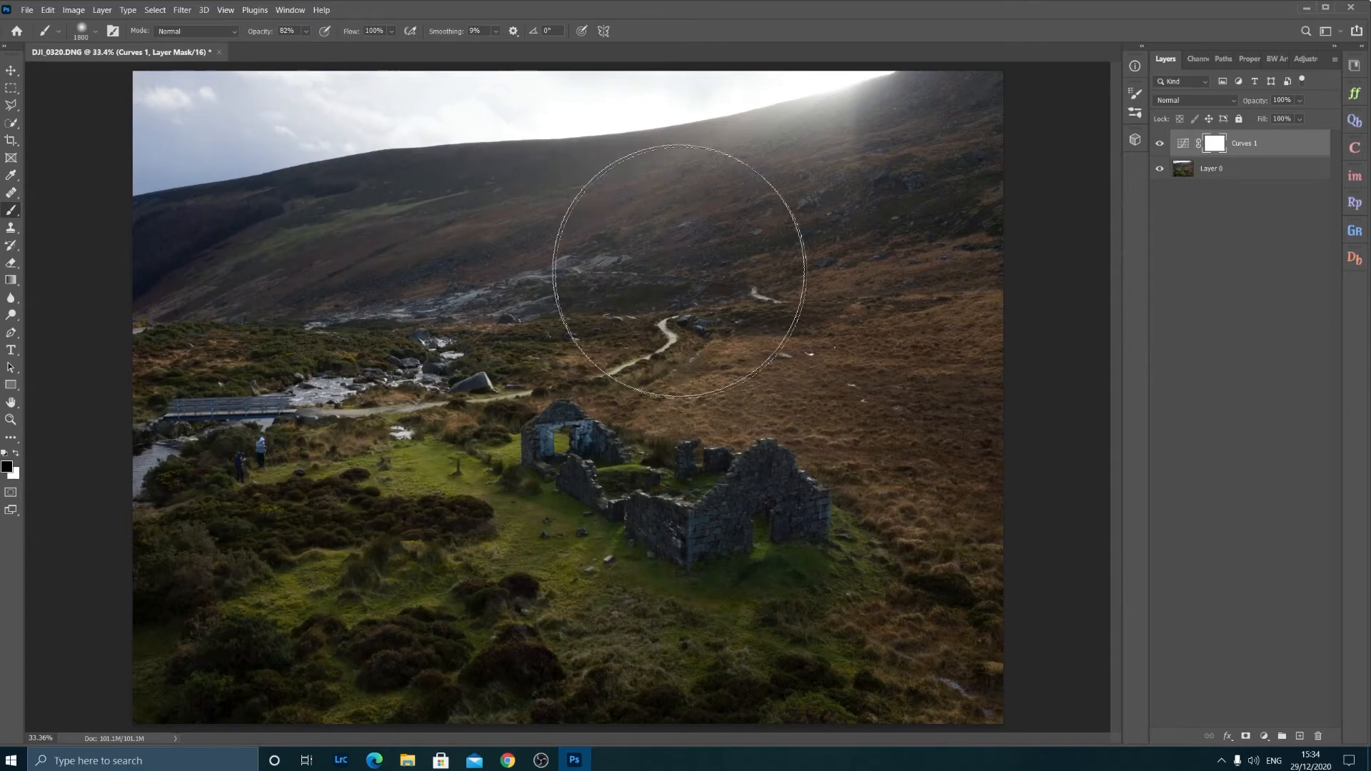
drag(260, 31, 308, 30)
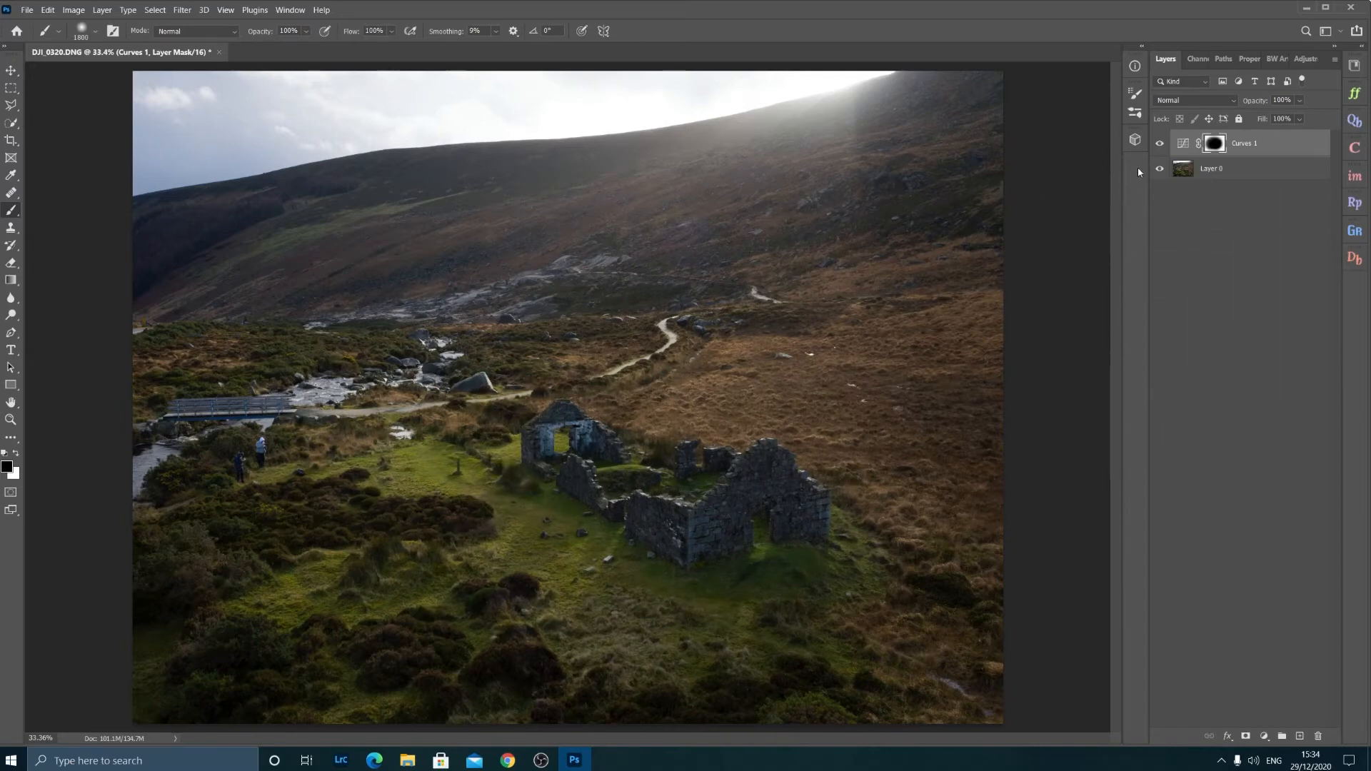
Mask the darkening off the sunlit upper hillside too, comparing the photo with the Curves layer shown and hidden.
click(1159, 144)
click(1159, 144)
click(1158, 144)
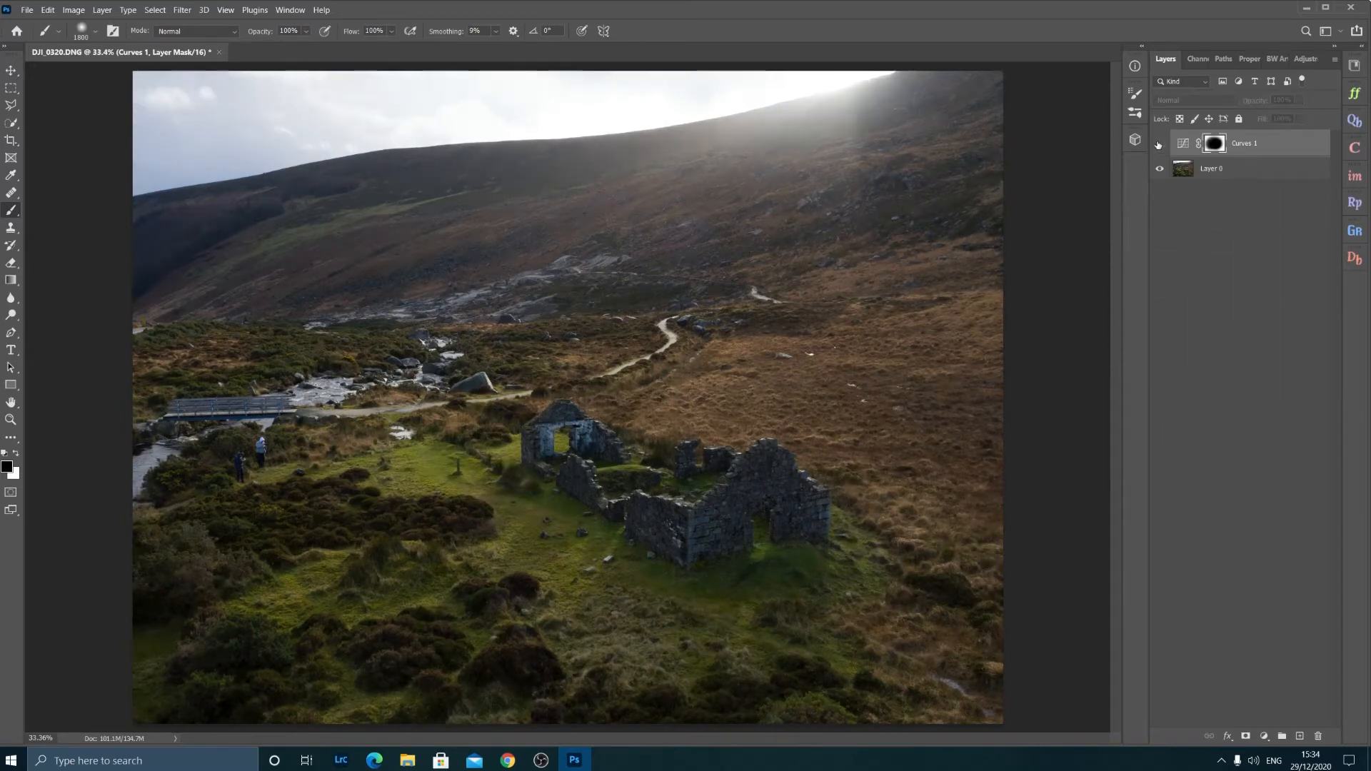
click(1160, 145)
click(1160, 143)
click(1160, 143)
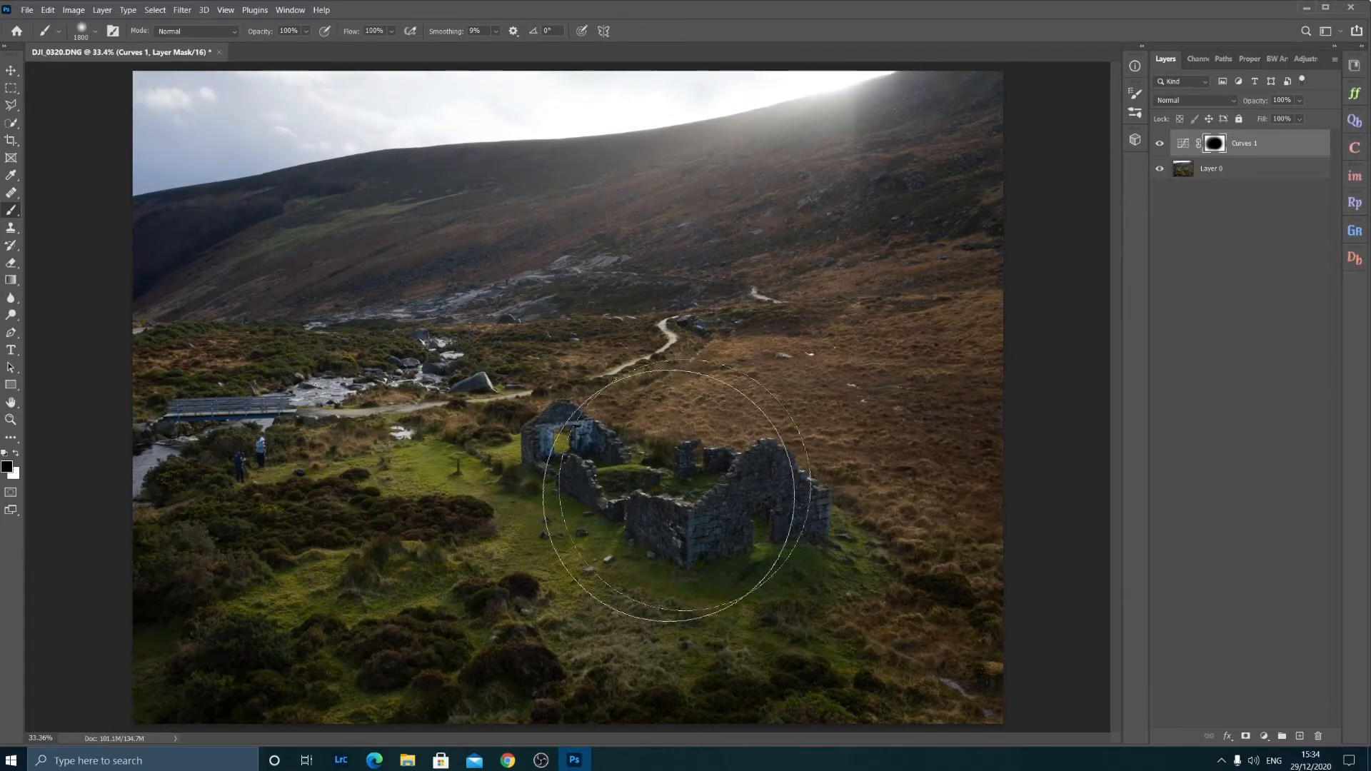
mouse_move(784, 157)
mouse_down()
mouse_move(716, 152)
mouse_move(607, 215)
mouse_up()
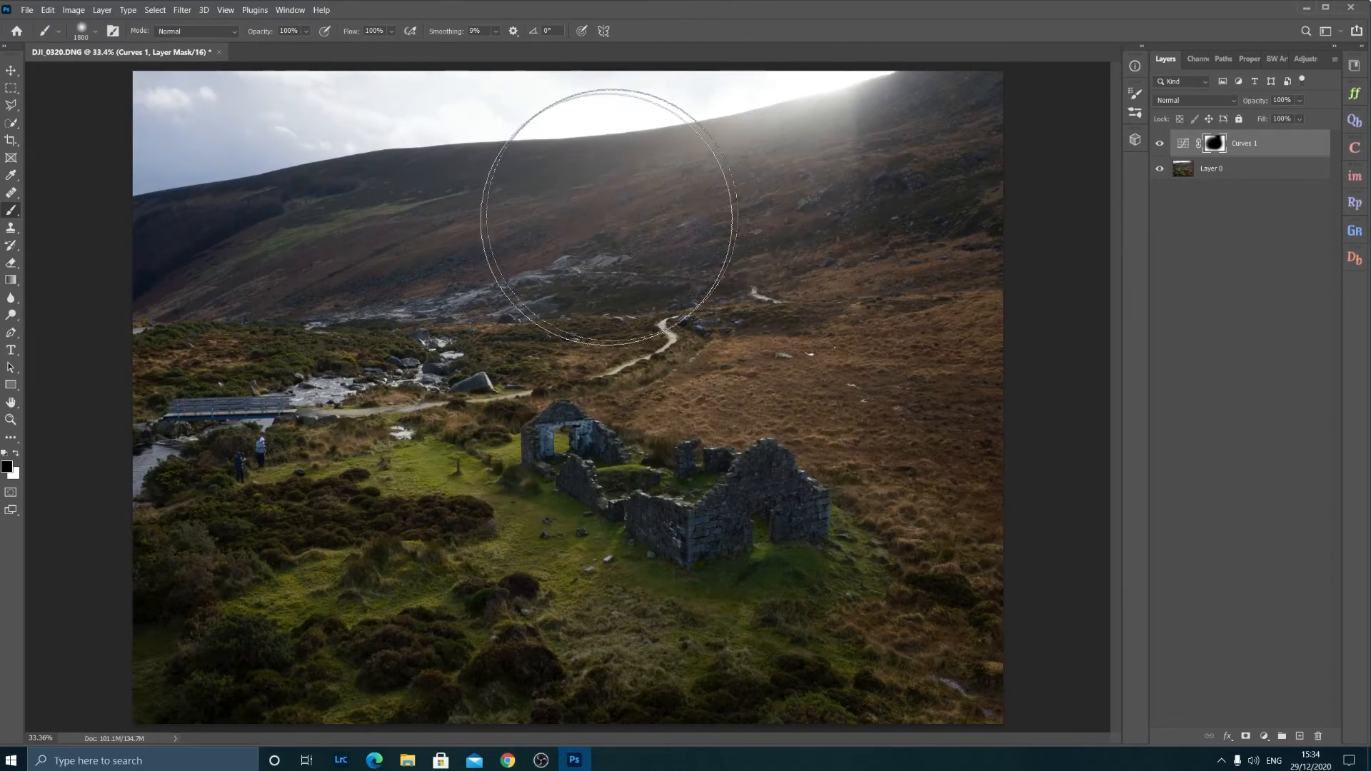
click(1159, 143)
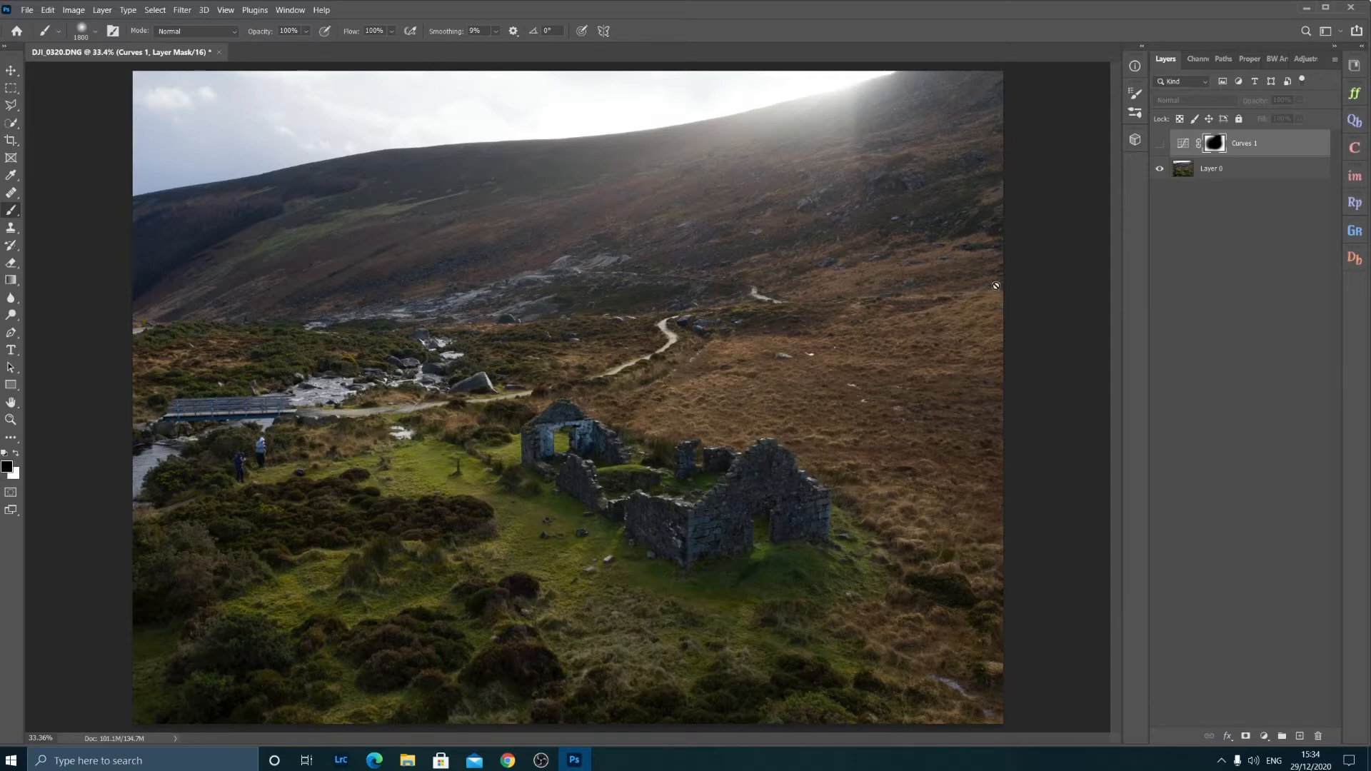
click(1162, 145)
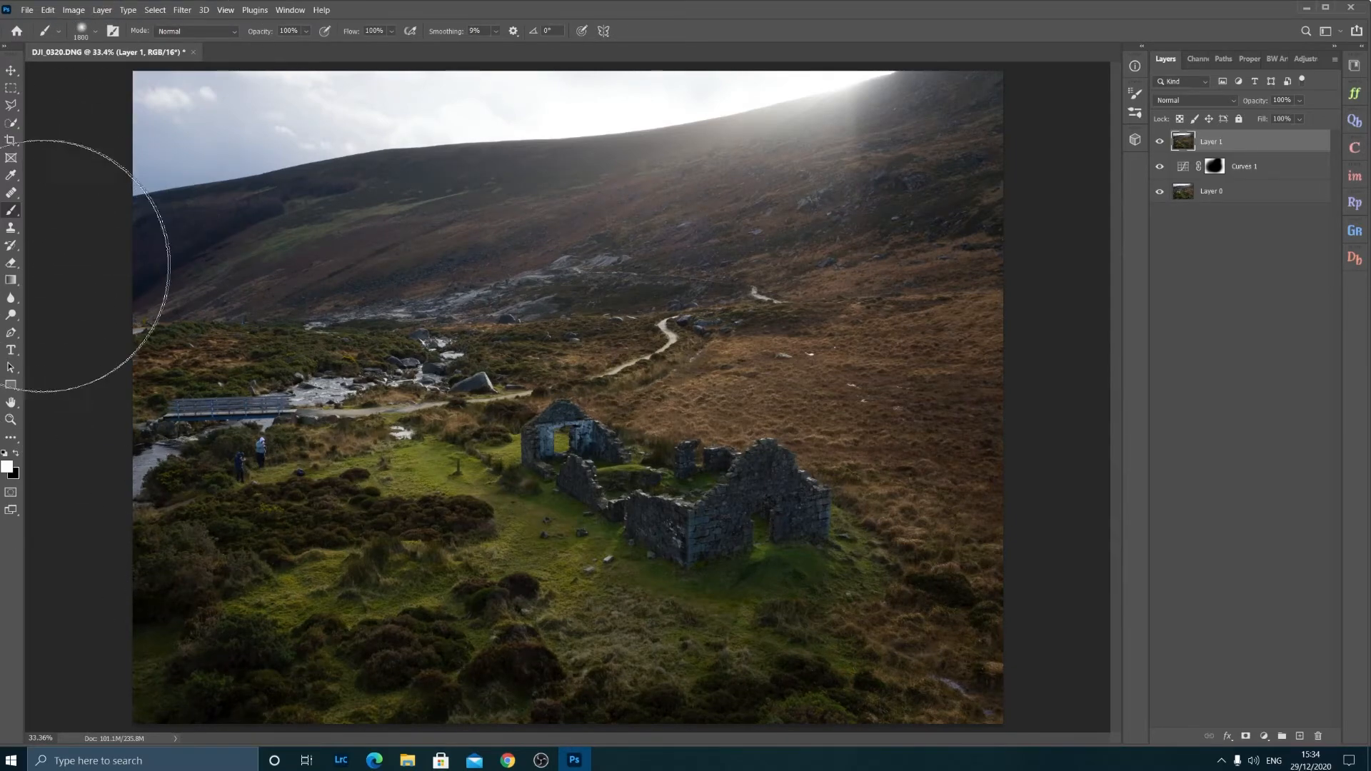
Dodge the midtones of the grass around the ruin on a merged top layer, using a 900 px brush at 12% exposure, and compare before and after.
drag(16, 313, 46, 313)
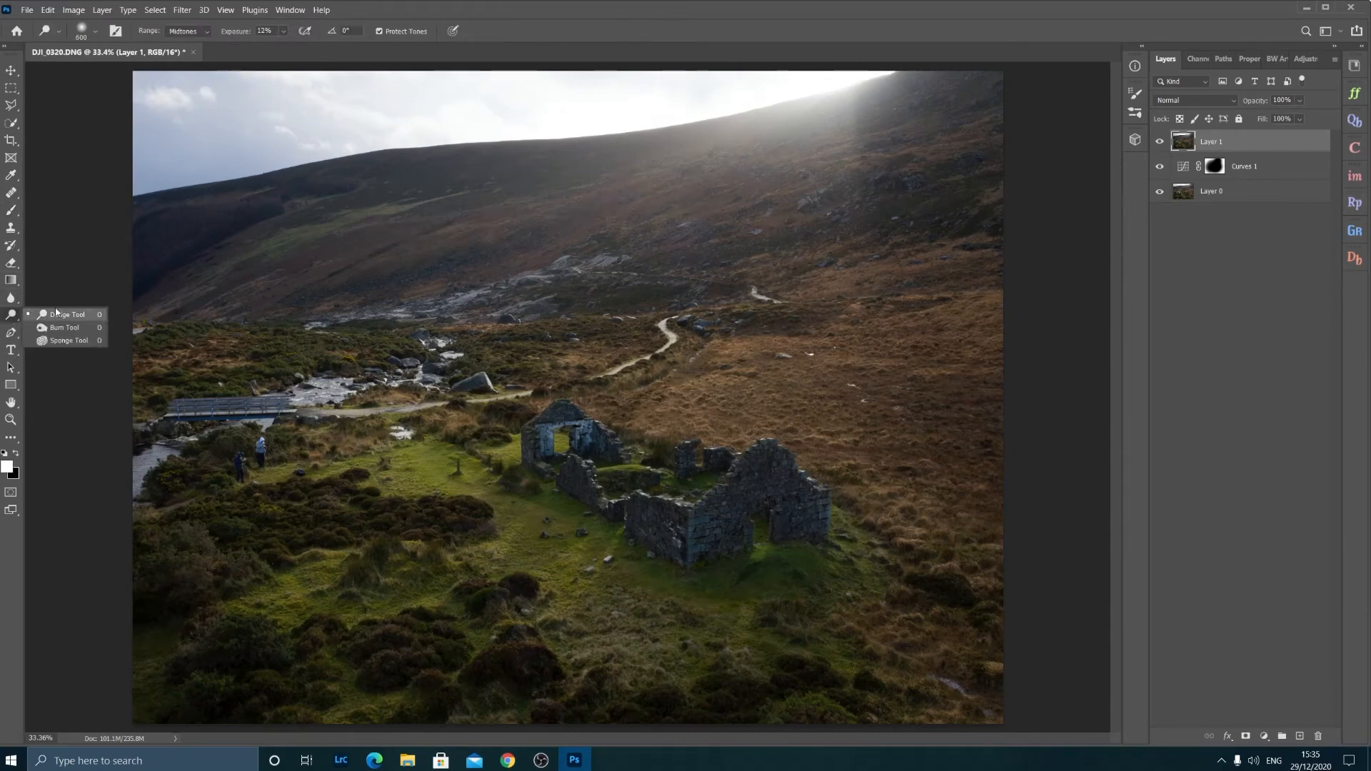
click(76, 317)
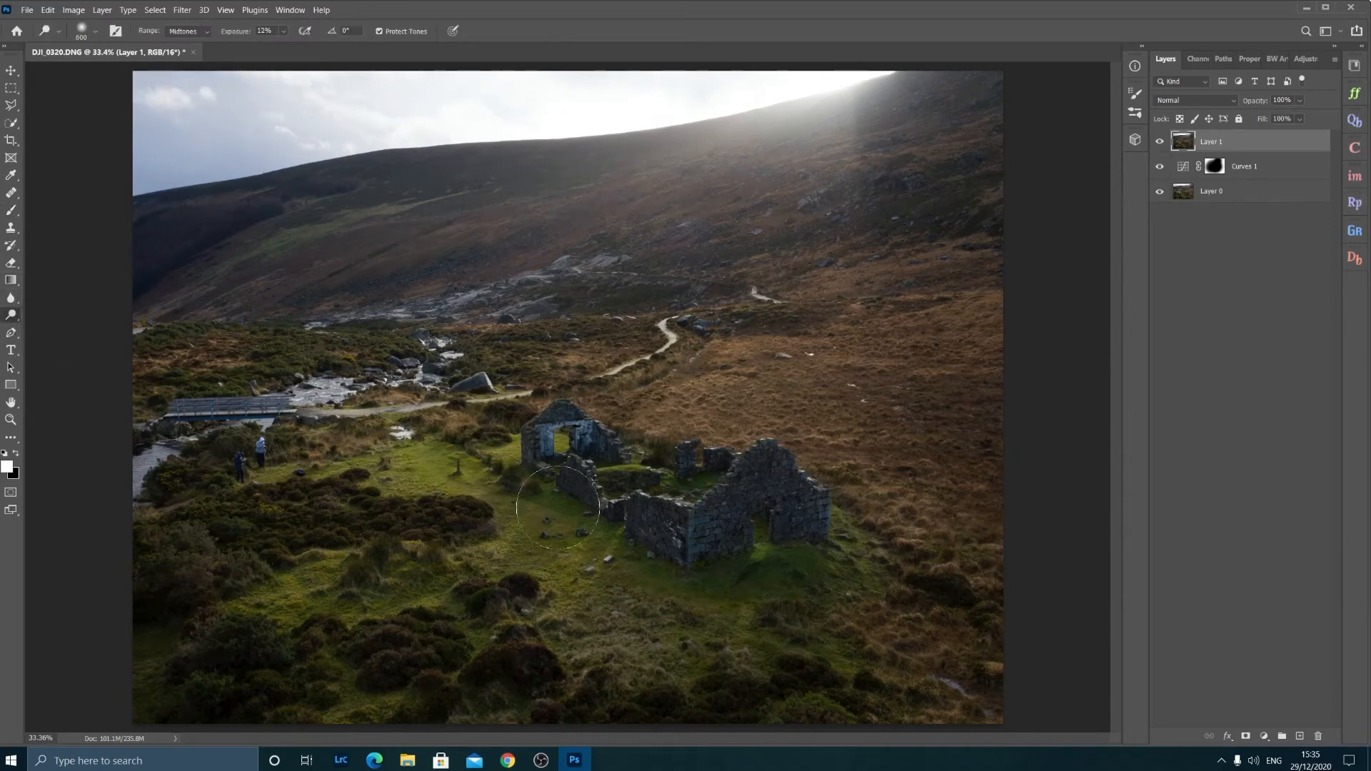
key(bracketright)
key(bracketright)
key(bracketright)
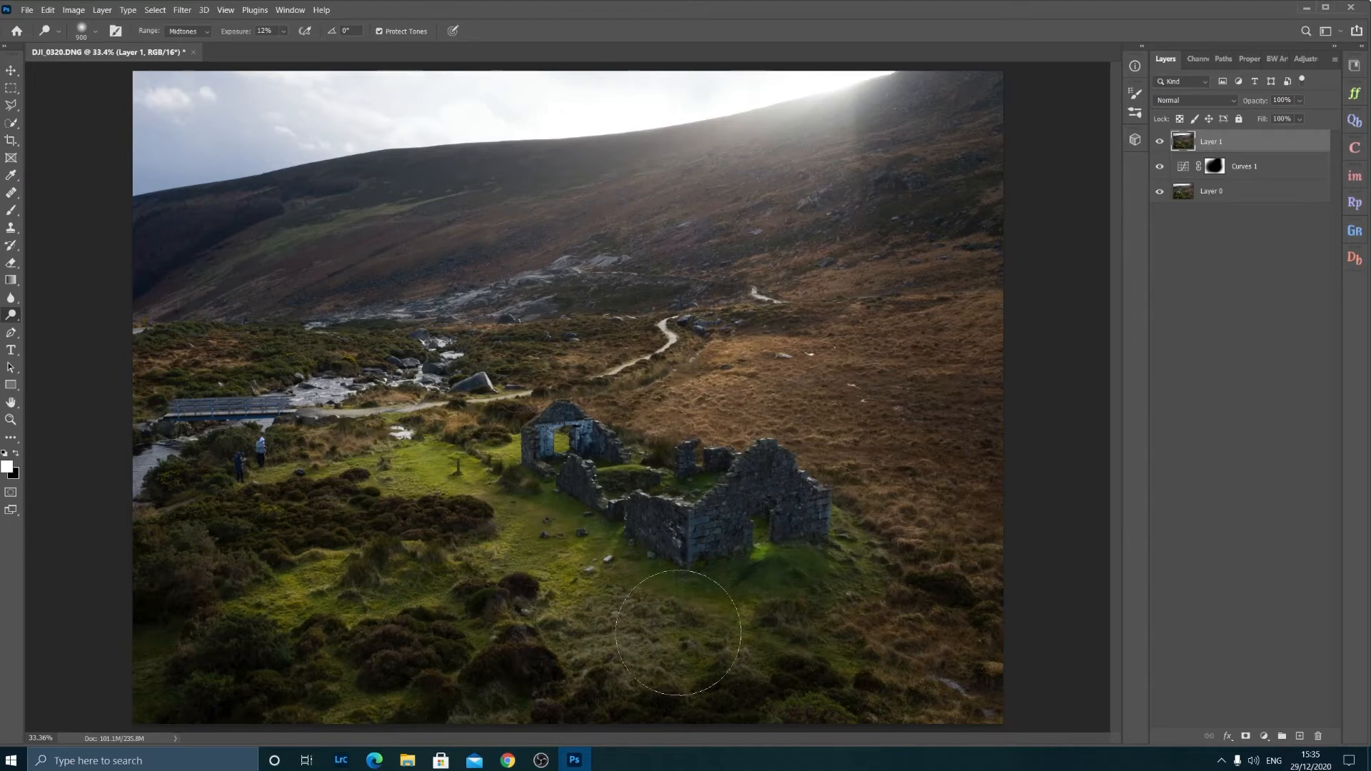
click(1160, 142)
click(1160, 143)
click(1160, 142)
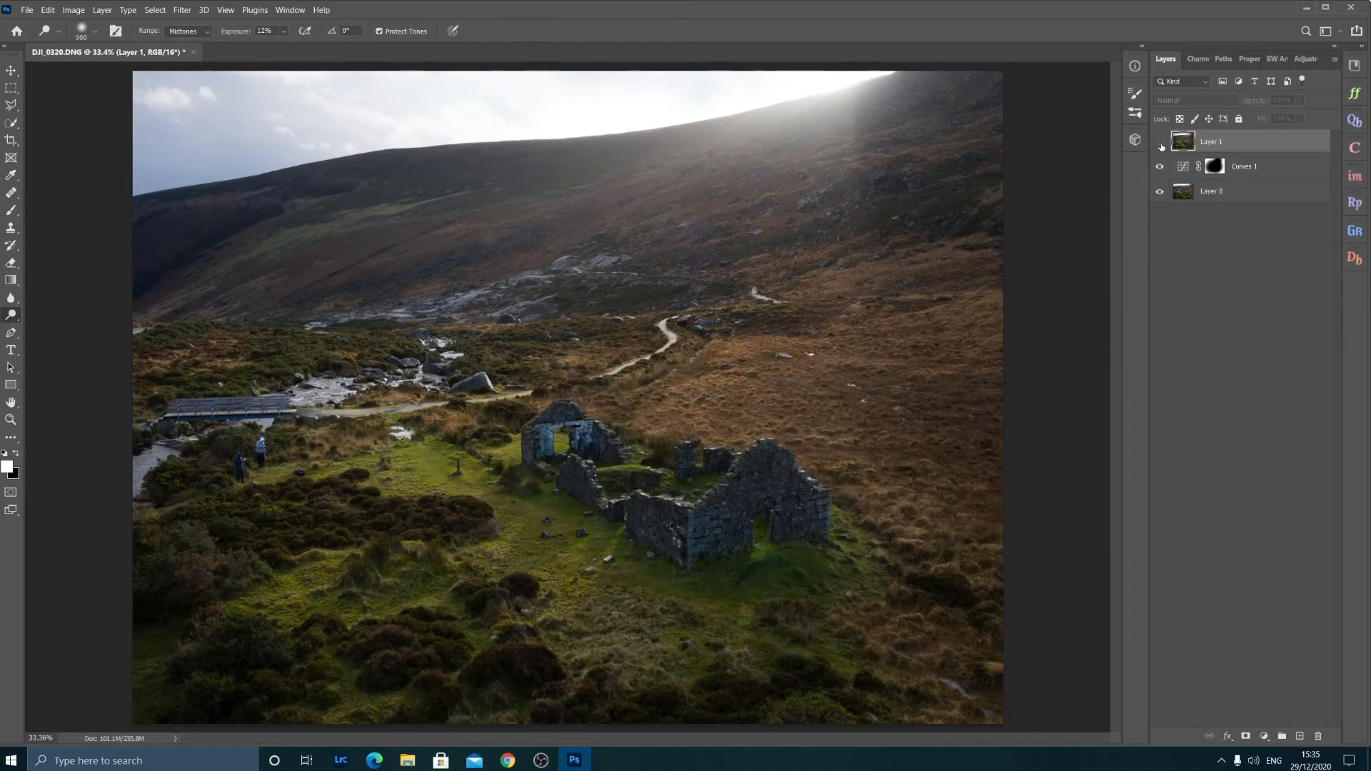
click(1160, 142)
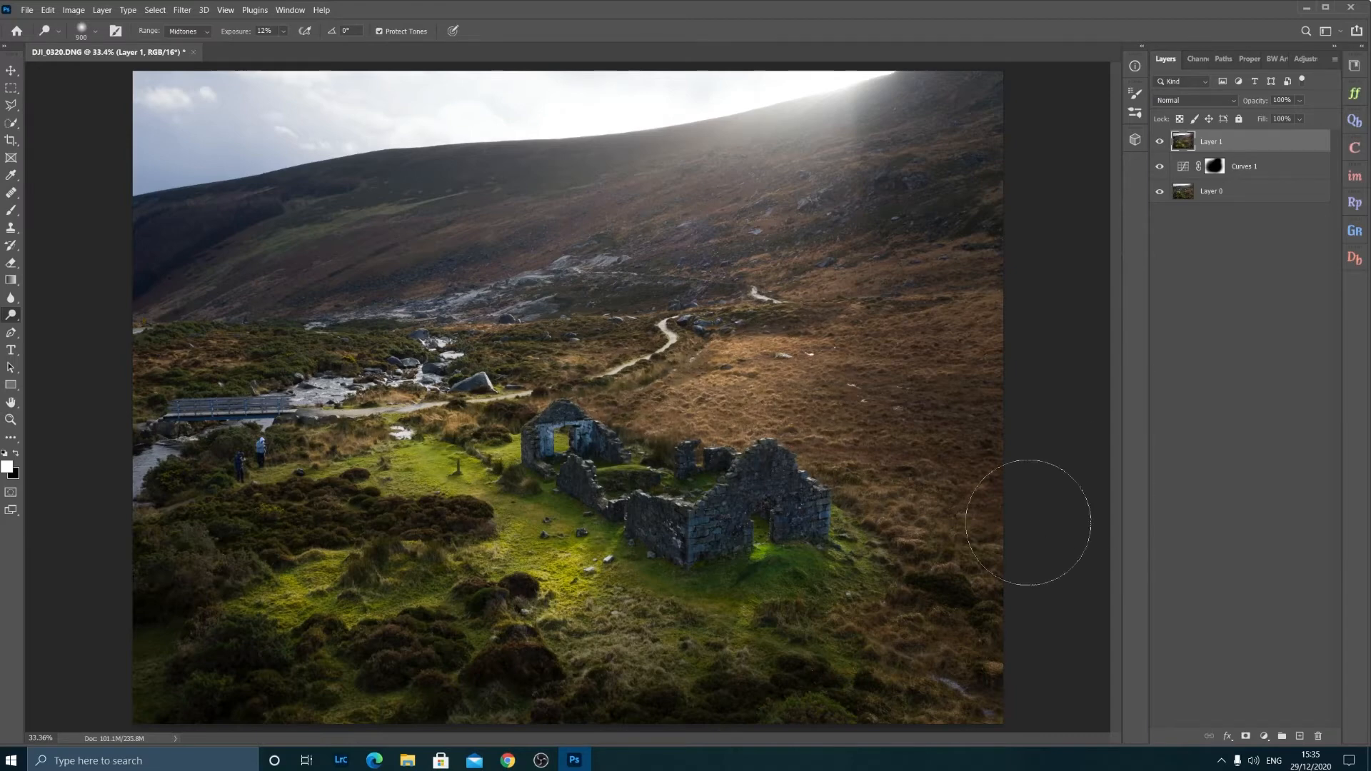
Compare the photo with the dodged top layer hidden and shown.
click(1159, 142)
click(1159, 142)
click(1160, 142)
click(1160, 142)
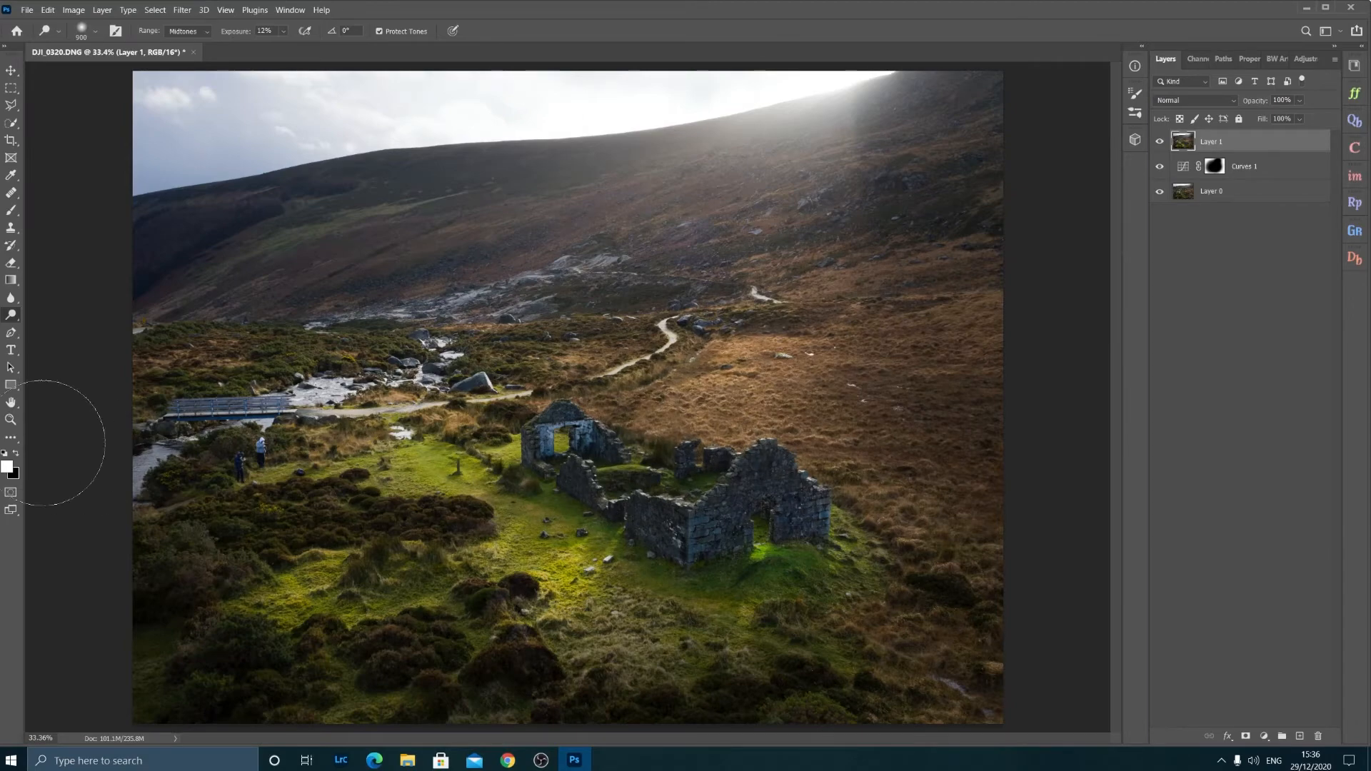
Clone out the person in the dark jacket below the footbridge, using nearby bushes and grass with the Clone Stamp tool.
click(11, 420)
drag(243, 467, 452, 435)
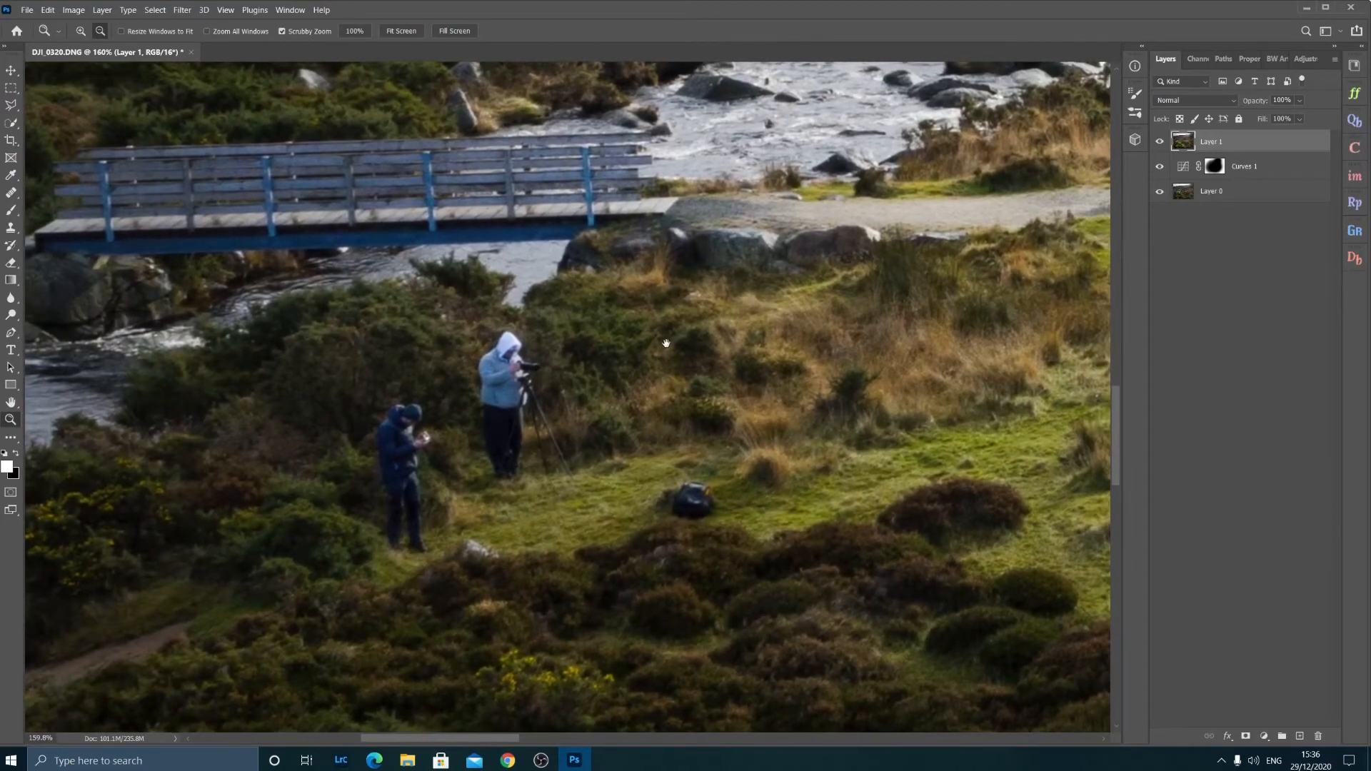
drag(686, 321, 335, 629)
drag(551, 398, 662, 337)
drag(415, 473, 467, 422)
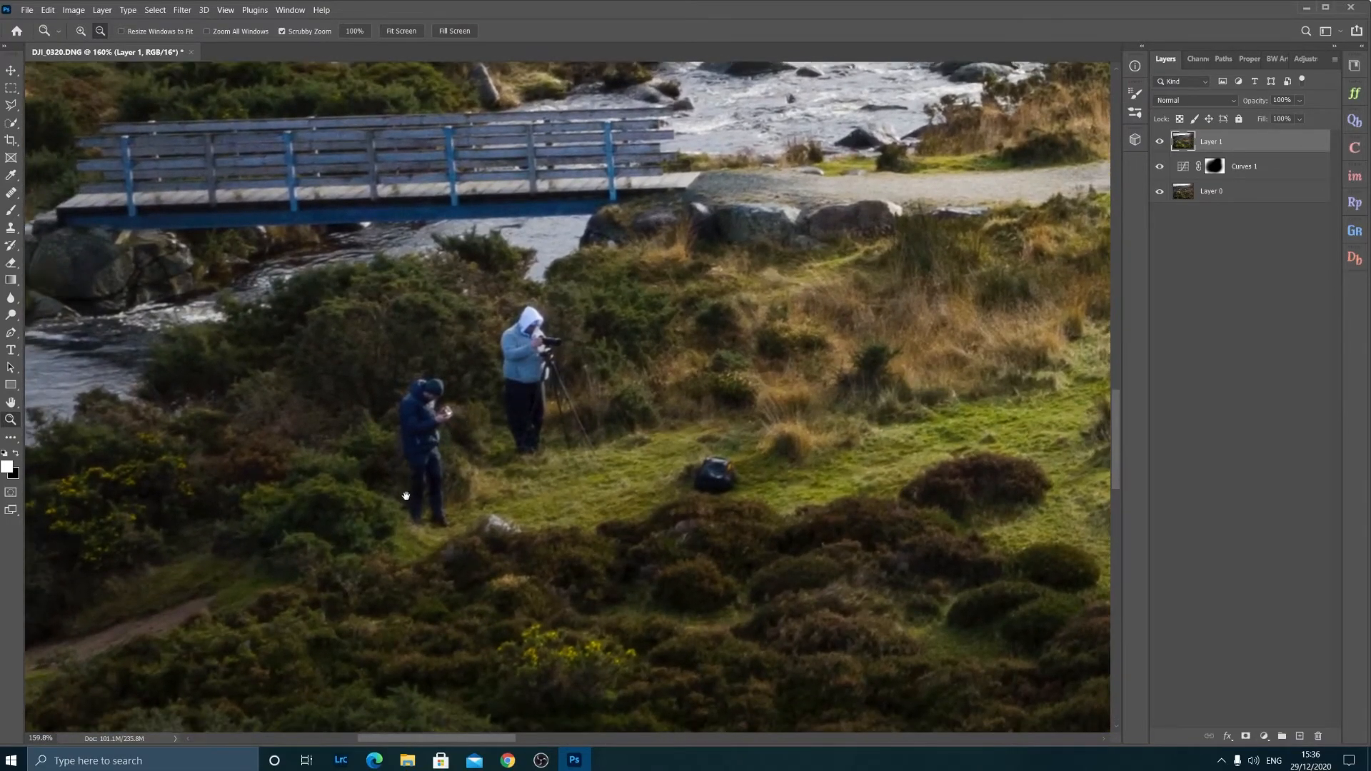
drag(405, 496, 522, 462)
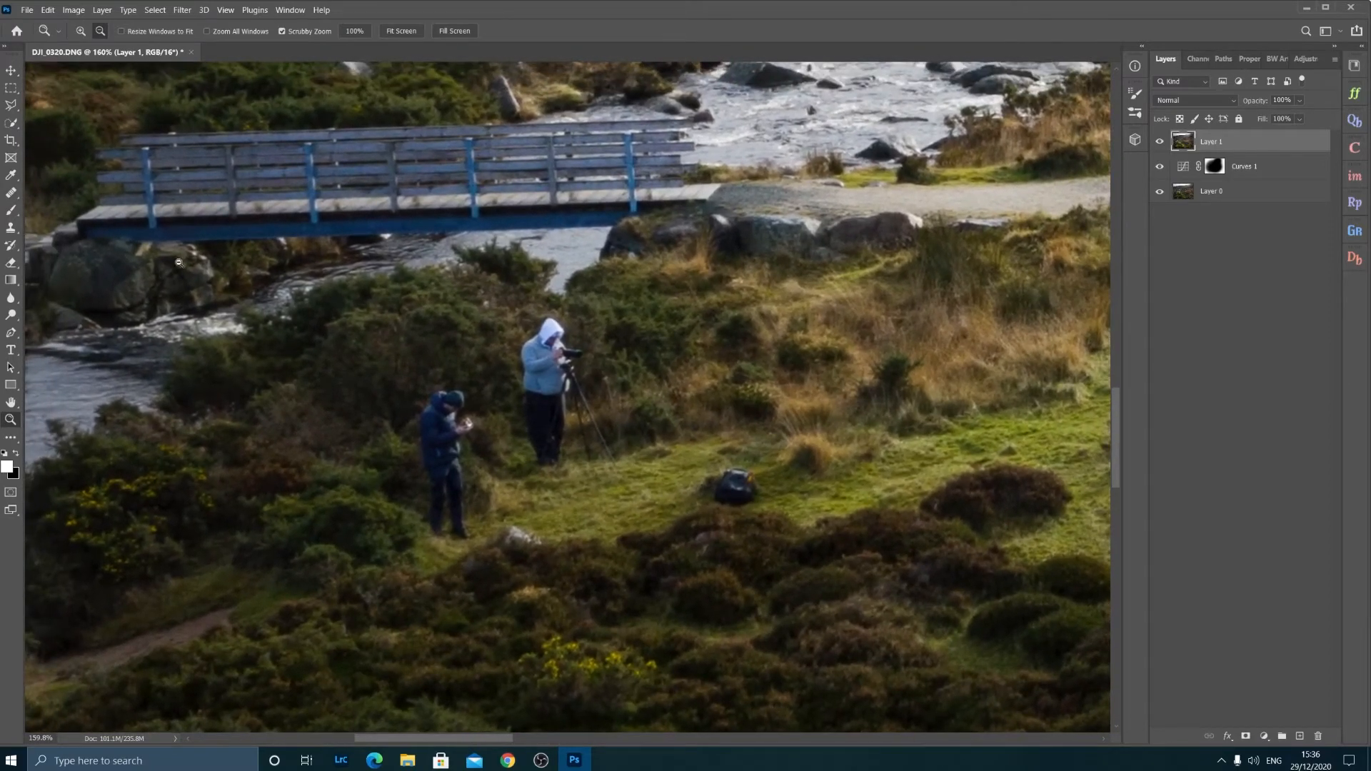
click(11, 228)
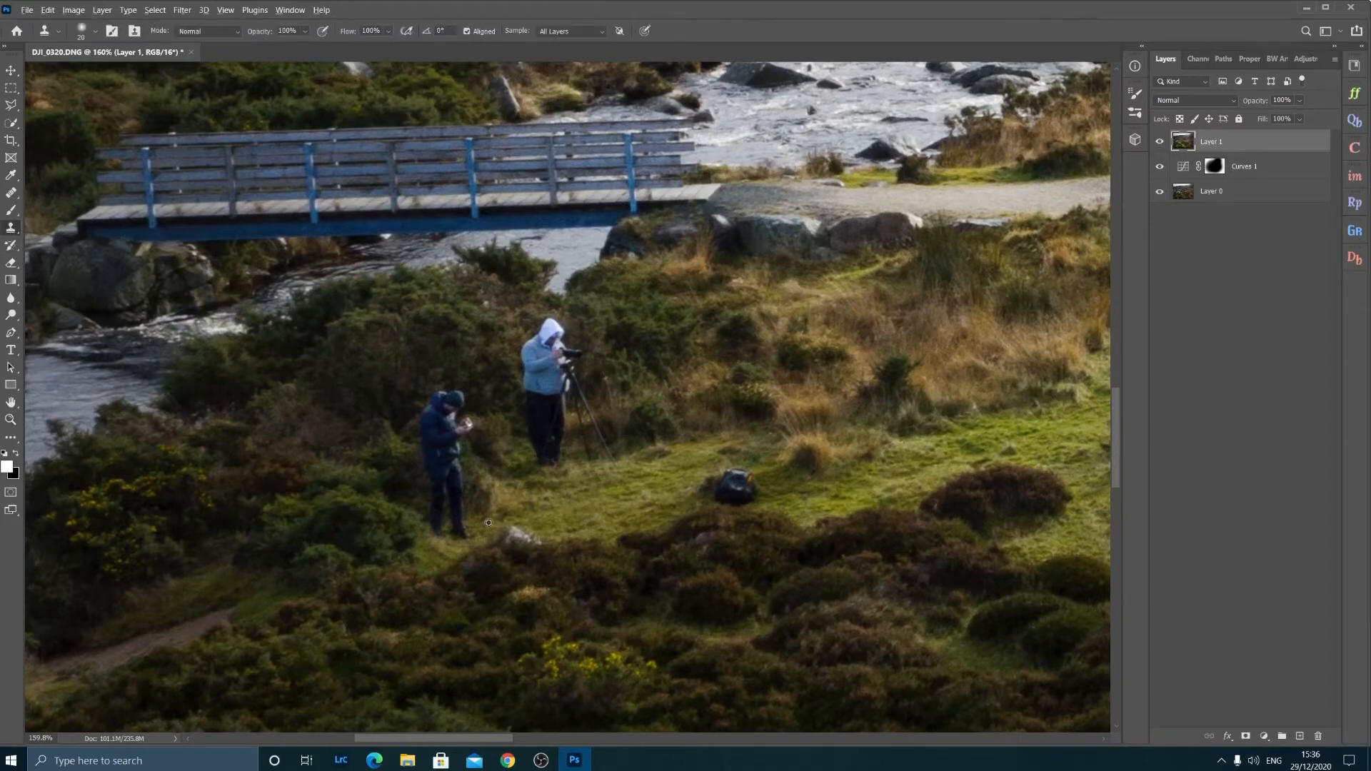
mouse_move(468, 534)
mouse_down()
mouse_move(456, 476)
mouse_move(470, 443)
mouse_up()
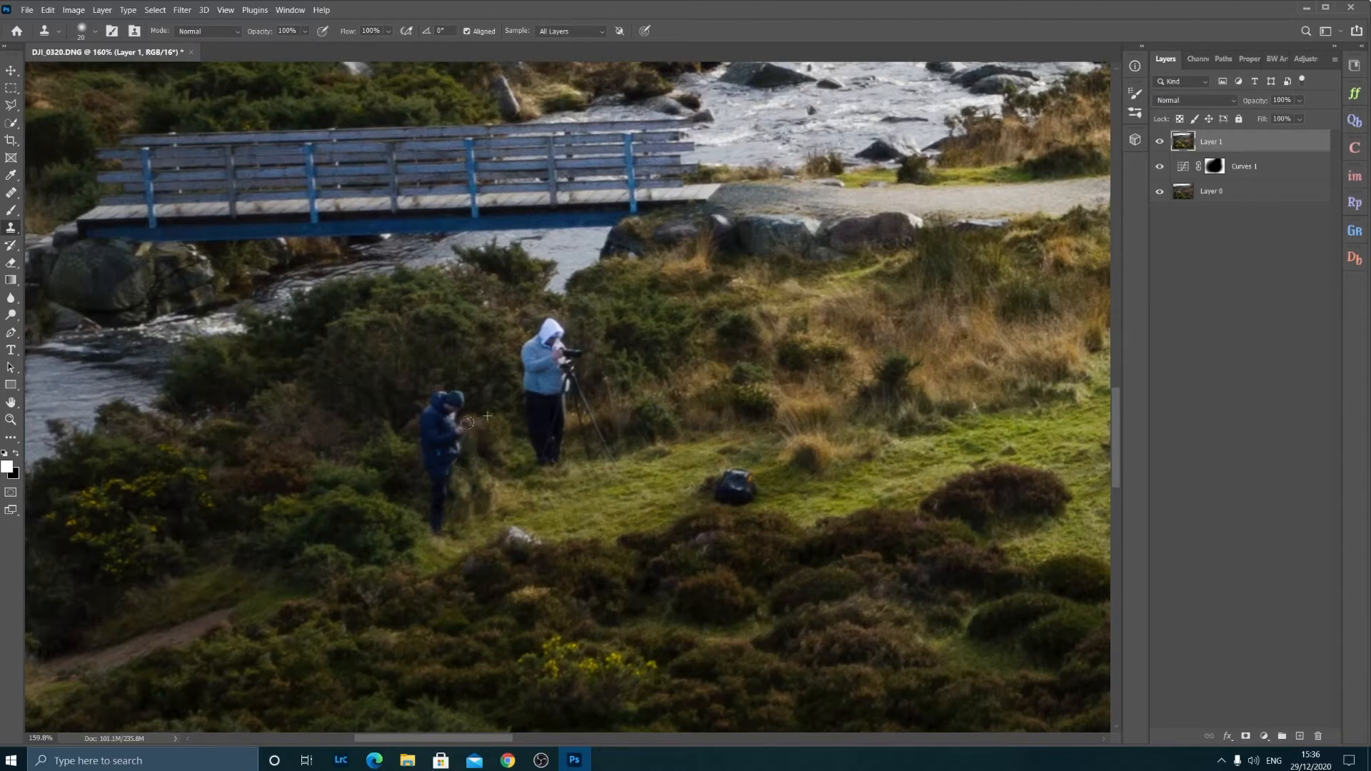
drag(443, 525, 439, 475)
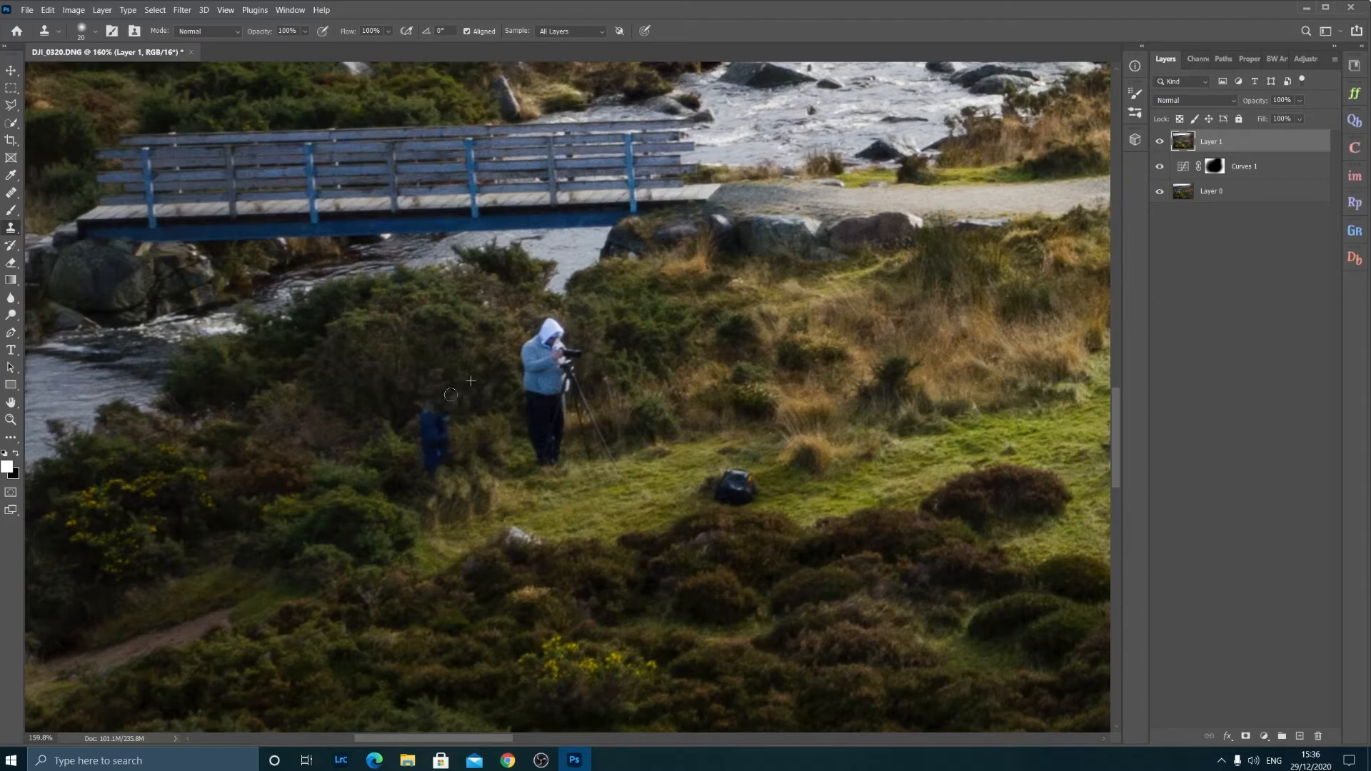
mouse_move(445, 429)
mouse_down()
mouse_move(439, 470)
mouse_move(423, 414)
mouse_up()
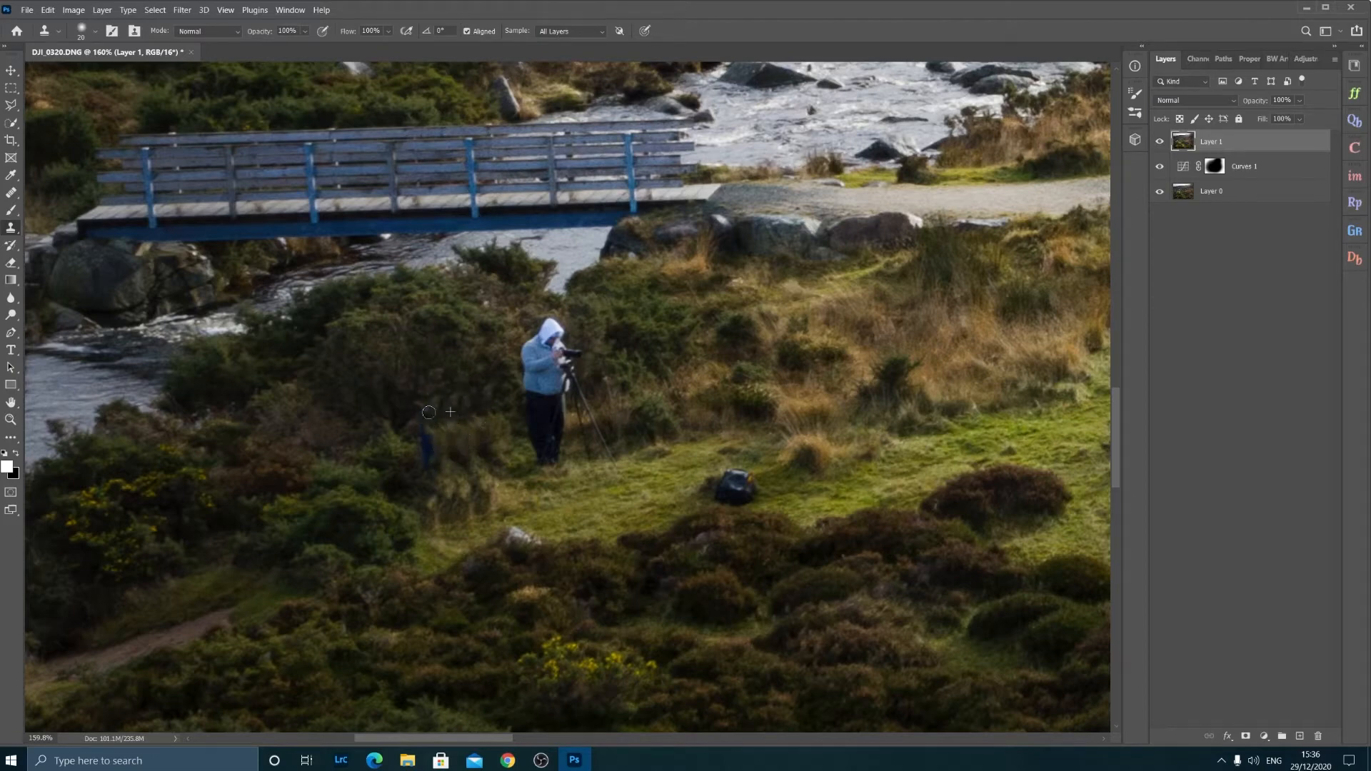
mouse_move(428, 472)
mouse_down()
mouse_move(417, 509)
mouse_move(499, 497)
mouse_move(432, 523)
mouse_move(506, 502)
mouse_move(434, 504)
mouse_up()
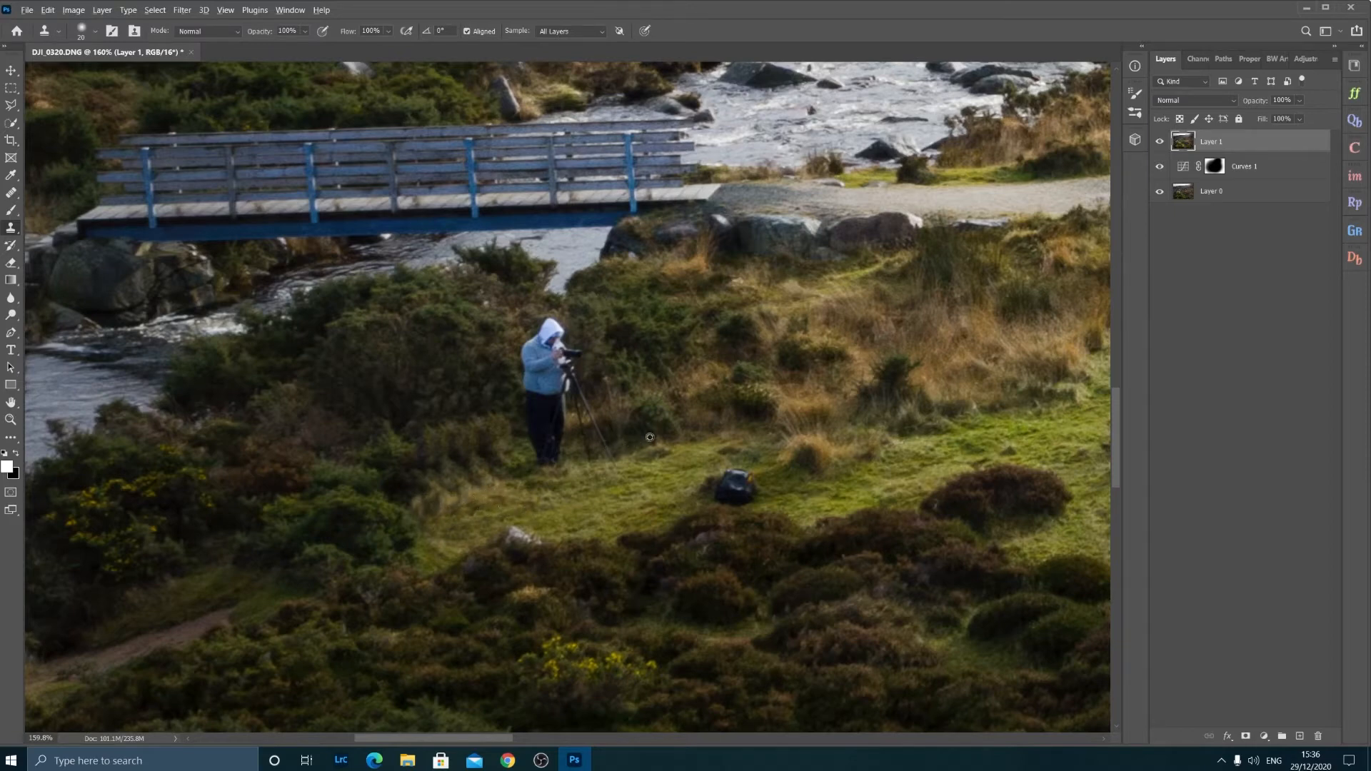
Clone out the hooded photographer with the tripod and the black bag on the grass, and return to the whole photo.
mouse_move(616, 459)
mouse_down()
mouse_move(568, 362)
mouse_move(584, 352)
mouse_move(558, 379)
mouse_move(595, 335)
mouse_move(545, 326)
mouse_move(602, 340)
mouse_move(562, 345)
mouse_move(529, 326)
mouse_move(525, 345)
mouse_move(561, 344)
mouse_move(592, 452)
mouse_move(563, 446)
mouse_move(563, 389)
mouse_move(560, 434)
mouse_move(538, 456)
mouse_move(567, 444)
mouse_move(526, 425)
mouse_move(556, 395)
mouse_move(545, 374)
mouse_move(561, 390)
mouse_move(525, 372)
mouse_move(542, 354)
mouse_move(507, 349)
mouse_move(539, 381)
mouse_move(519, 410)
mouse_move(537, 410)
mouse_move(527, 436)
mouse_up()
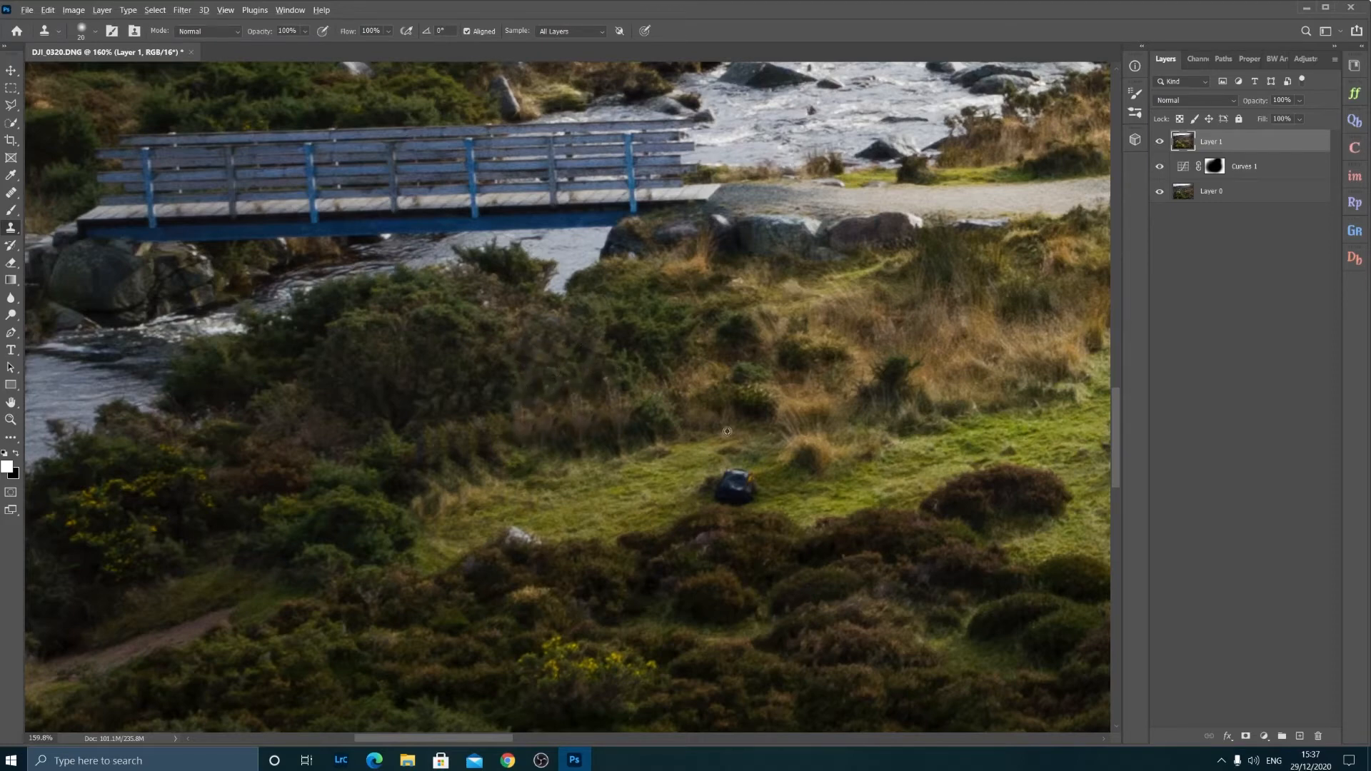
drag(759, 498, 721, 481)
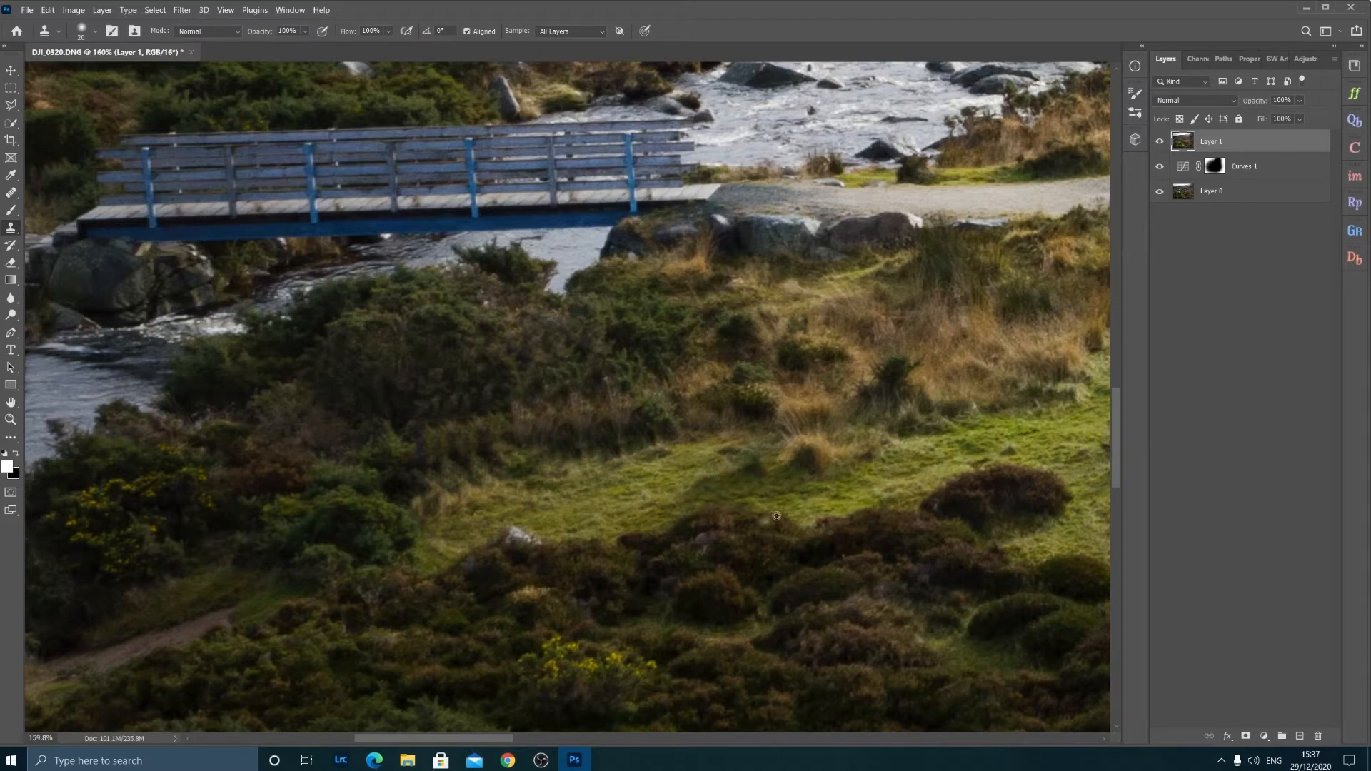
drag(773, 468, 746, 467)
key(z)
click(401, 30)
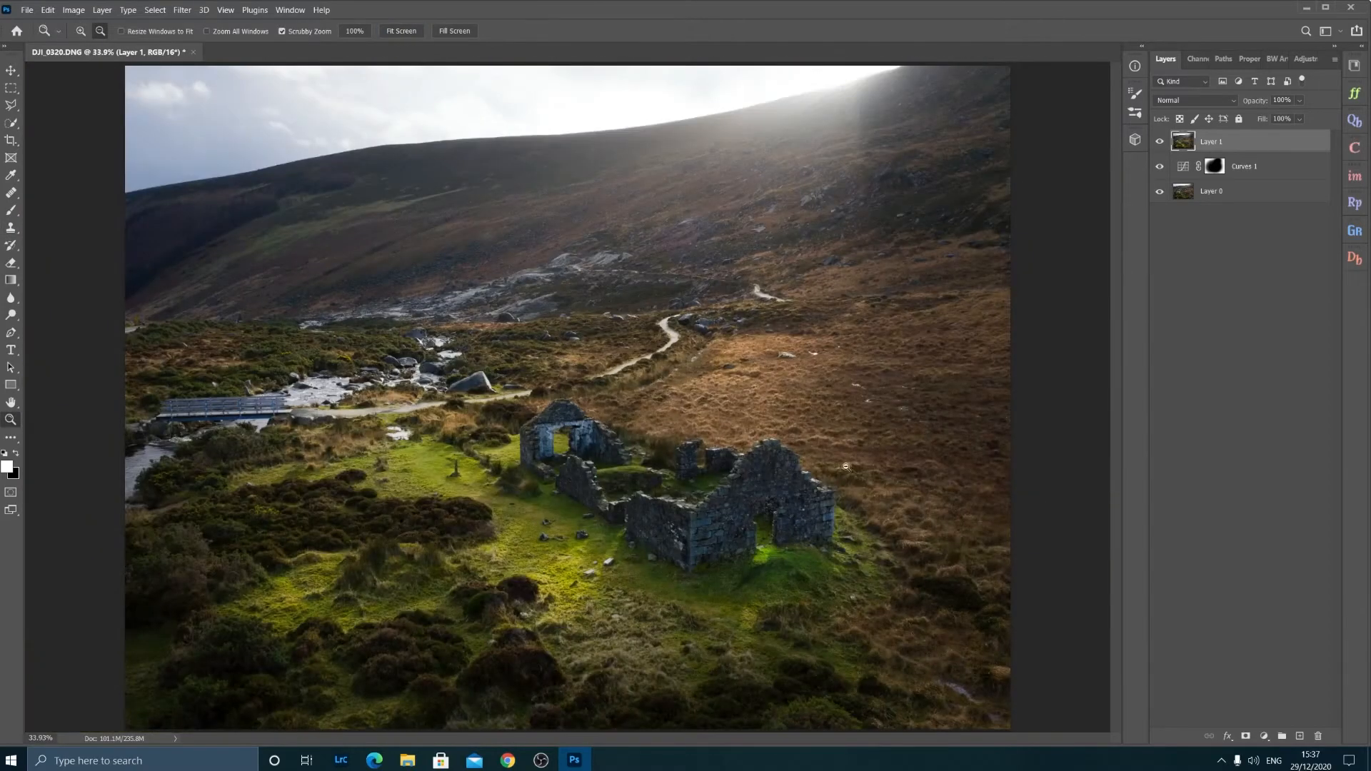
Compare the photo with and without the dodging and cloning on the top layer.
click(1162, 142)
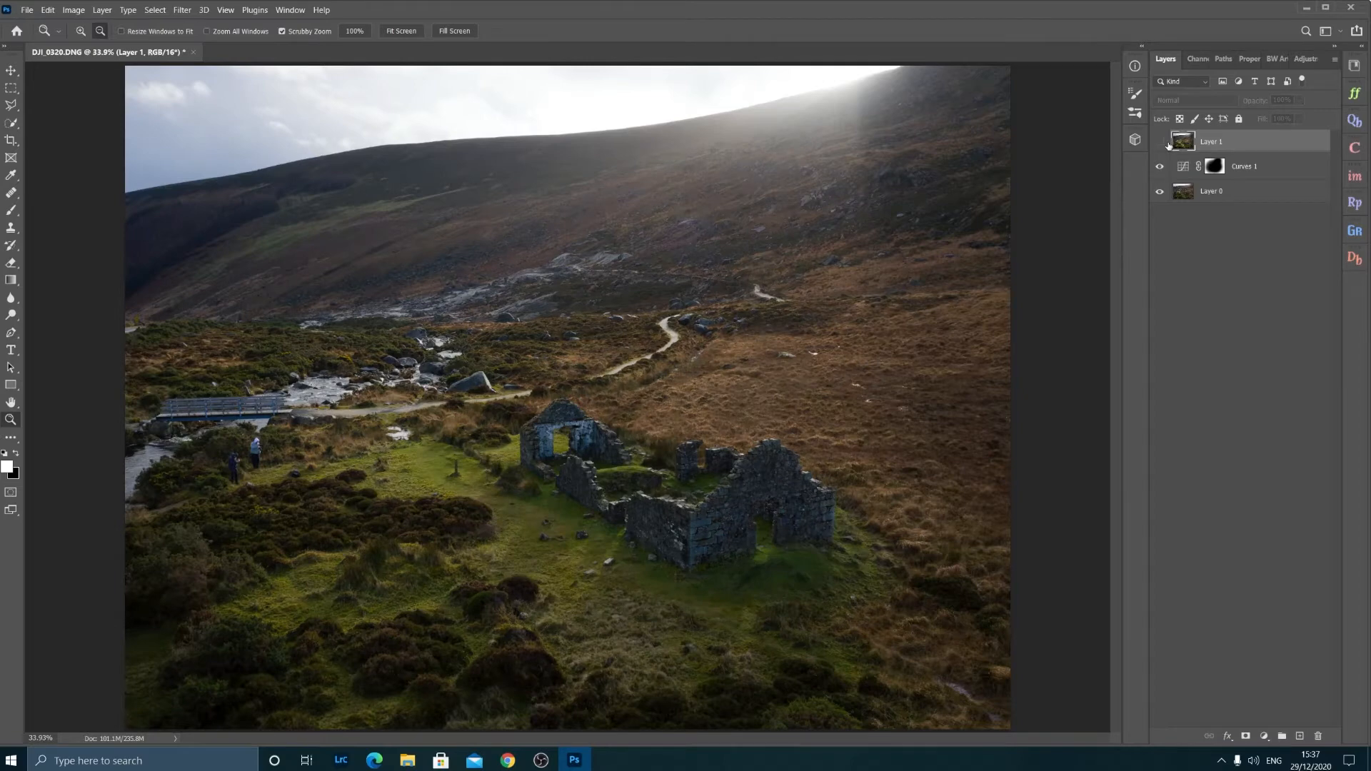
click(1160, 142)
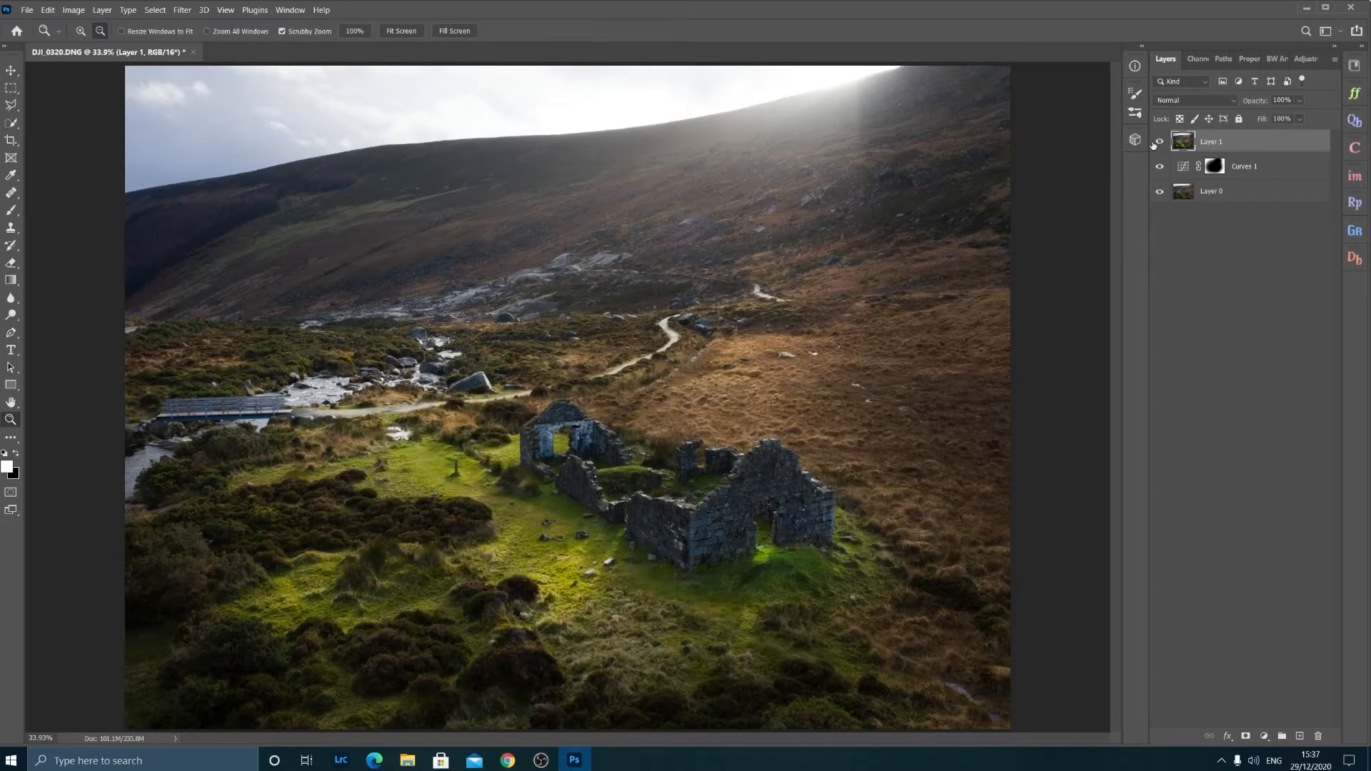
click(1161, 142)
click(1160, 142)
click(1160, 142)
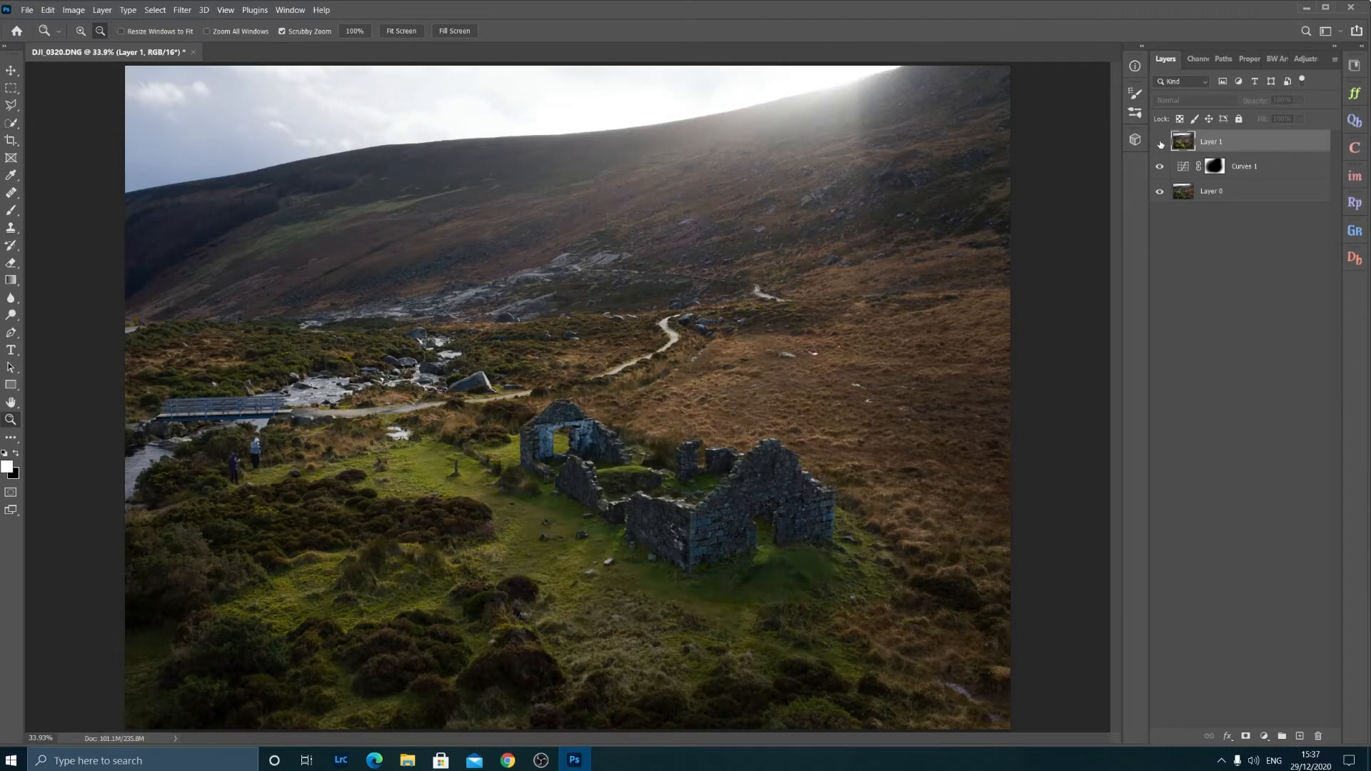
click(1160, 143)
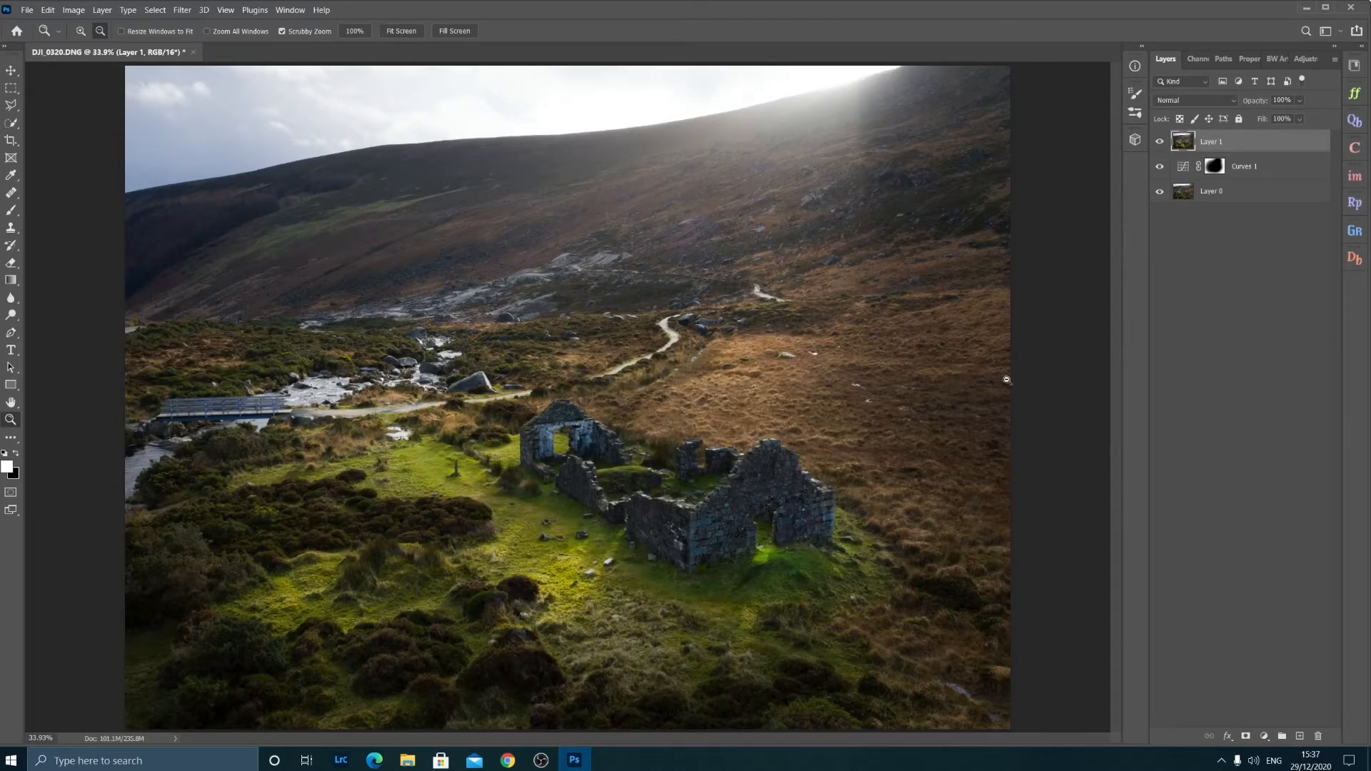
Convert Layer 1 to a smart object and open it in the Camera Raw Filter.
right_click(1247, 146)
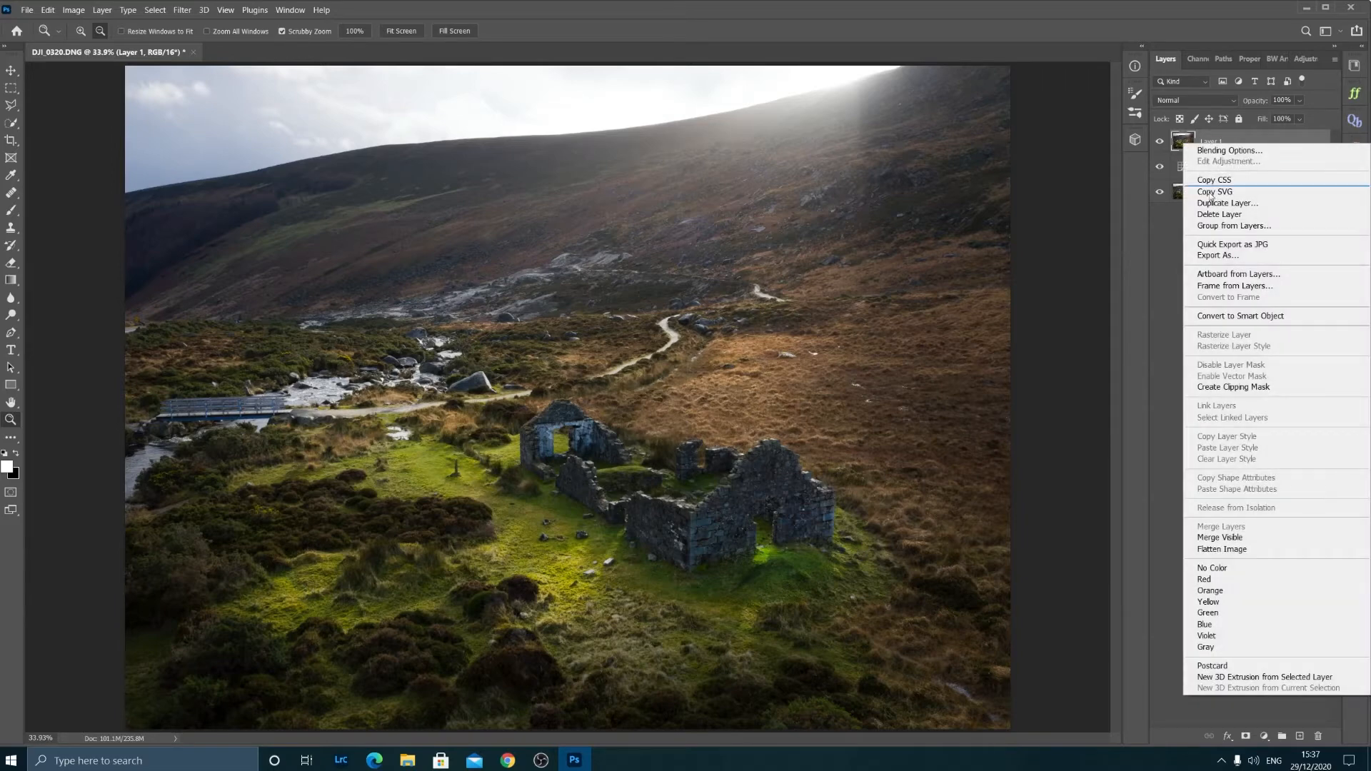
click(1262, 315)
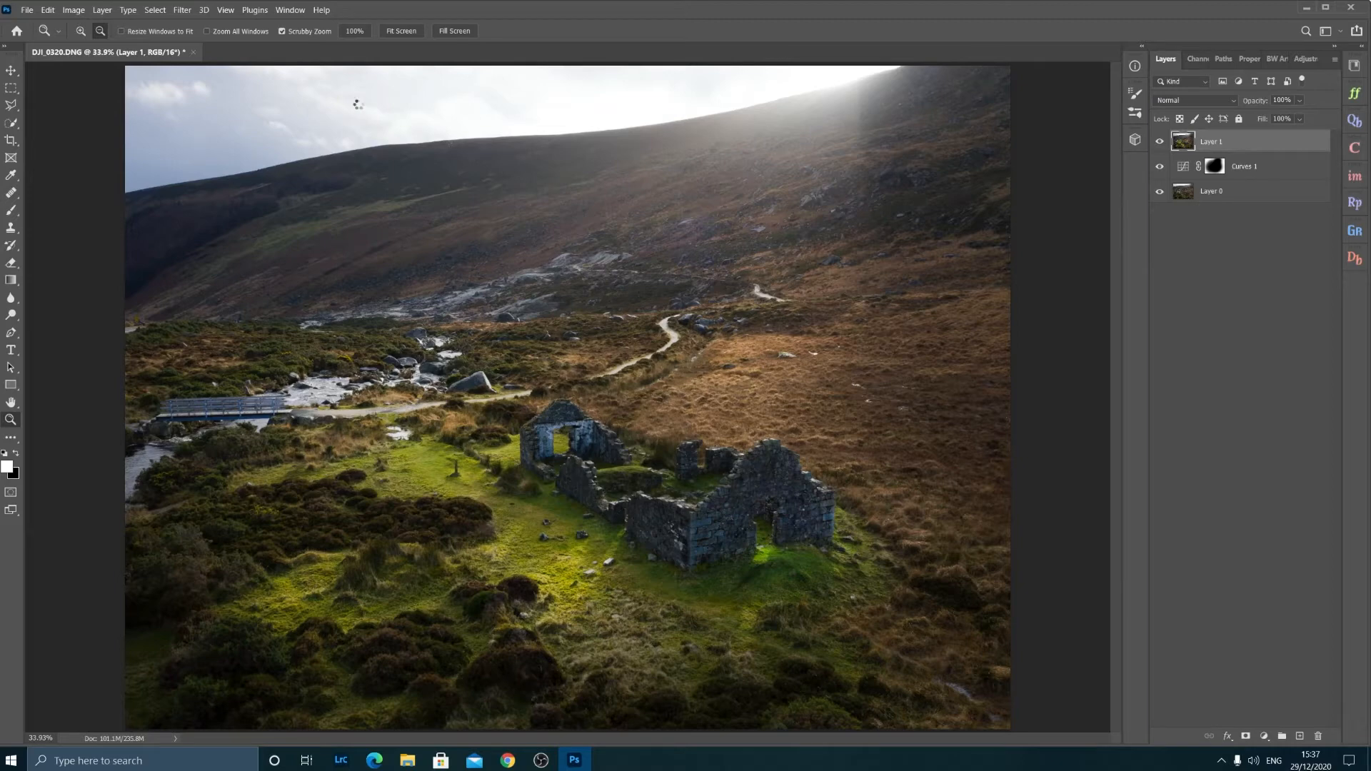
click(181, 11)
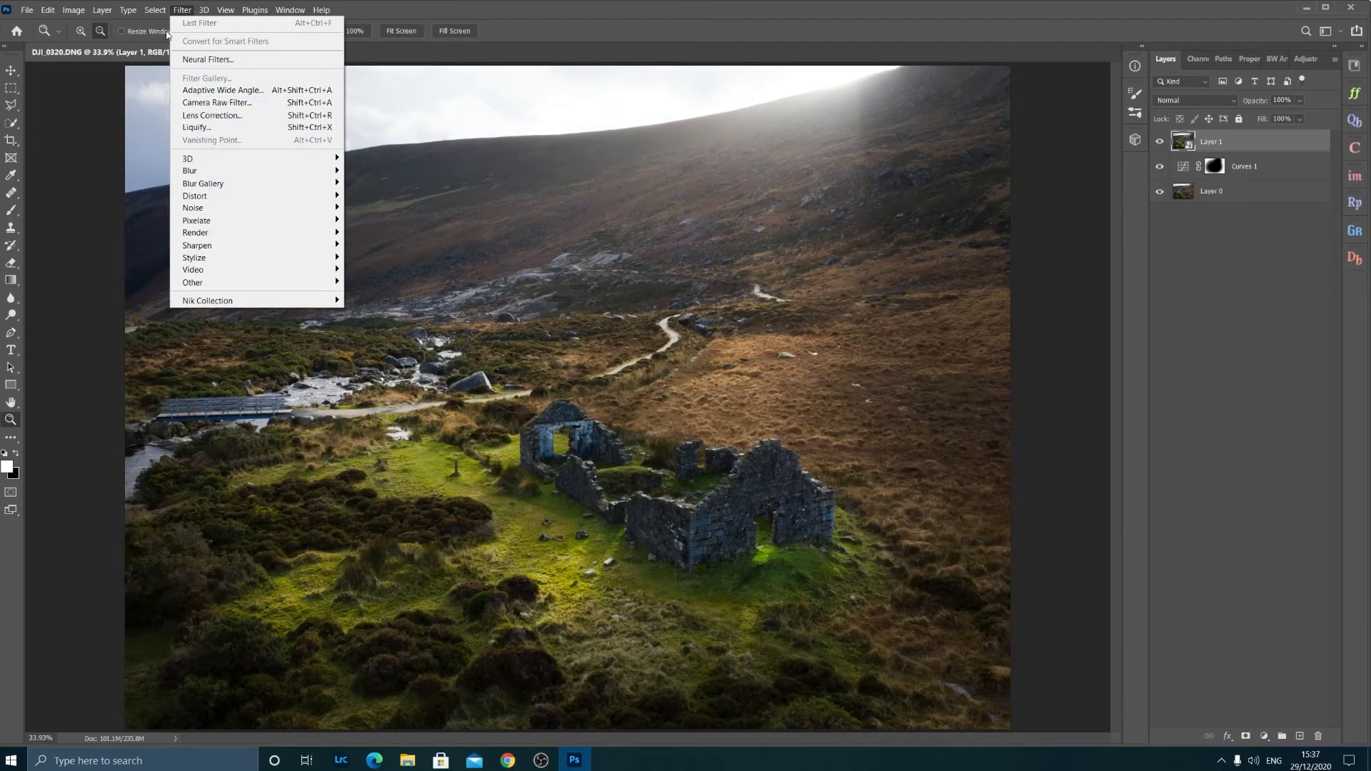
click(217, 107)
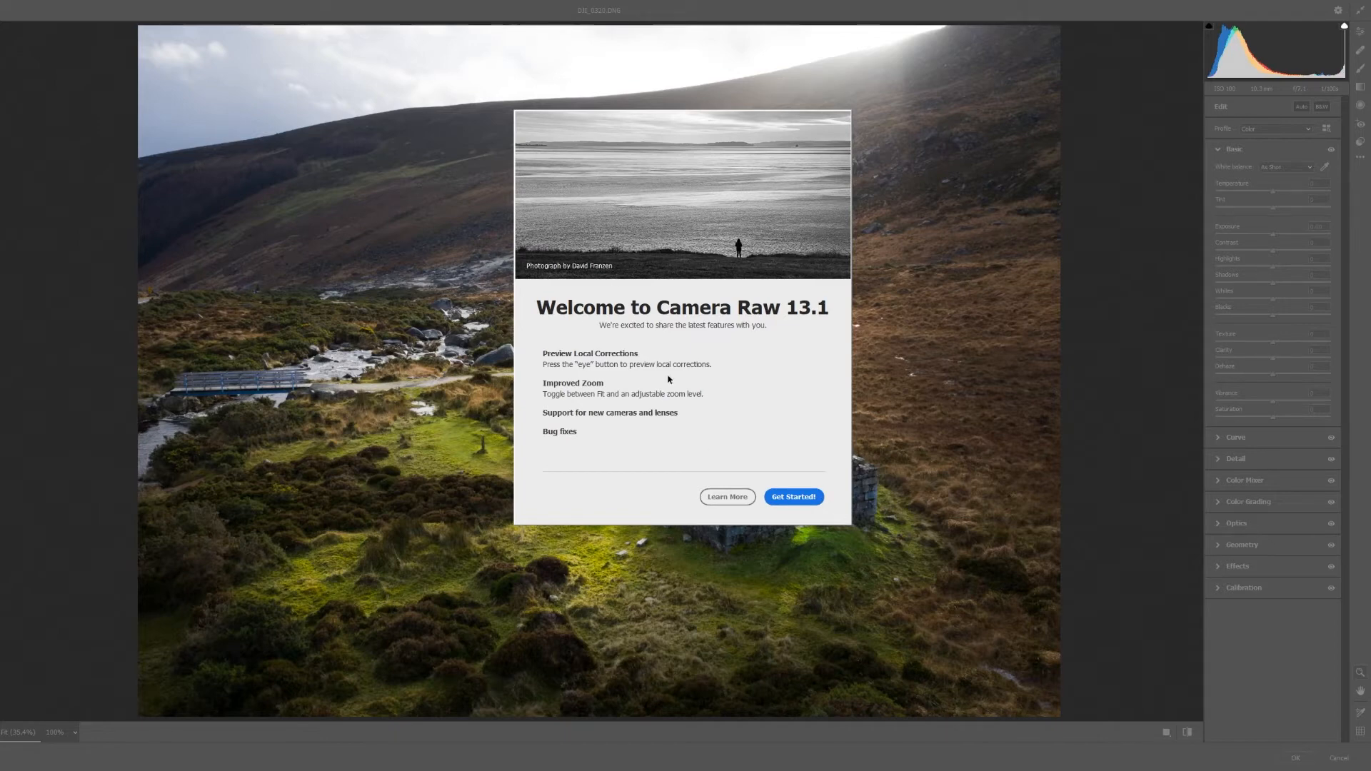
click(790, 498)
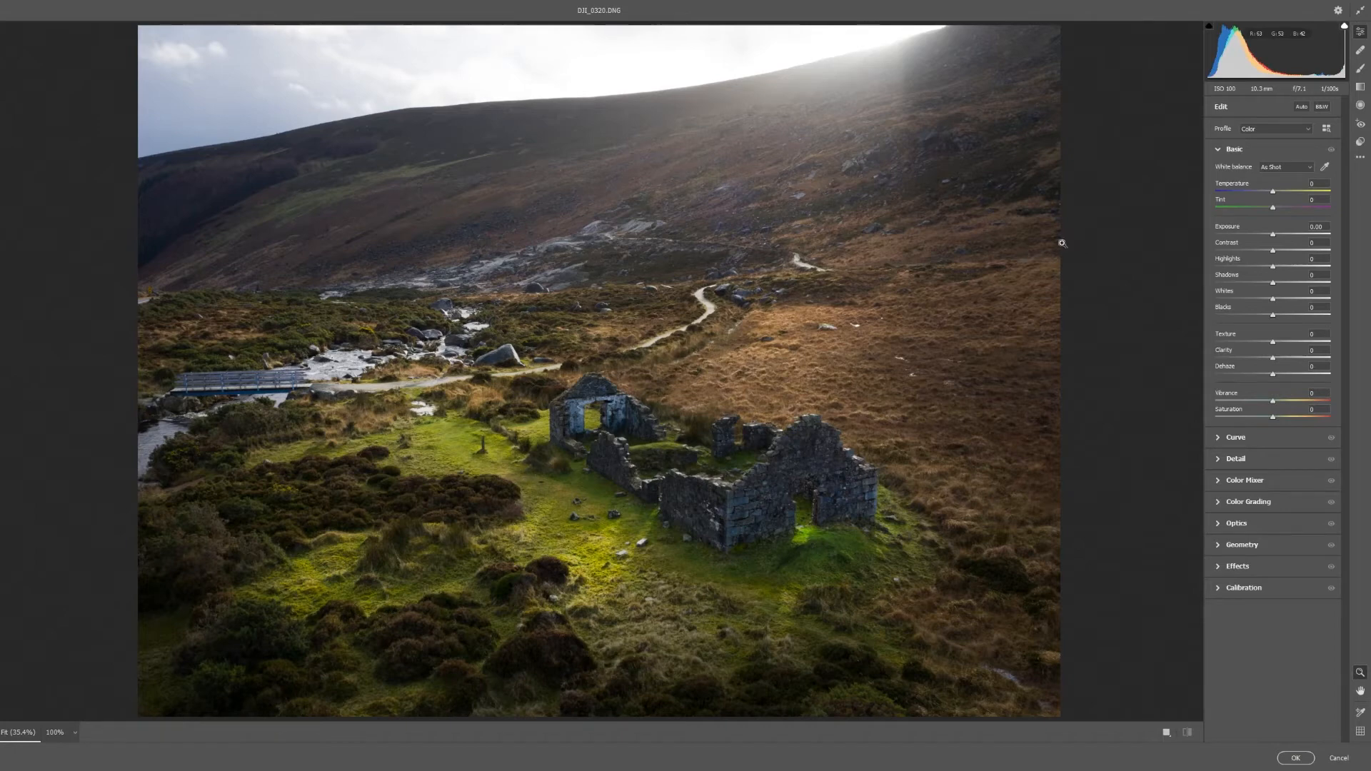
Add a diagonal graduated filter over the photo's upper-left corner with Highlights -50, Shadows -20 and Blacks -18.
click(1360, 86)
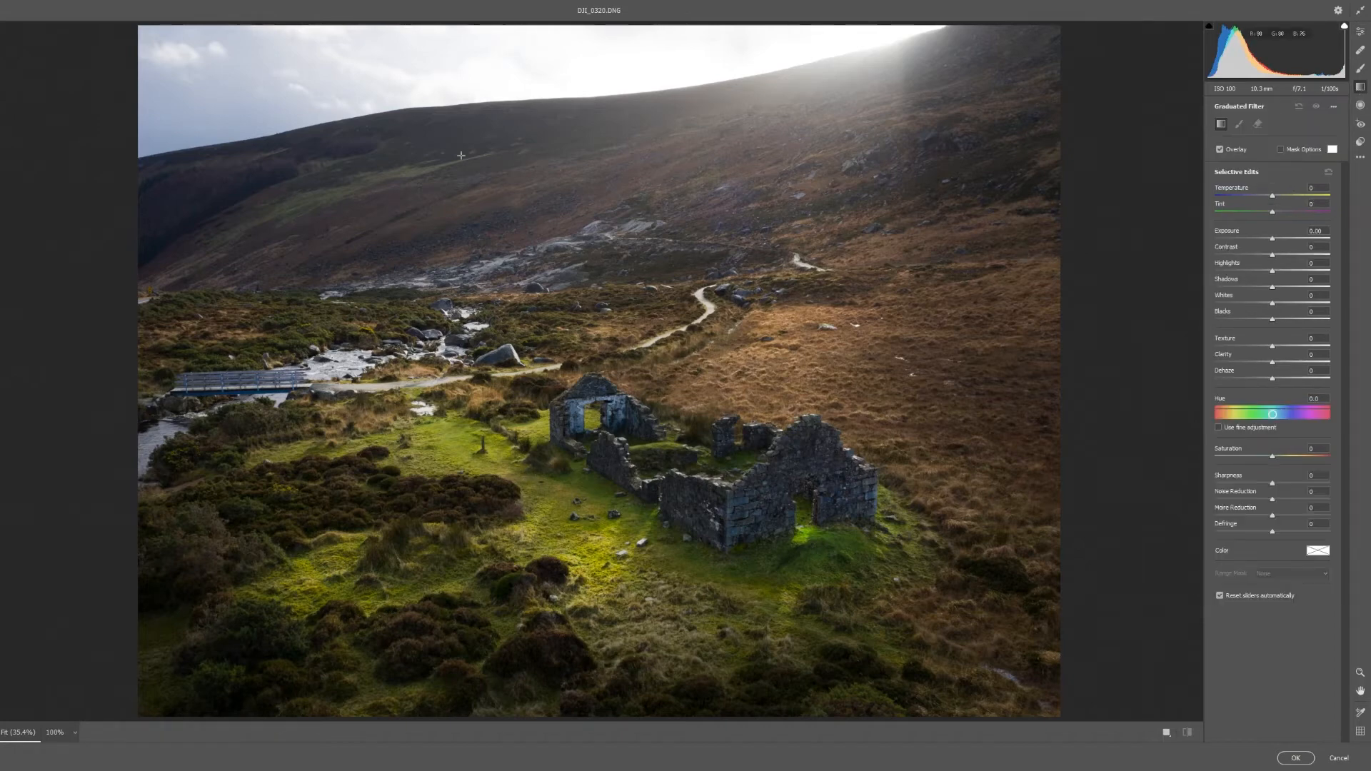
drag(180, 29, 183, 52)
drag(282, 243, 394, 321)
drag(166, 38, 170, 15)
drag(374, 302, 365, 284)
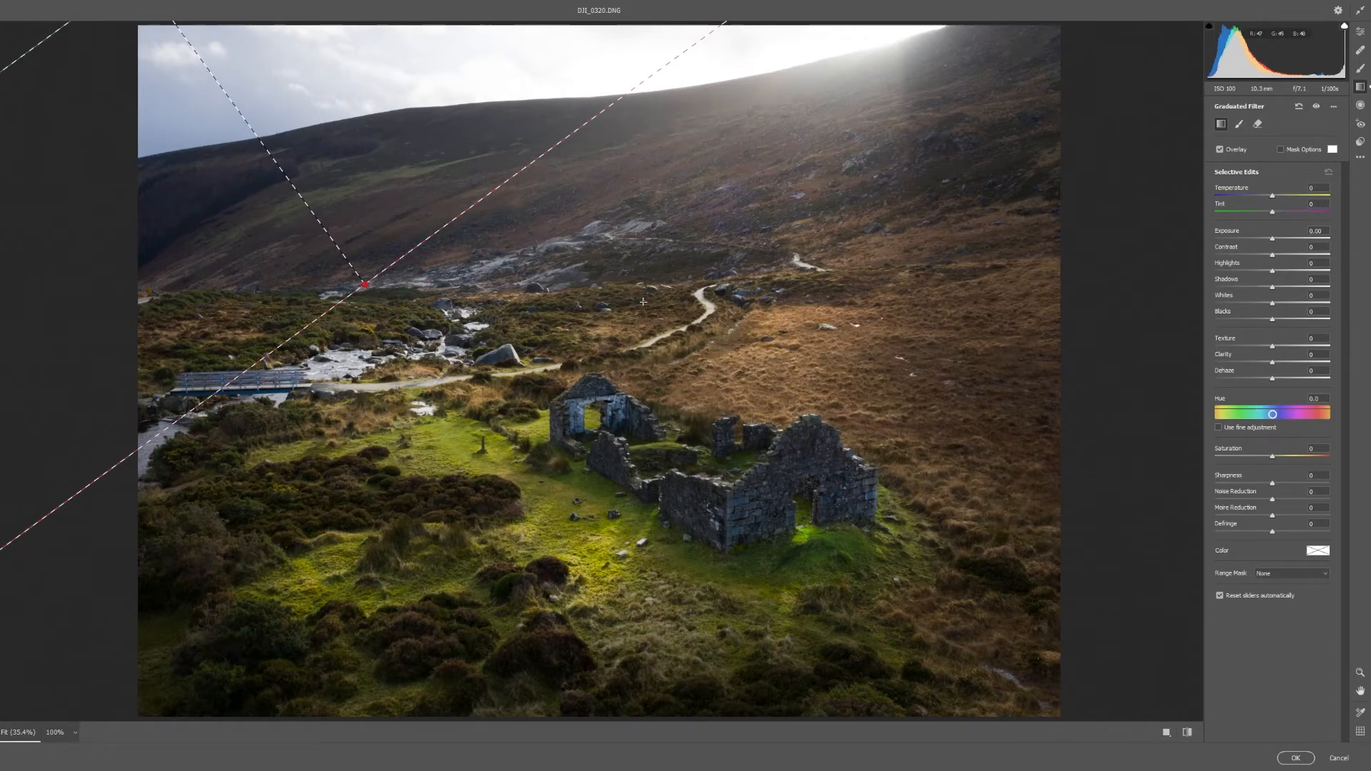
drag(1272, 272, 1244, 270)
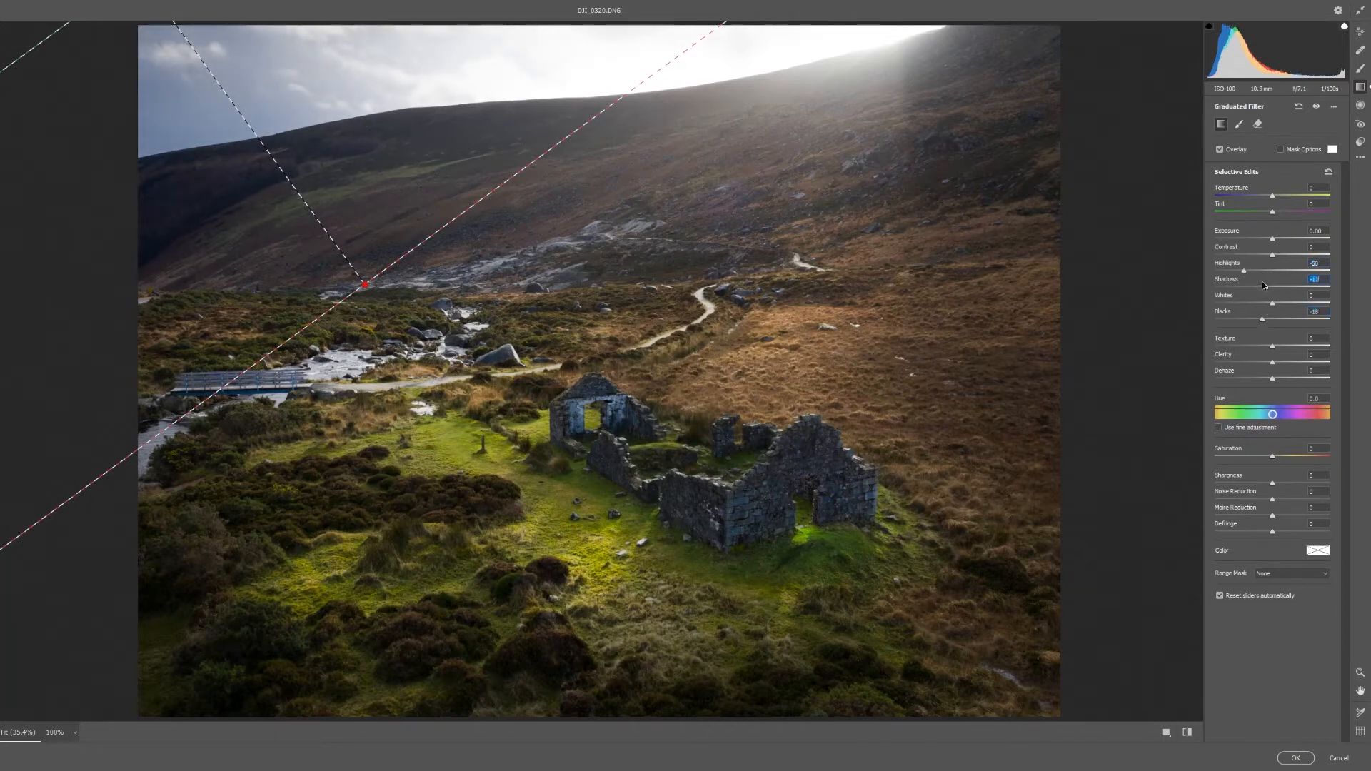
drag(1261, 286, 1258, 286)
Add a graduated filter rising from the photo's lower-left corner, soften its transition and set its Blacks to about -5.
drag(394, 713, 458, 514)
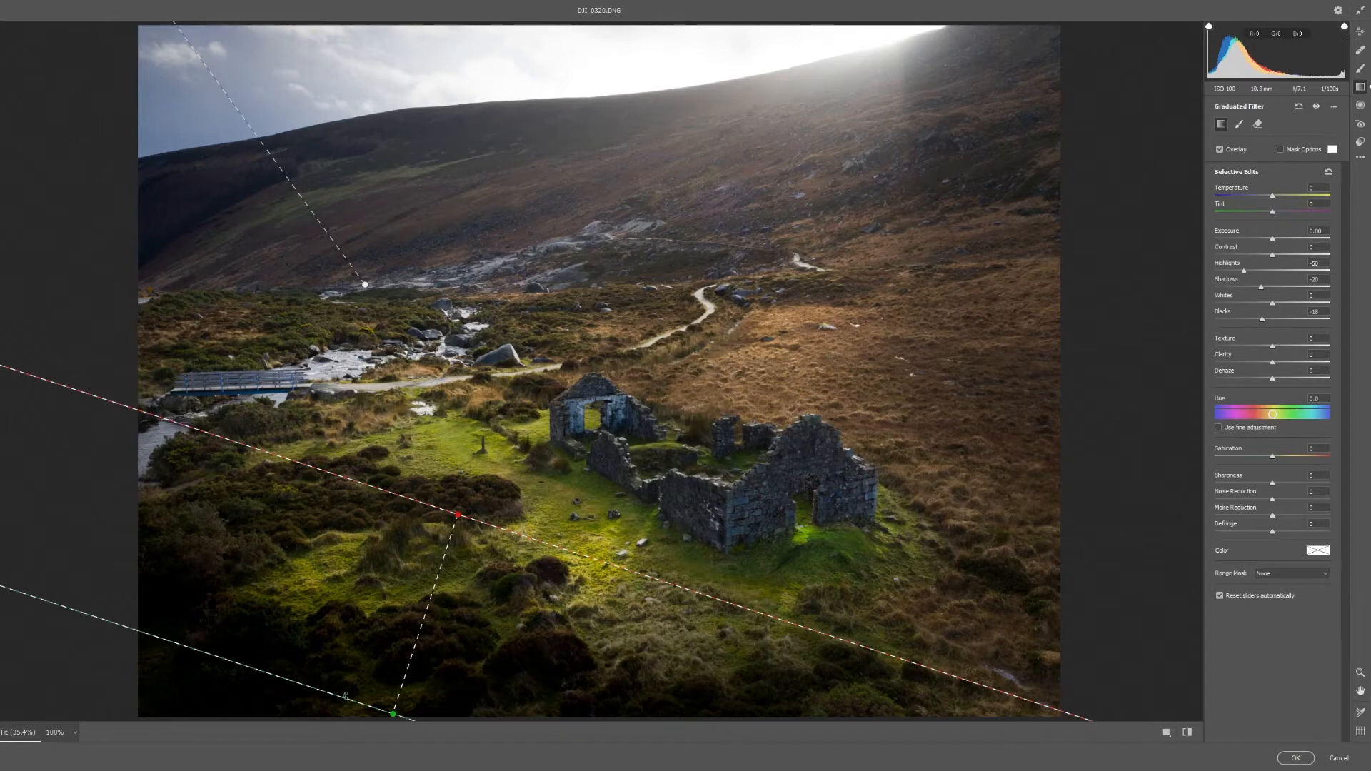
drag(346, 697, 279, 768)
drag(455, 514, 445, 548)
drag(1265, 322, 1274, 327)
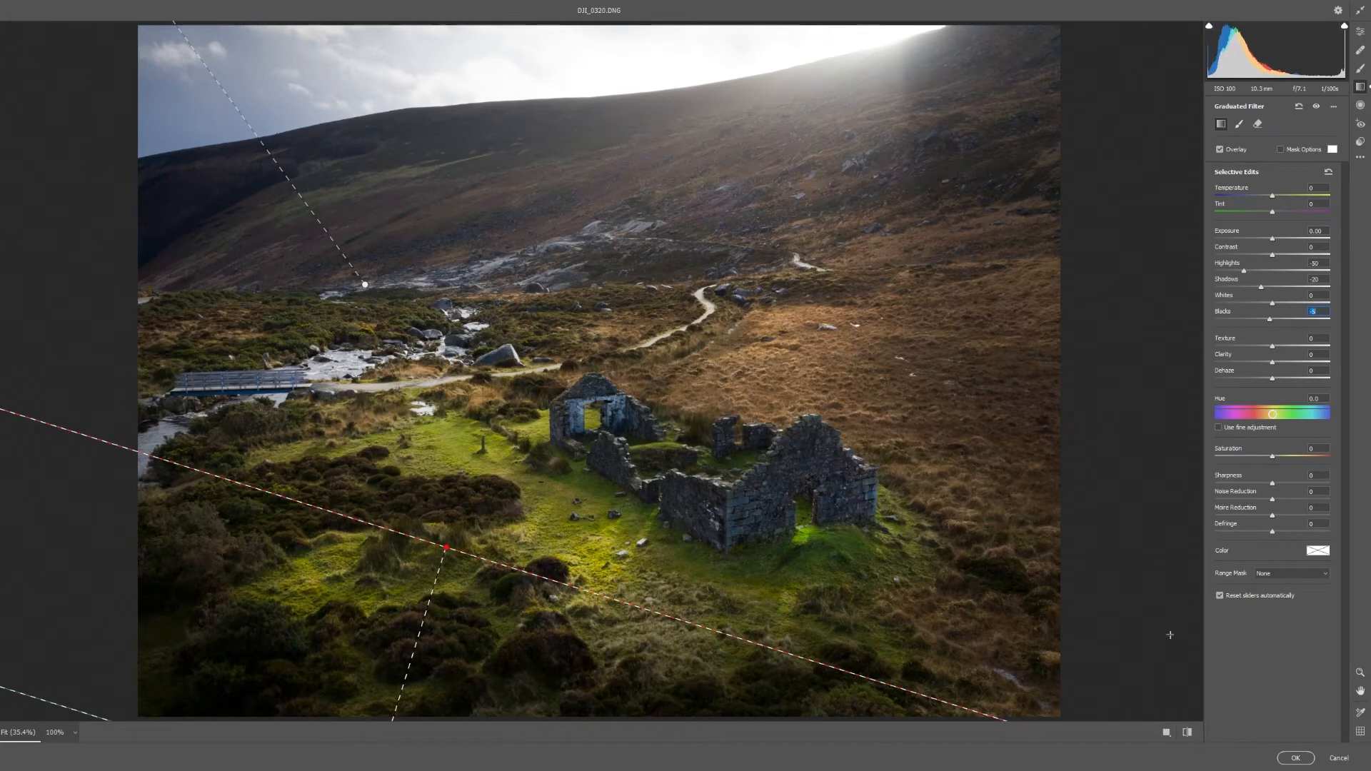
Darken the photo's right edge and lower-right corner with two more graduated filters, extending each past the image border for a softer fade.
drag(1057, 343, 895, 362)
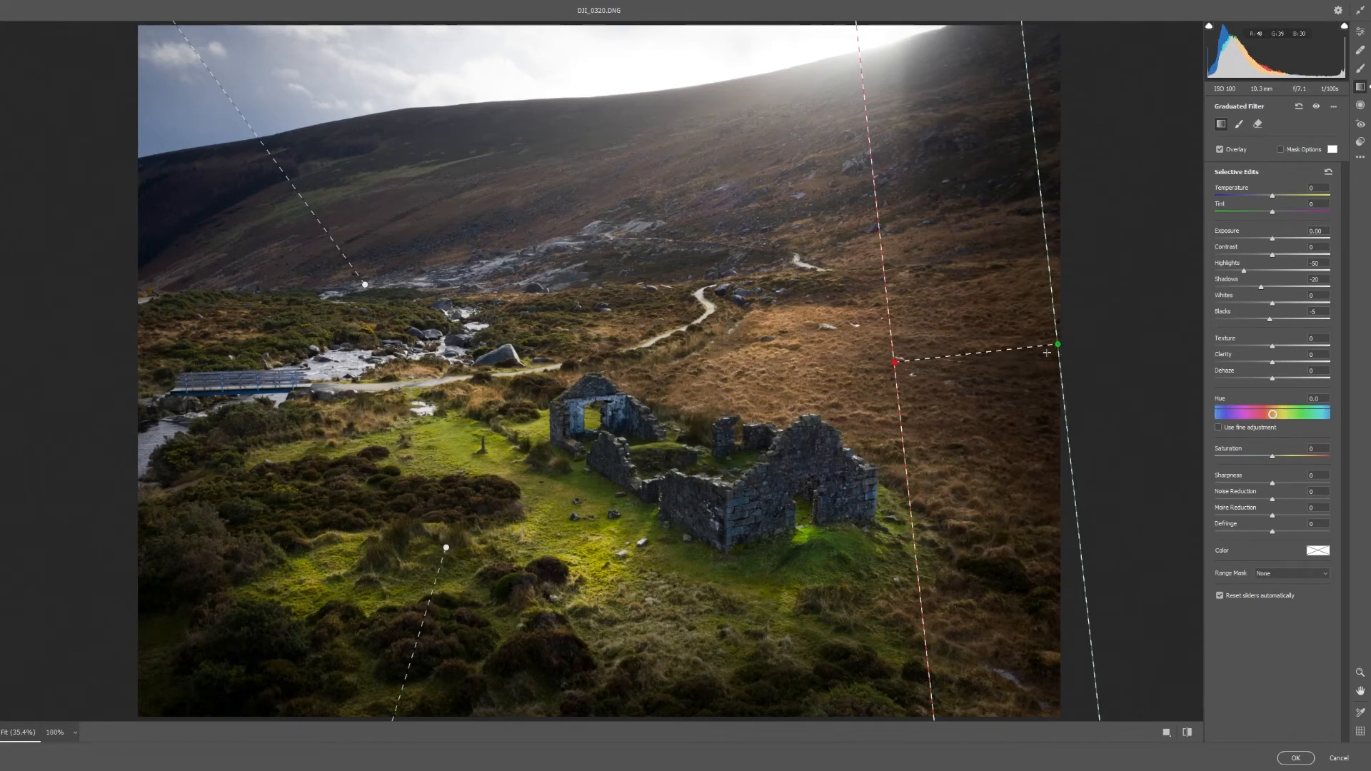
drag(1058, 350, 1207, 329)
drag(901, 701, 853, 599)
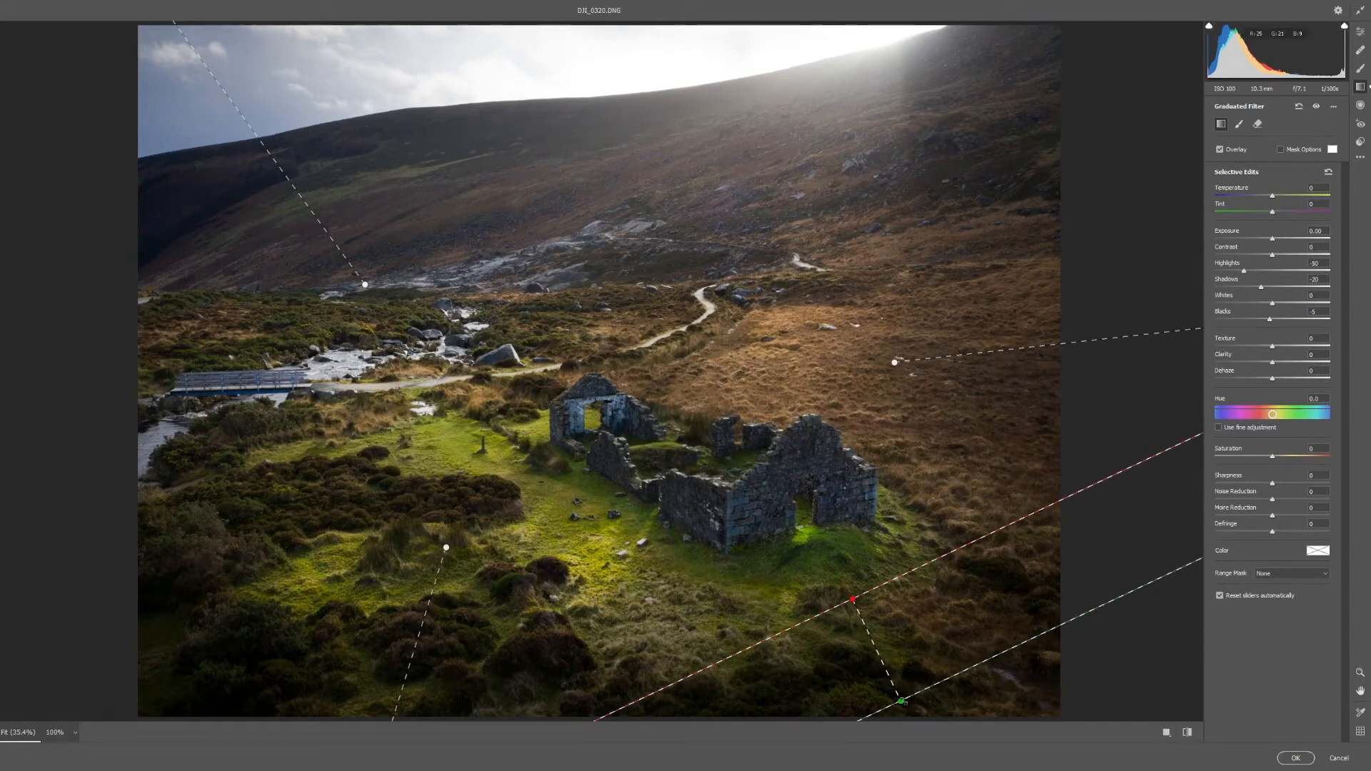
drag(902, 700, 1009, 769)
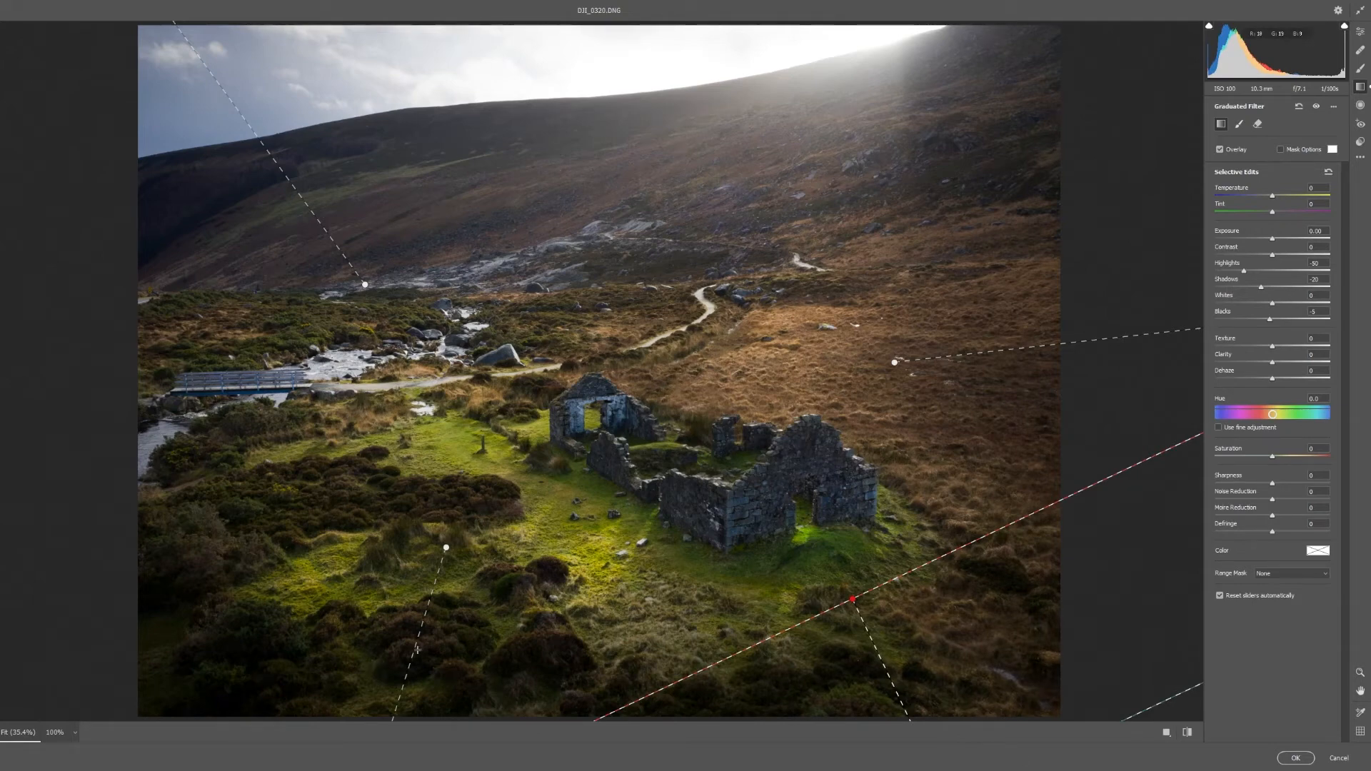
Raise the Shadows of the lower-left graduated filter to just below zero and leave the graduated filters.
click(446, 547)
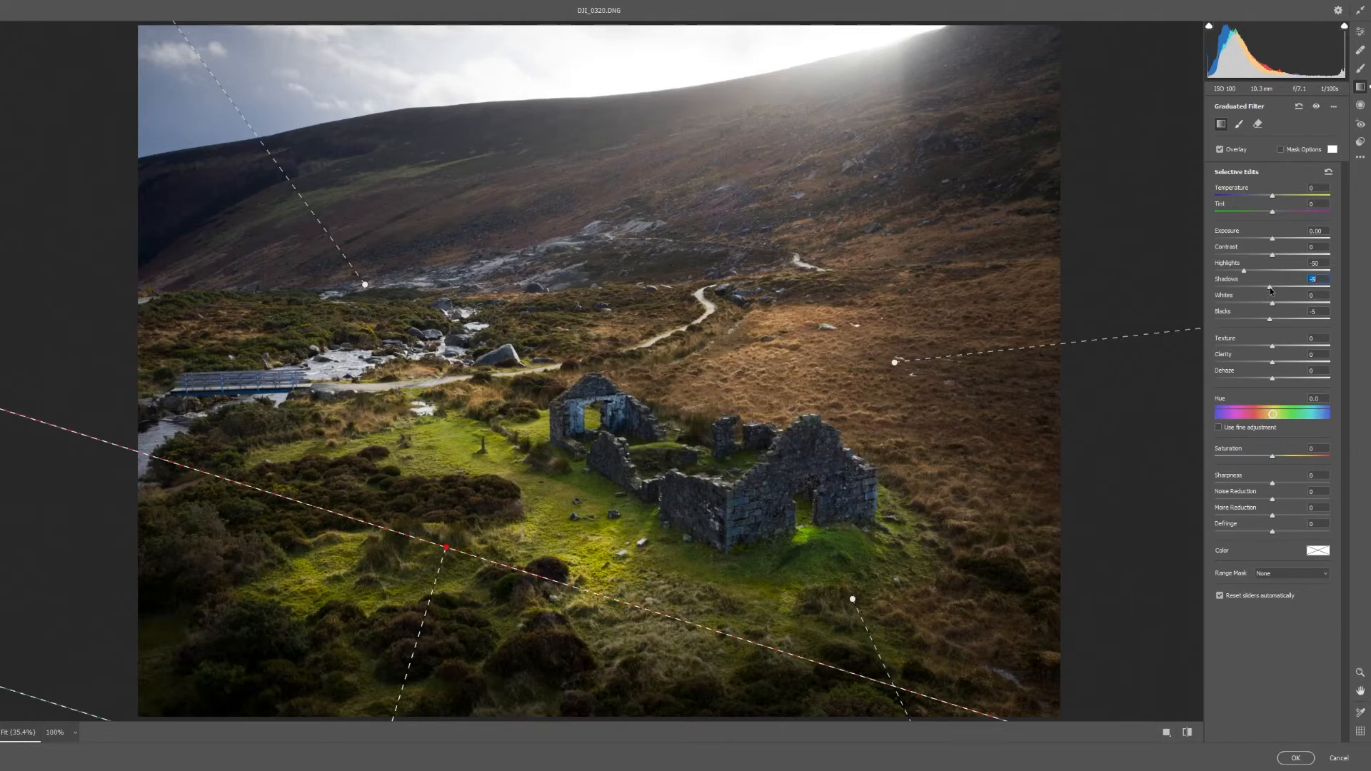
click(1360, 31)
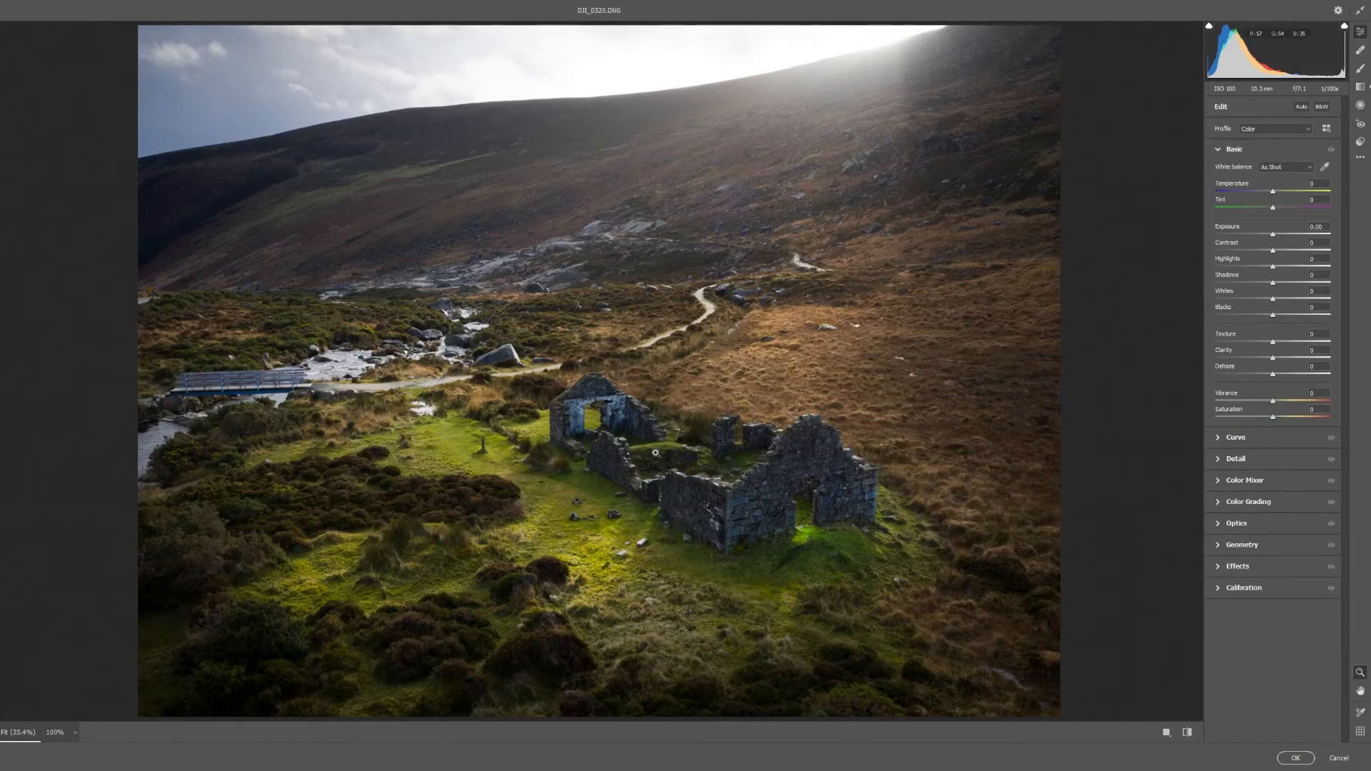
Add a wide radial filter around the ruin with Shadows +30 and Whites +38, shifting it towards the right-hand slope and making it taller.
click(1361, 105)
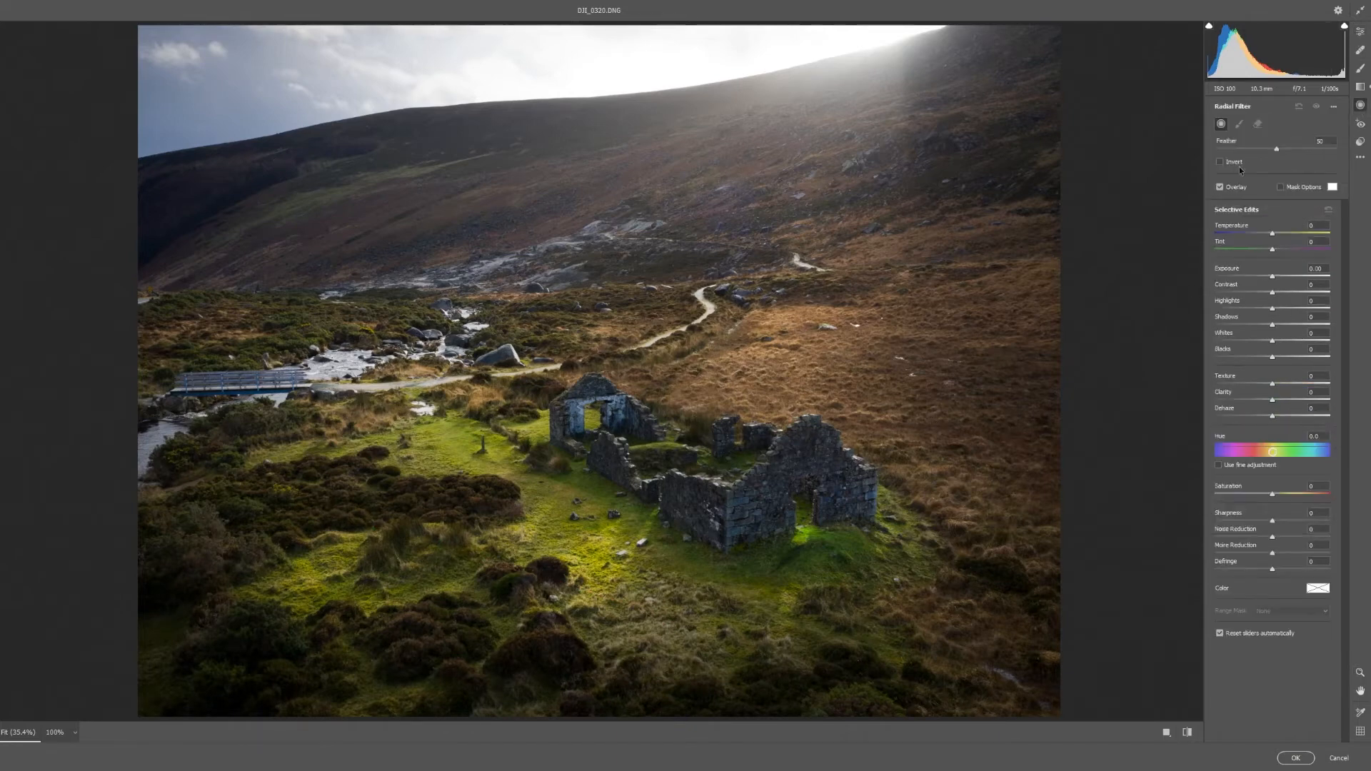
drag(575, 485, 1015, 649)
mouse_move(1275, 326)
mouse_down()
mouse_move(1291, 324)
mouse_move(1290, 343)
mouse_up()
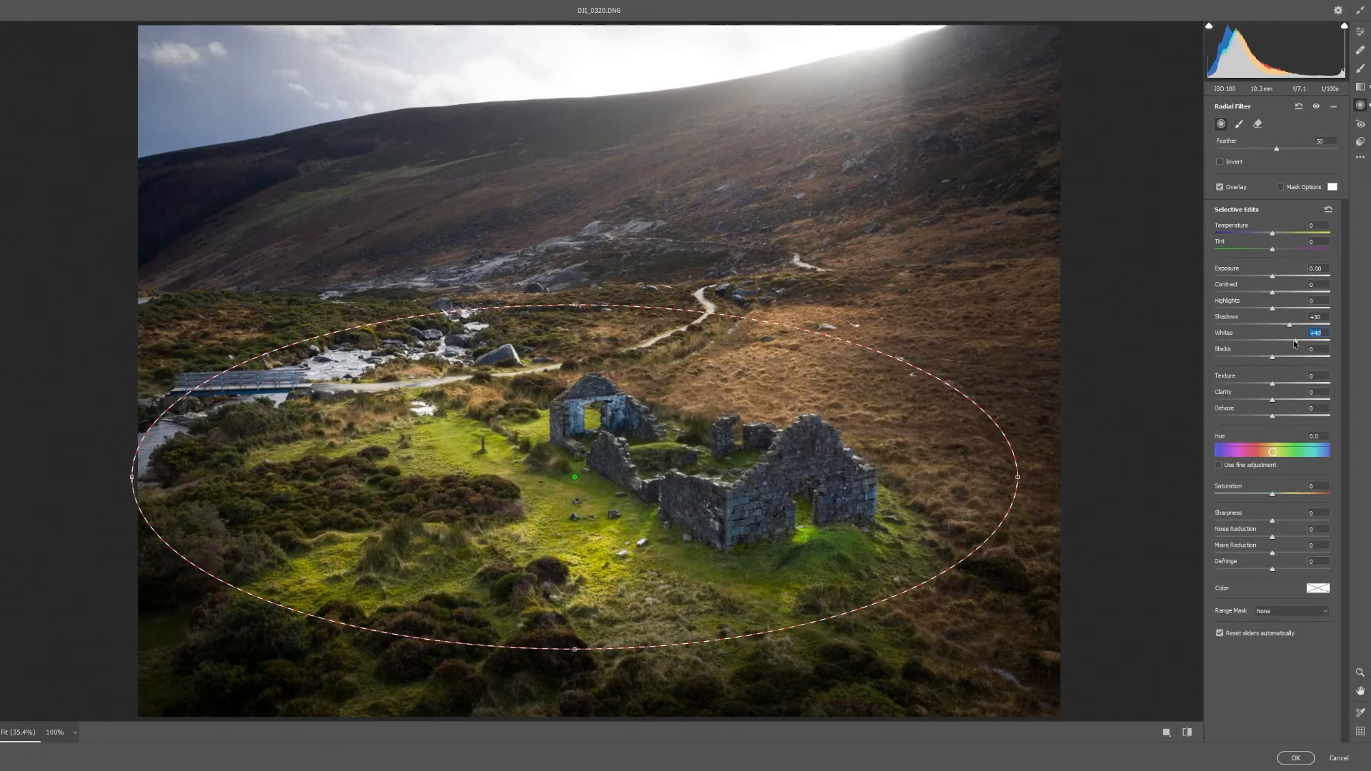
drag(1293, 344, 1293, 341)
drag(669, 424, 721, 410)
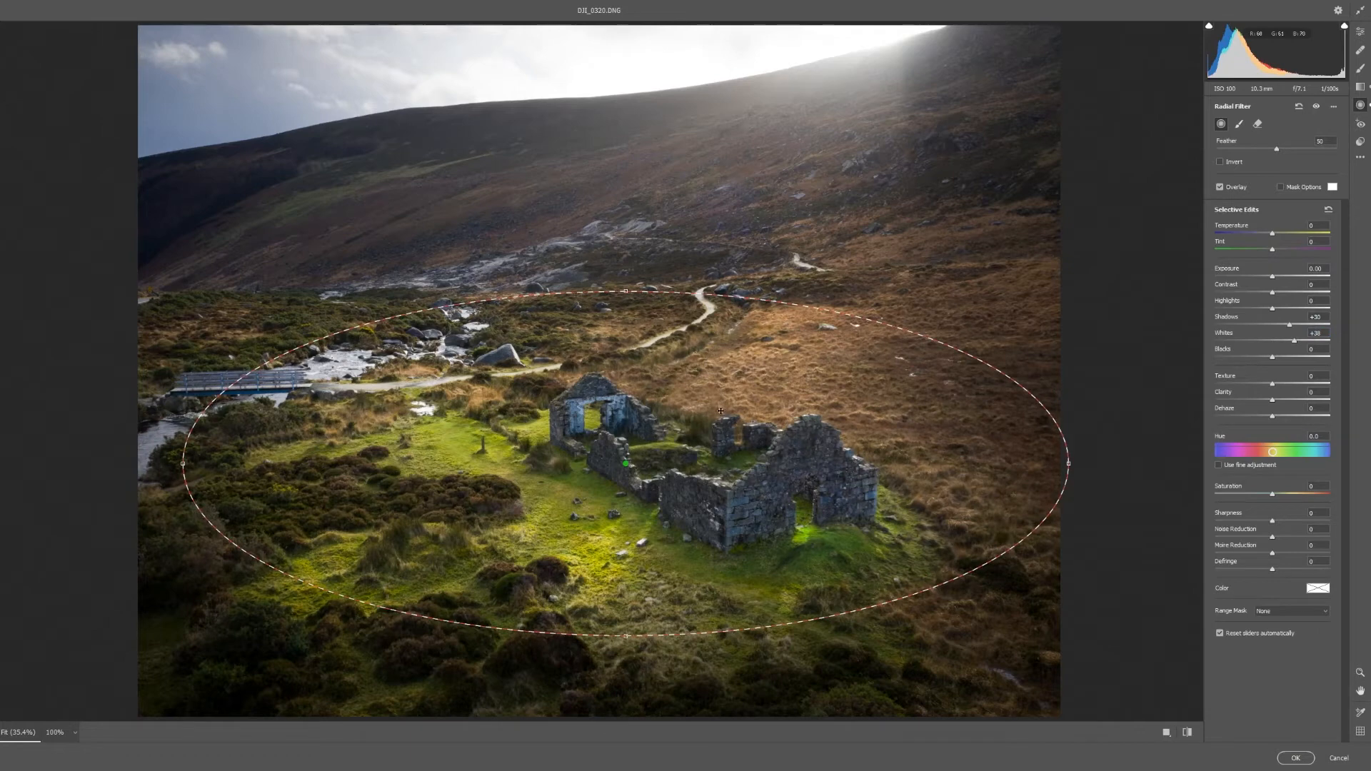
drag(626, 290, 626, 248)
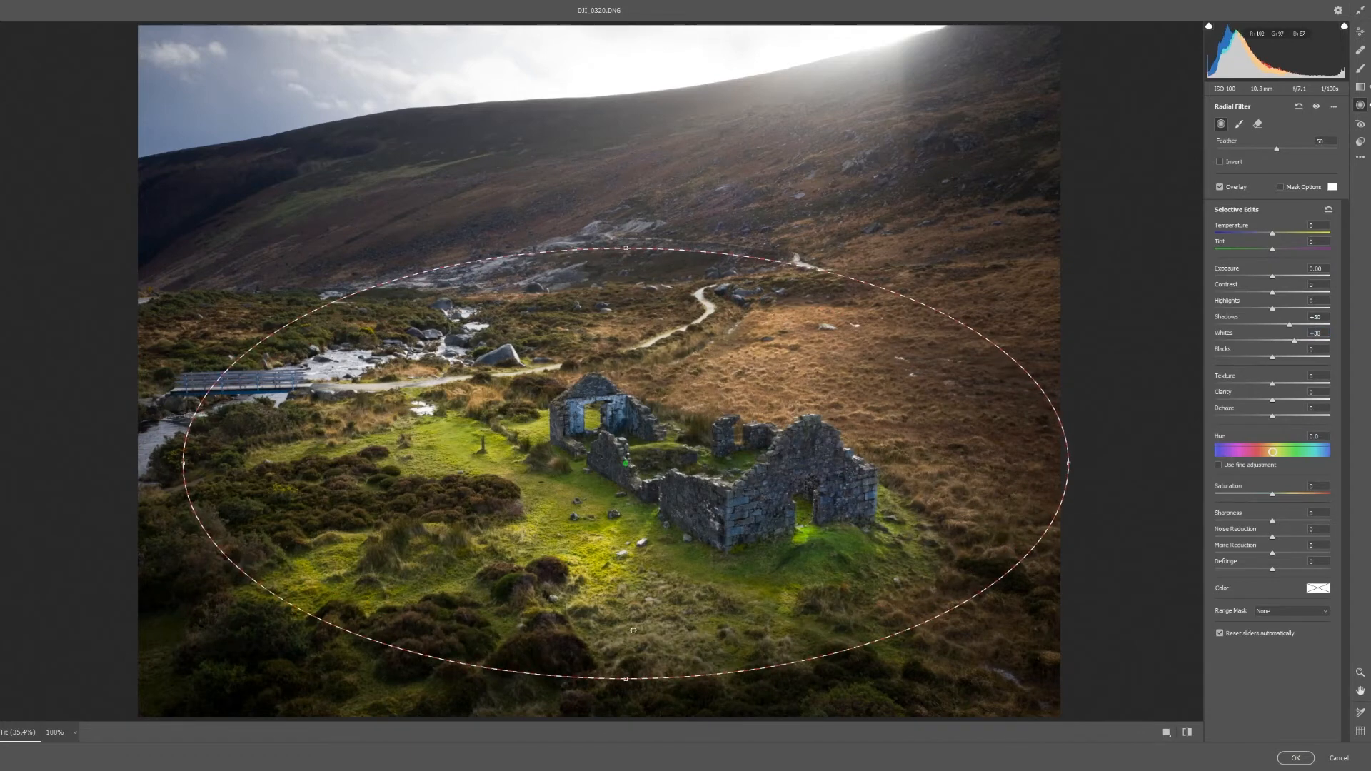
Make the radial filter around the ruin shorter and narrower so it hugs the sunlit grass, and leave the radial filters.
drag(625, 679, 626, 657)
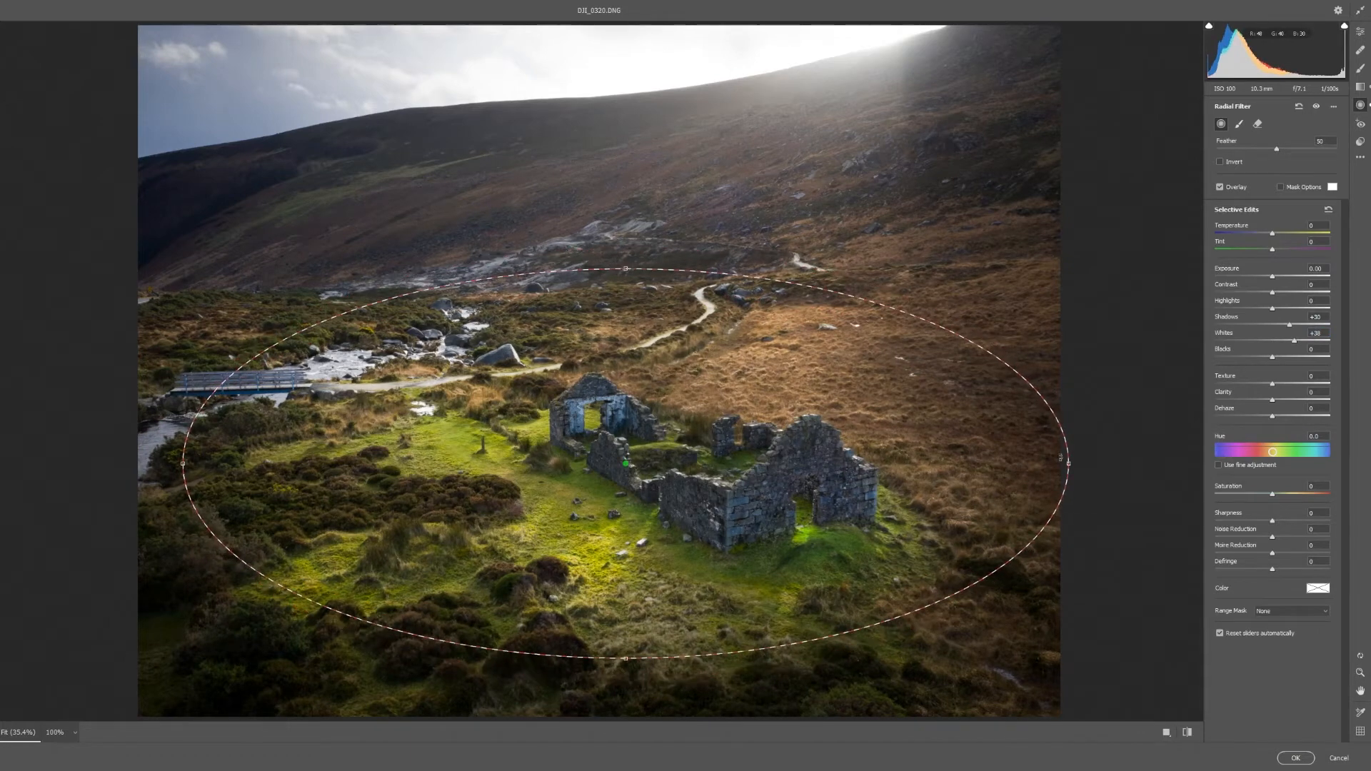
drag(1068, 463, 1000, 462)
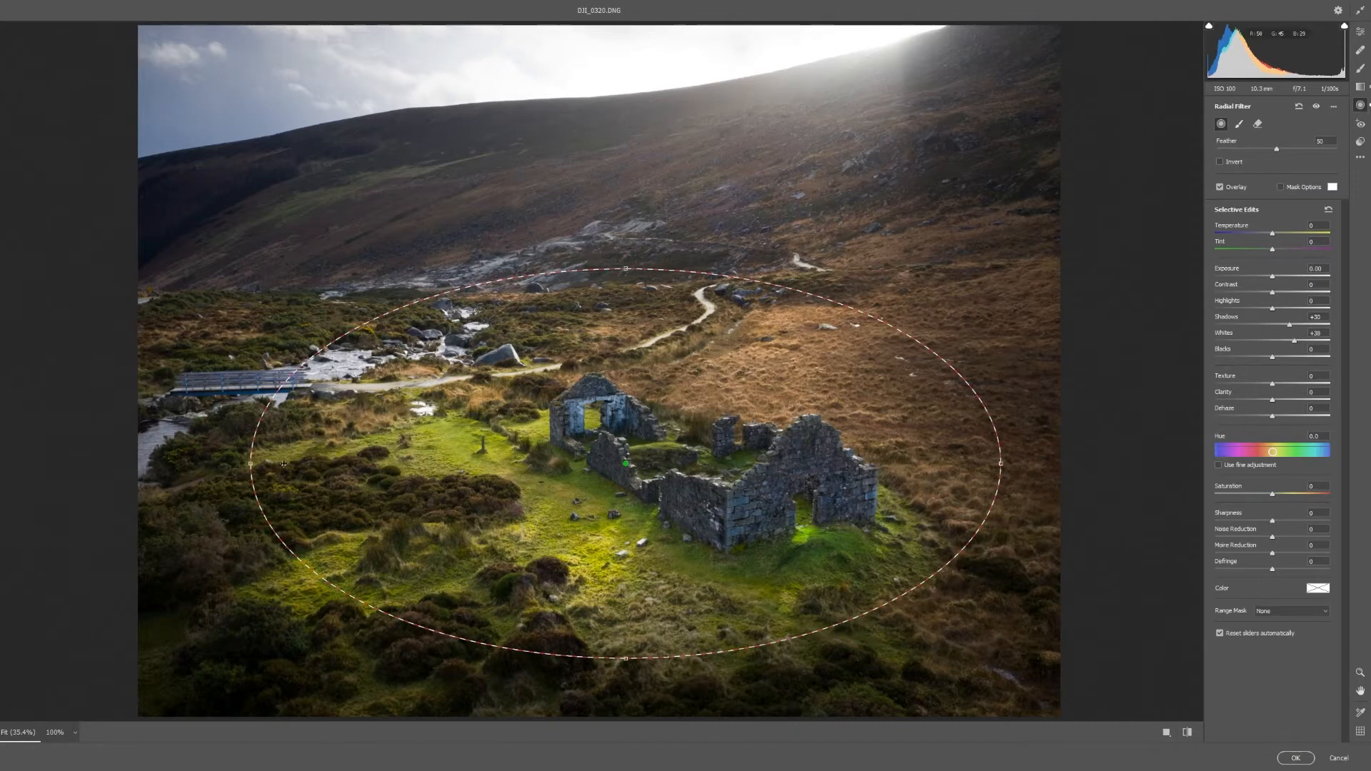
drag(258, 464, 284, 465)
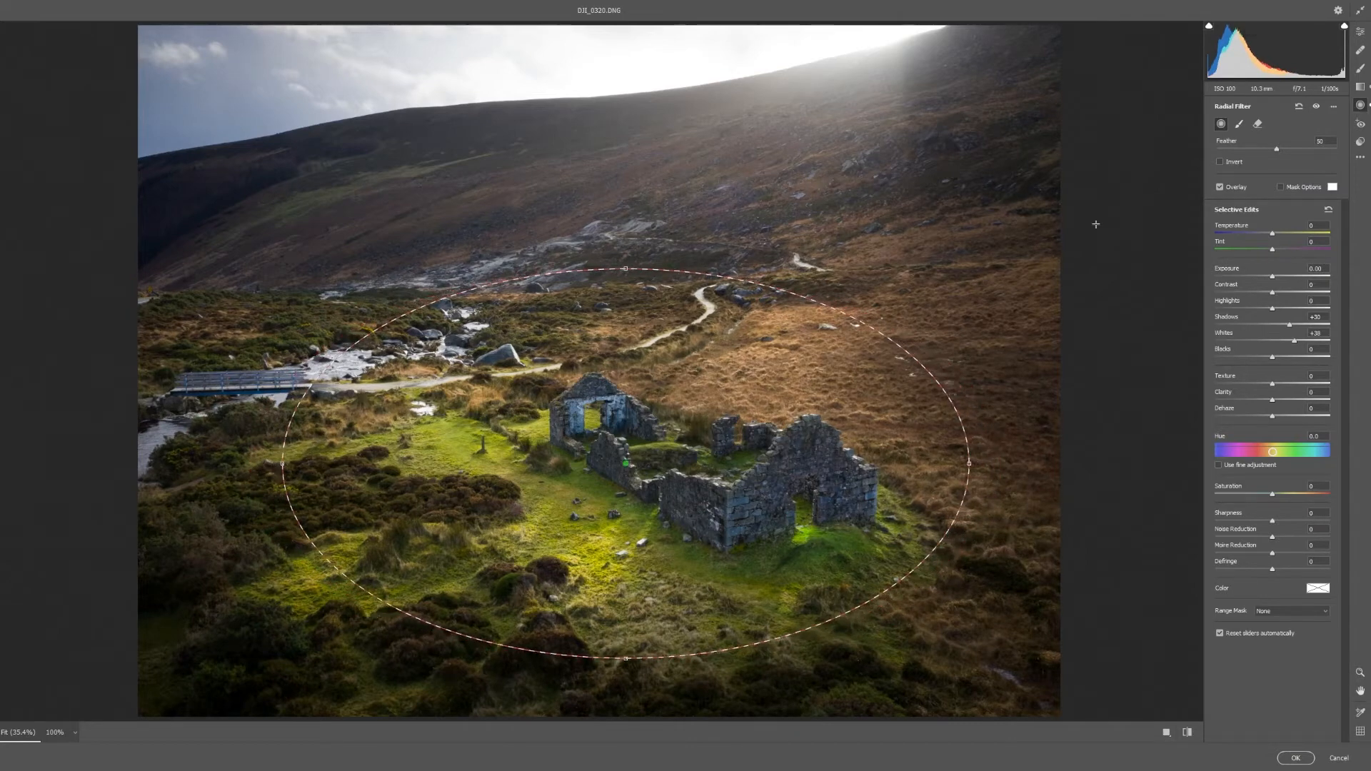
click(1361, 31)
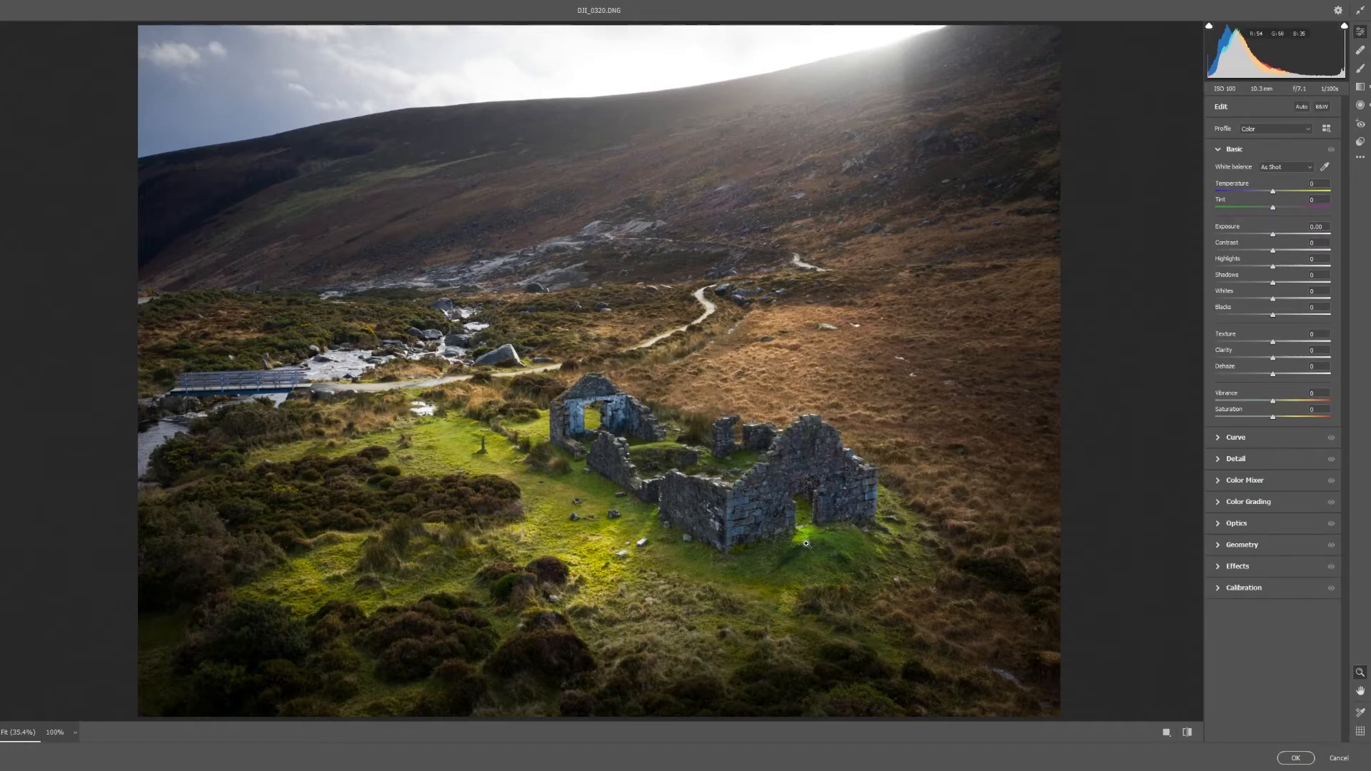
Add a slim tilted radial filter over the light spilling through the front doorway, with Highlights and Whites just above +20 and Shadows +10.
drag(813, 544, 764, 383)
key(space)
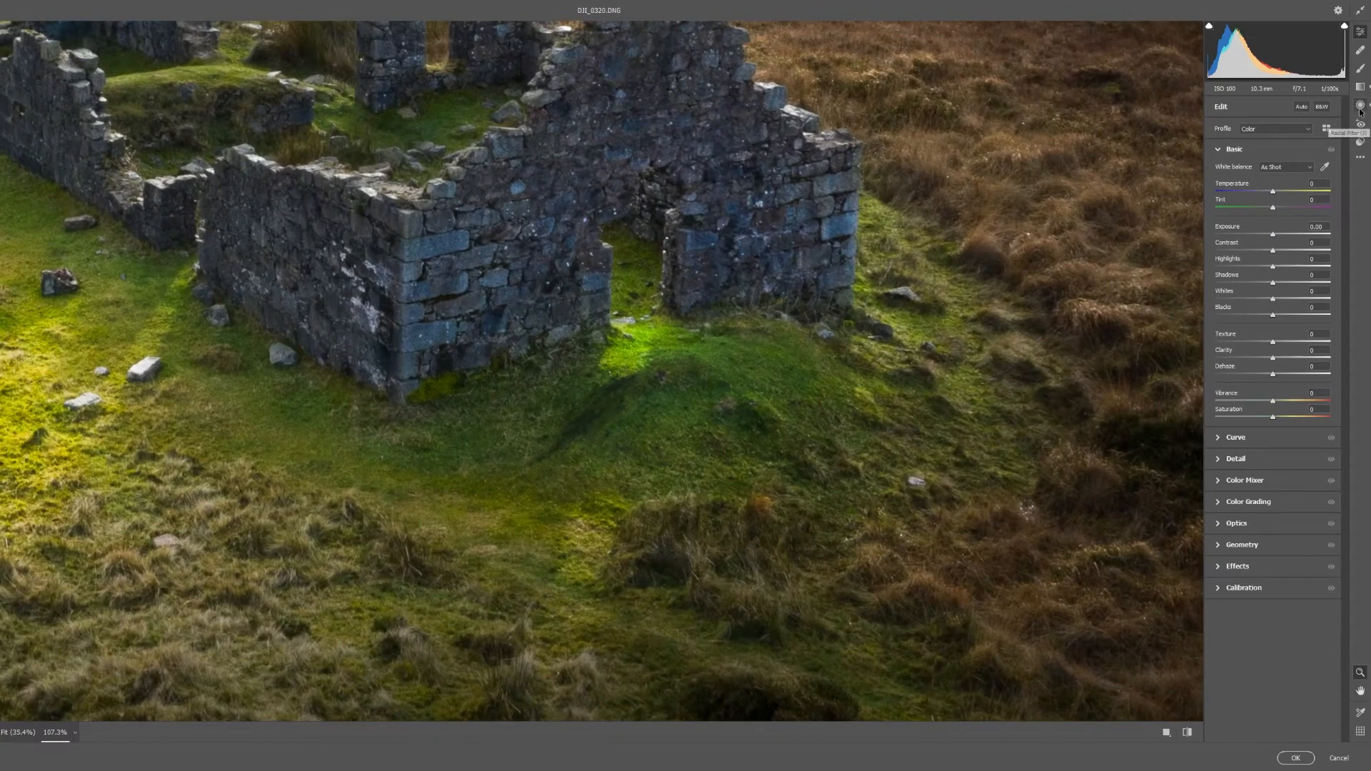
click(1360, 105)
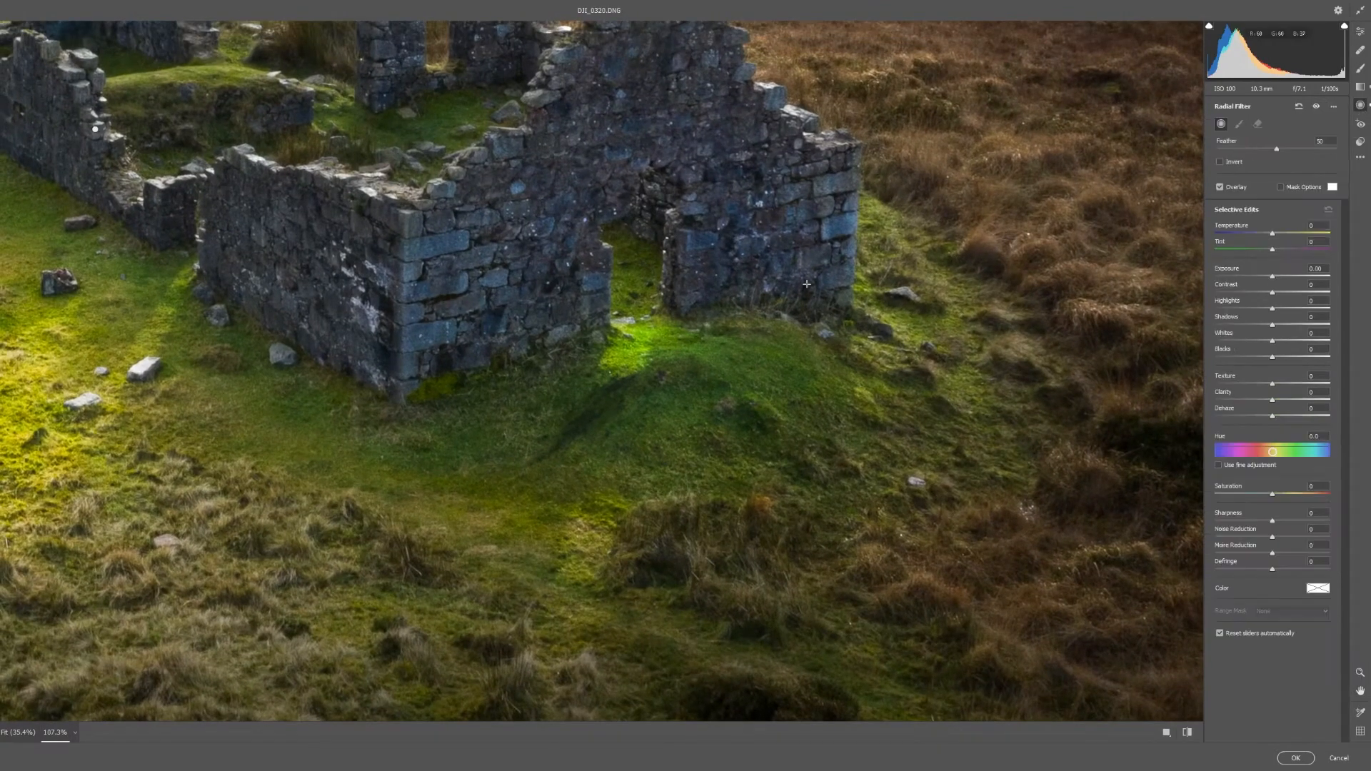
drag(639, 346, 677, 626)
drag(649, 483, 634, 556)
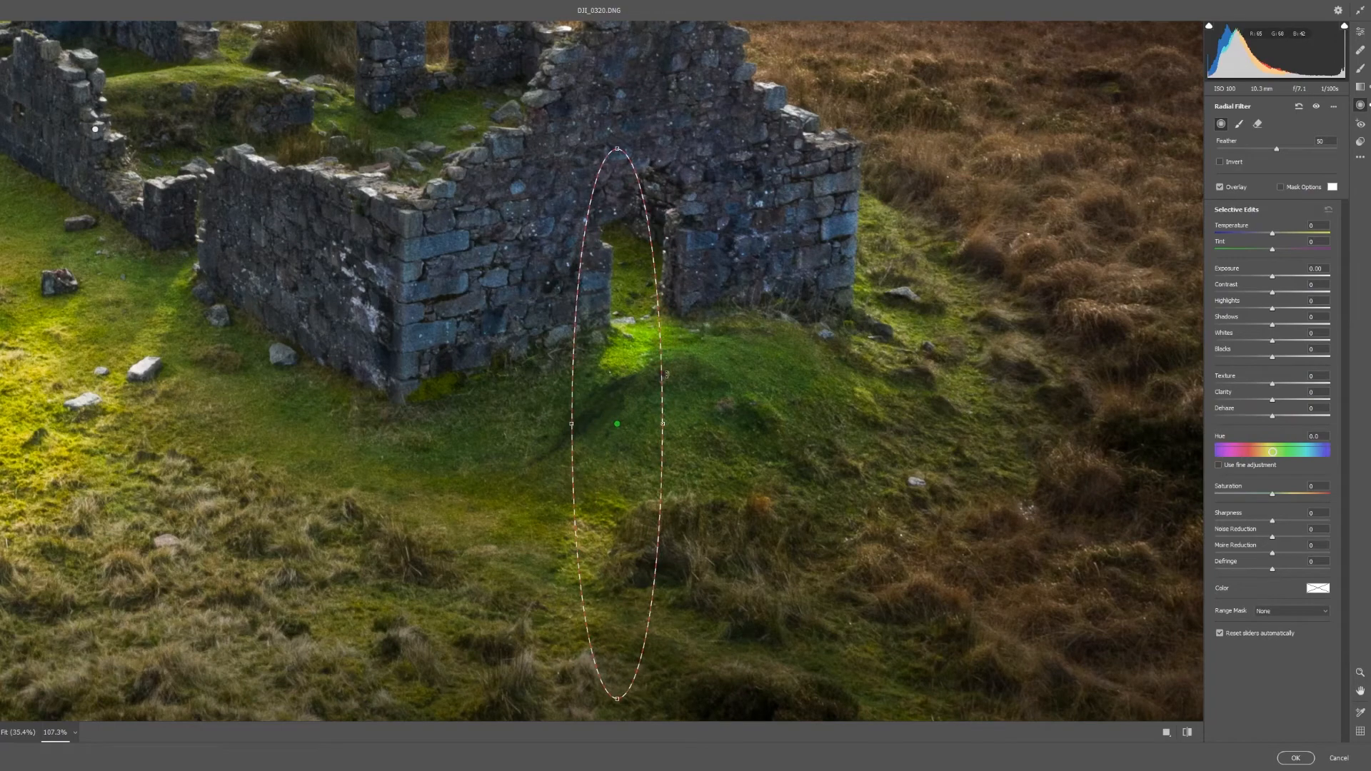
drag(659, 374, 682, 382)
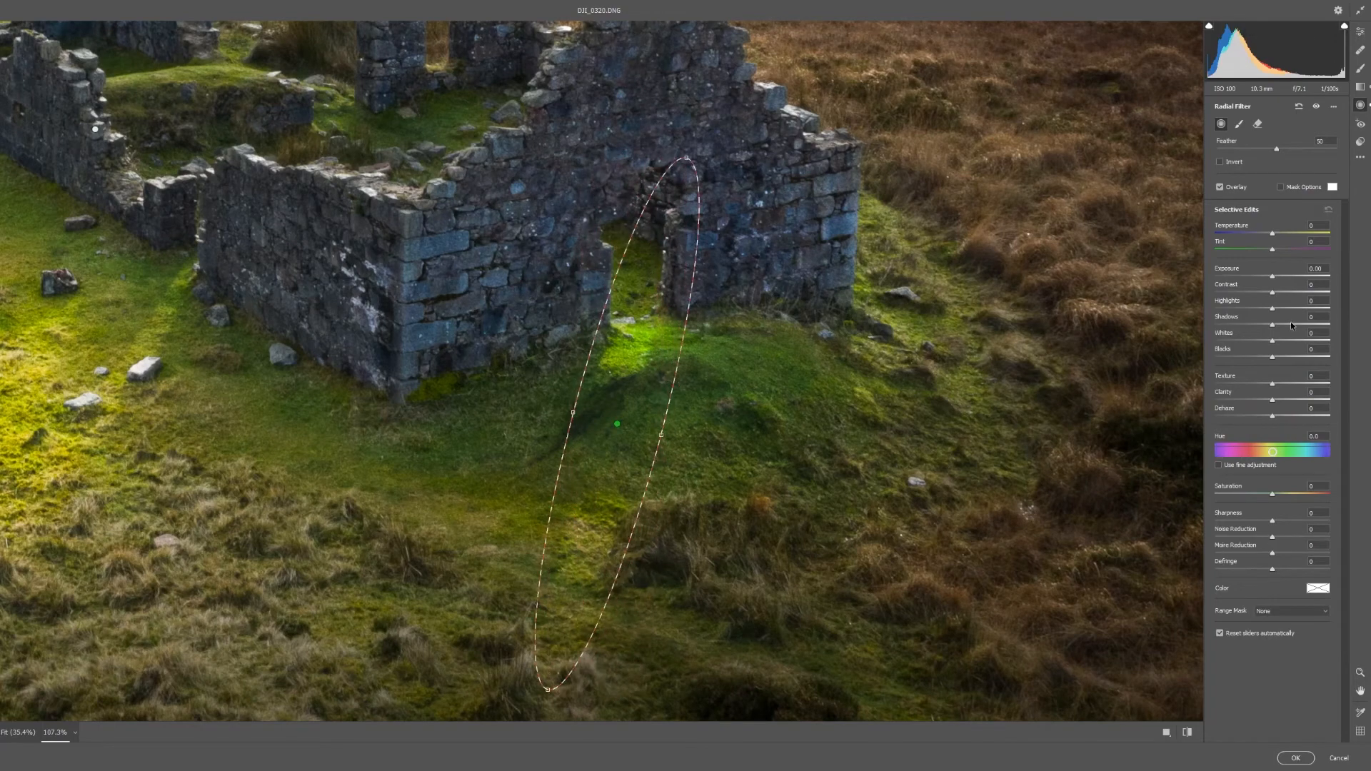
drag(1277, 308, 1285, 341)
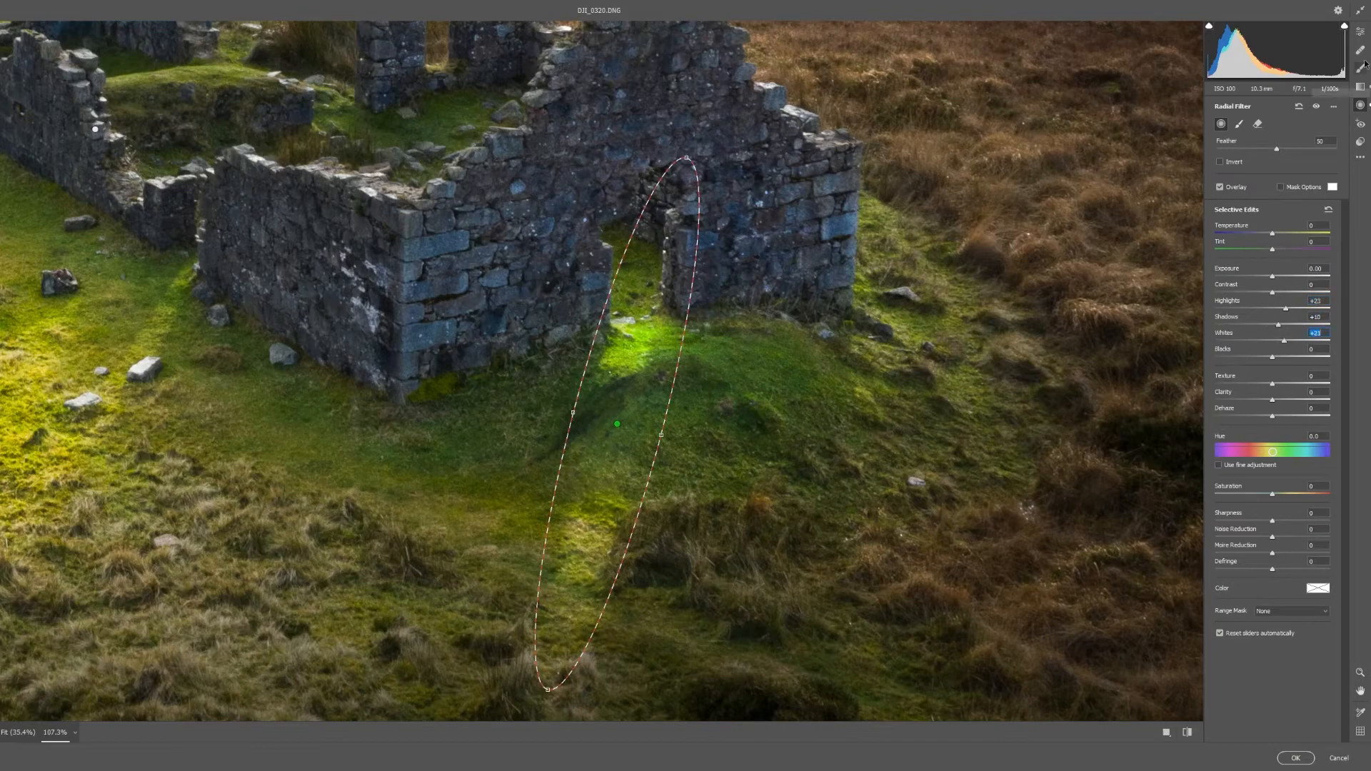
click(1360, 32)
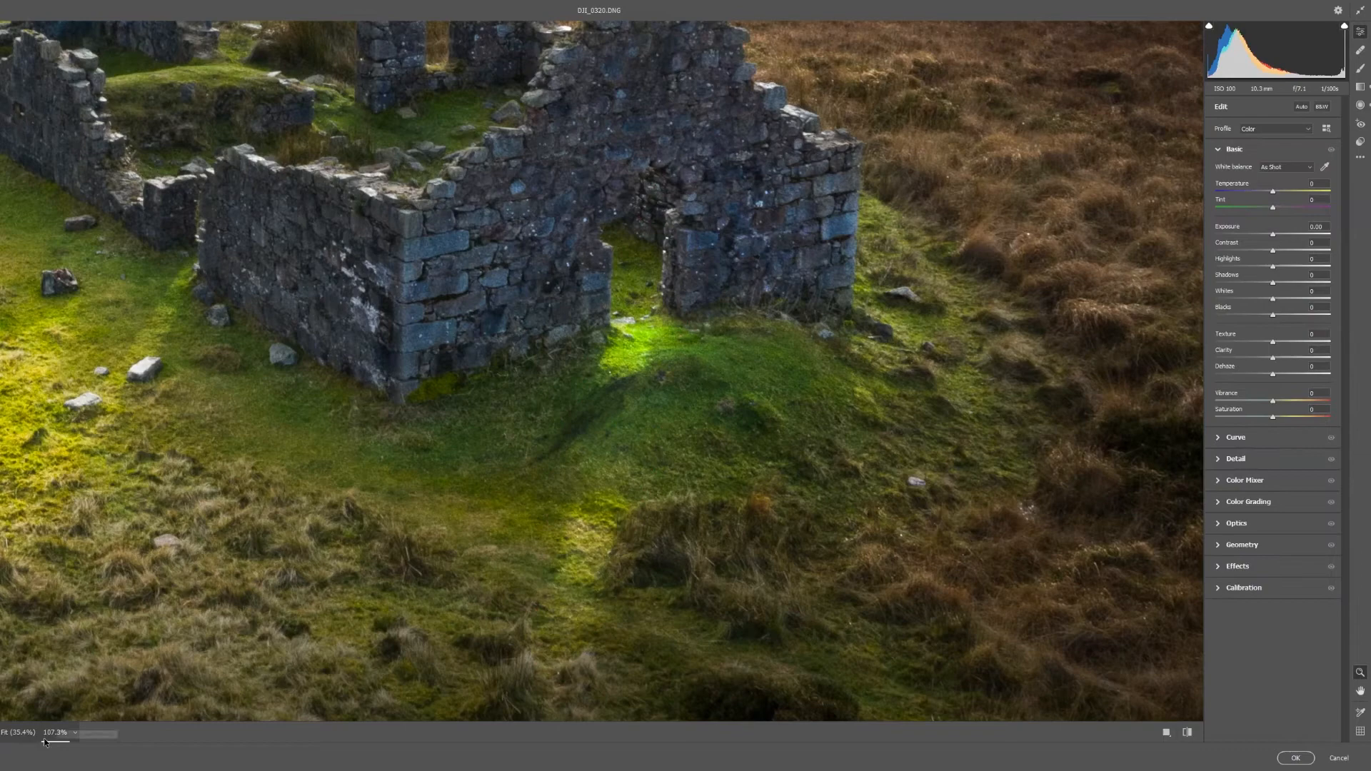
Raise the photo's overall Whites to about +28 while checking the ruin's rear gable close up.
click(74, 732)
click(108, 698)
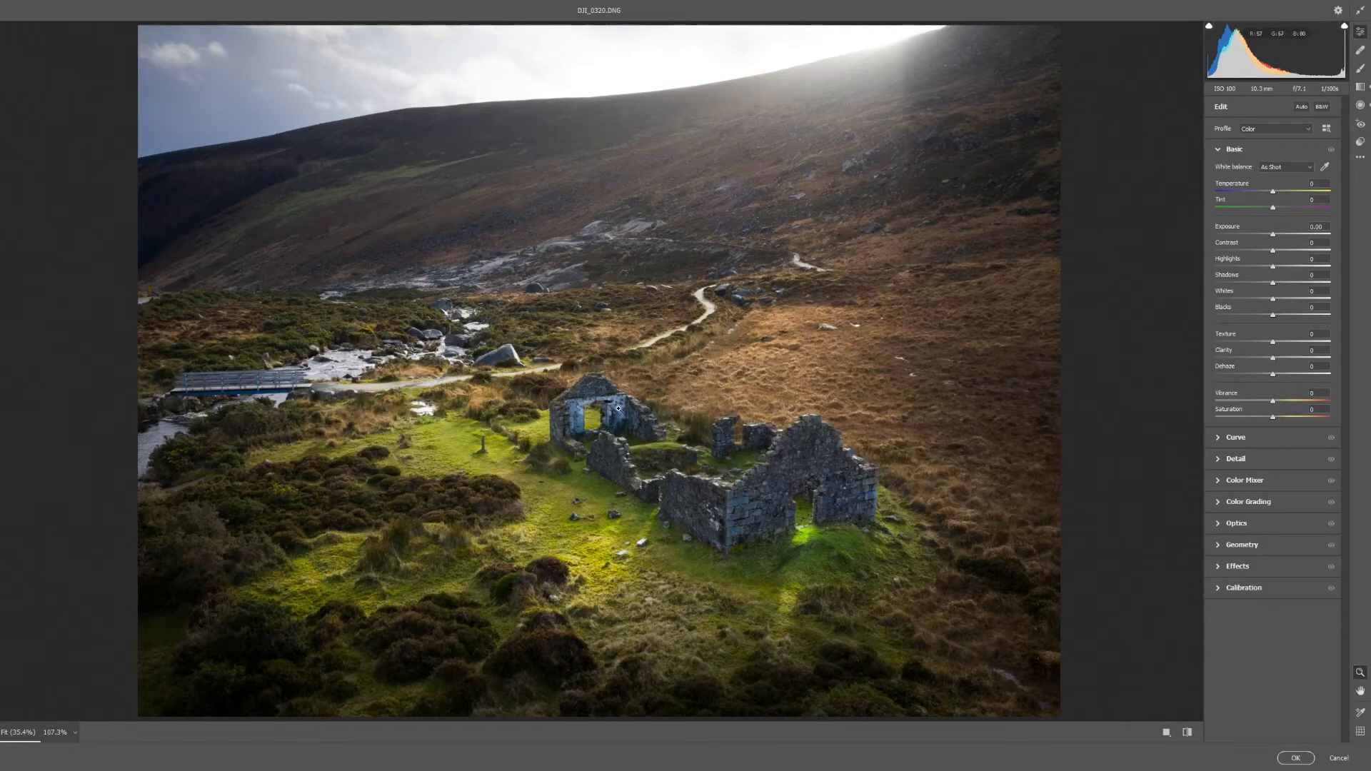
click(612, 435)
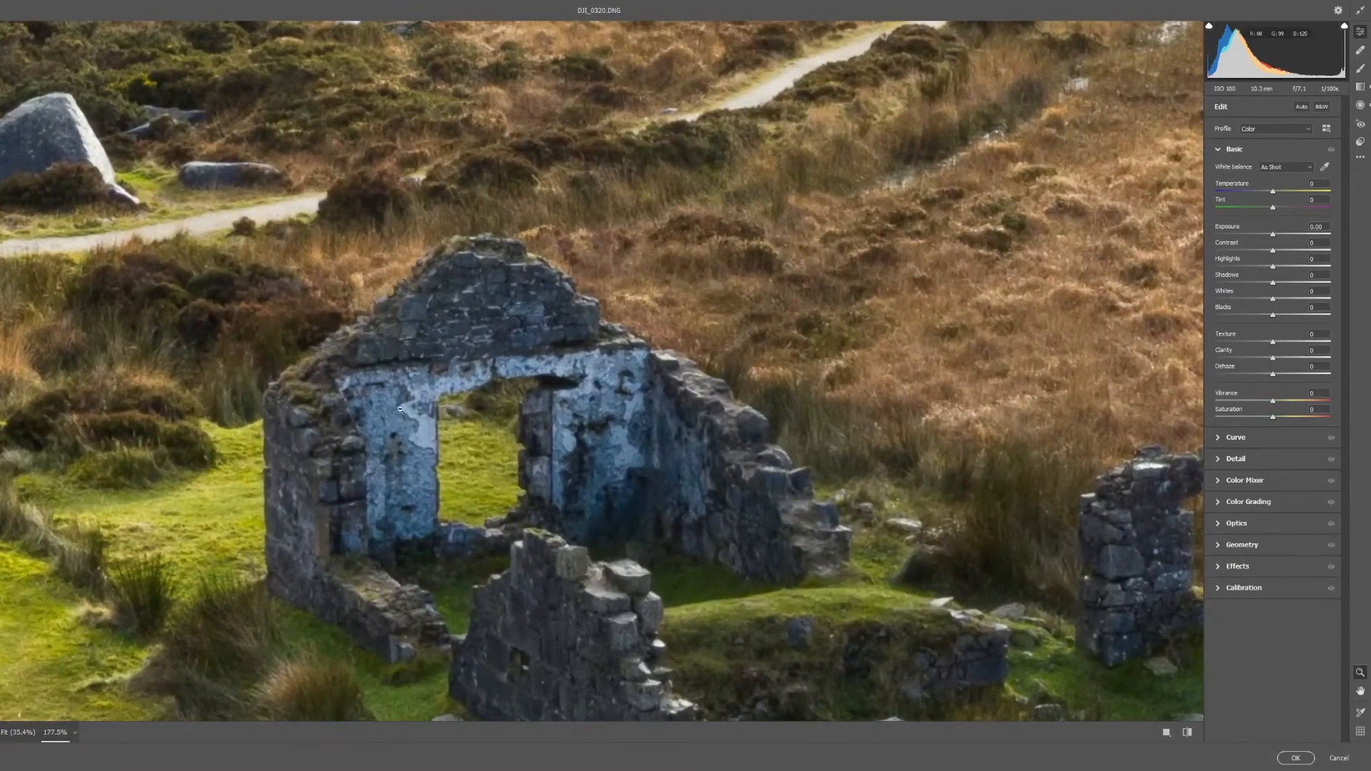
drag(481, 474, 482, 470)
scroll(482, 470, down, 1)
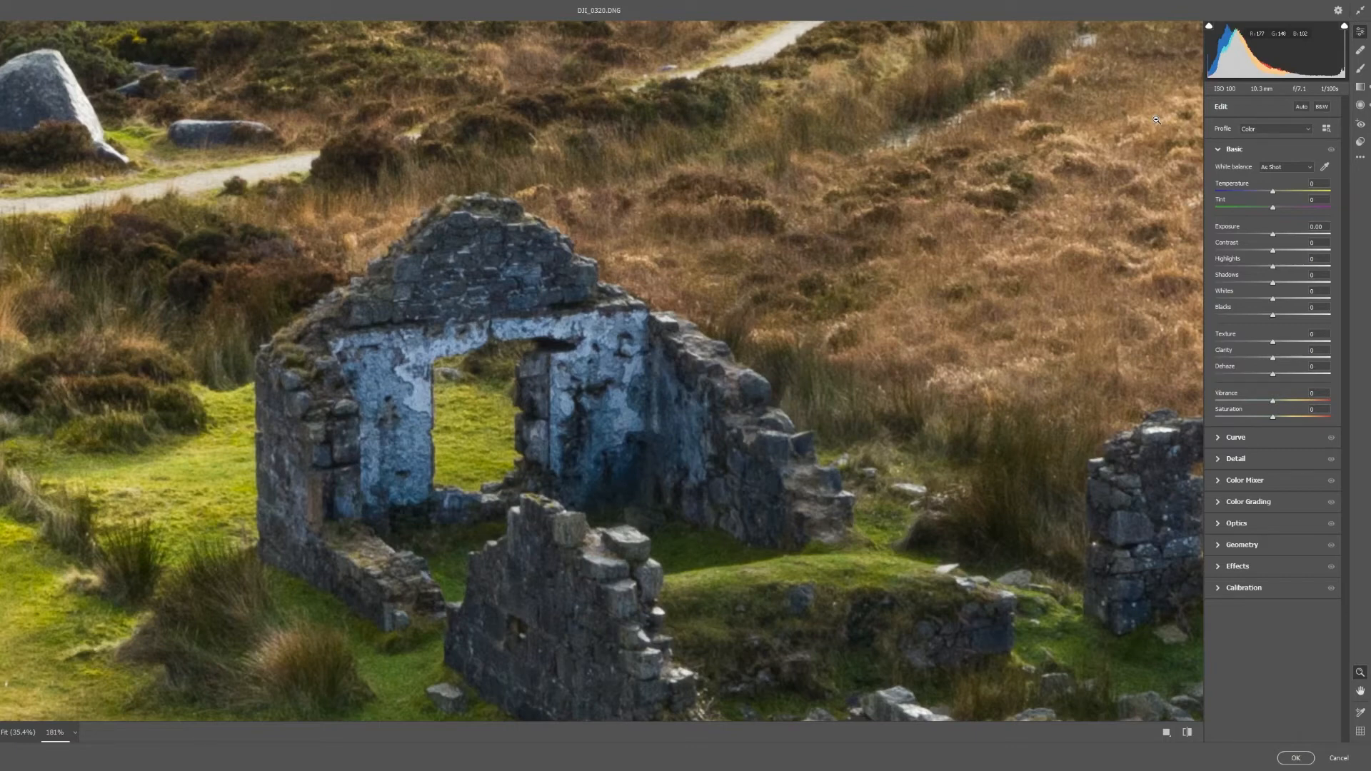
drag(1341, 70, 1361, 77)
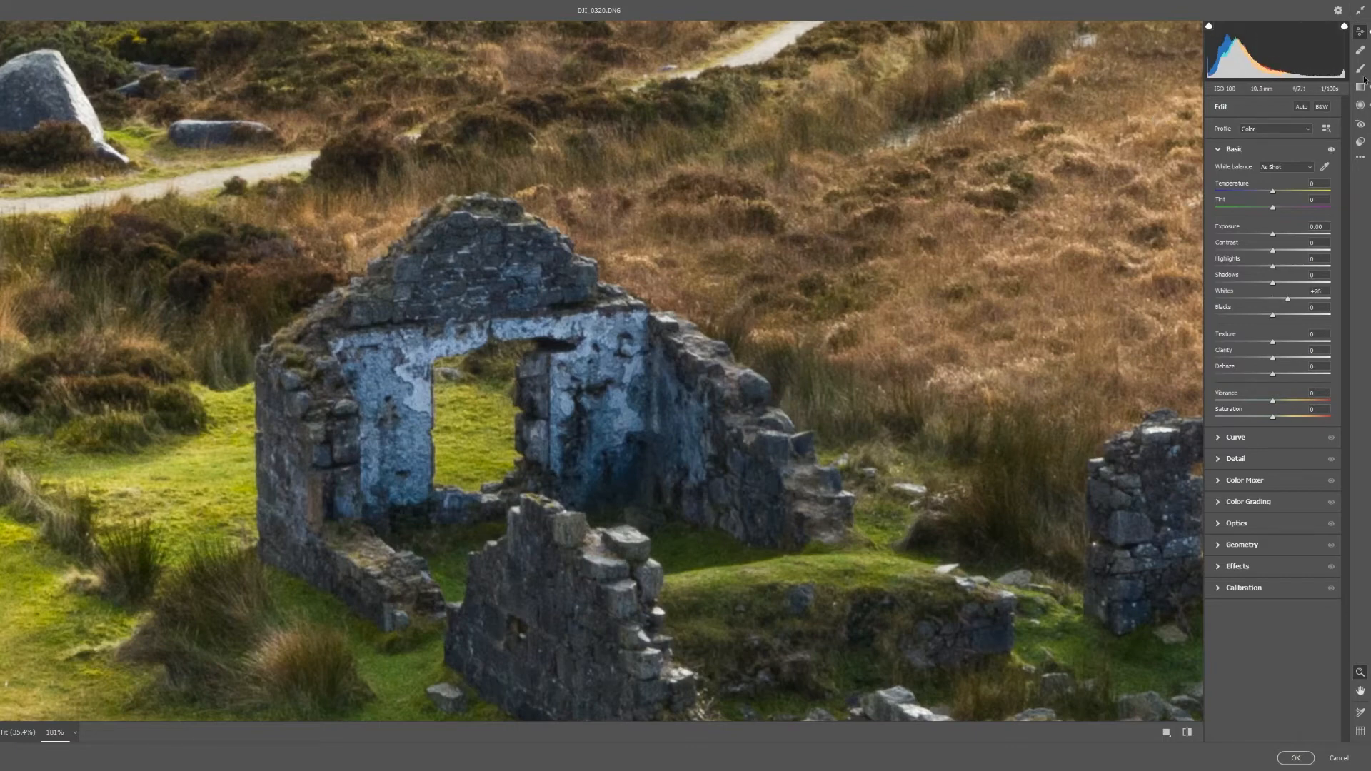
Brush over the blue-tinted rear gable walls at size 6 with Shadows about -31, Whites about -36 and Saturation about -37.
click(1360, 69)
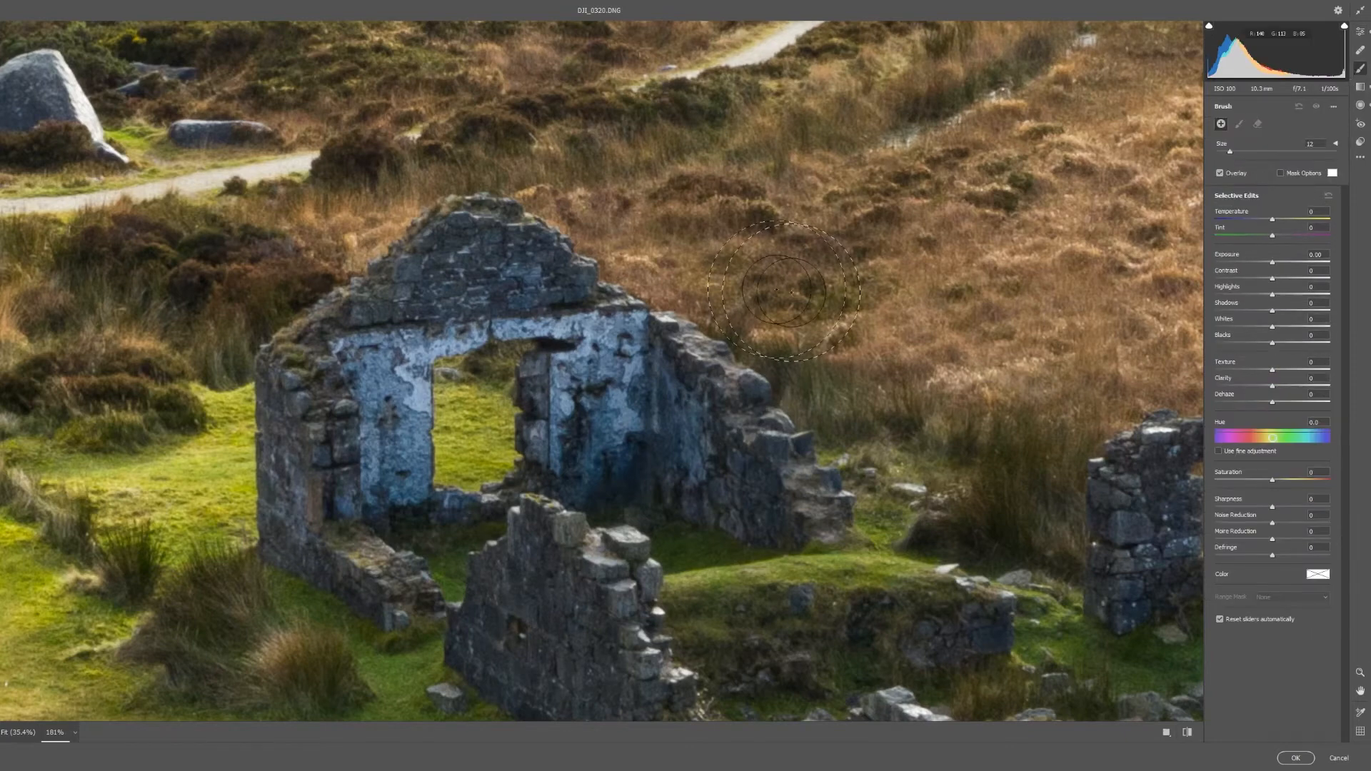
key(bracketleft)
key(bracketleft)
key(bracketleft)
key(bracketleft)
key(bracketleft)
key(bracketleft)
drag(1255, 311, 1254, 312)
mouse_move(396, 373)
mouse_down()
mouse_move(377, 467)
mouse_move(393, 490)
mouse_move(380, 451)
mouse_move(473, 274)
mouse_move(514, 273)
mouse_move(714, 474)
mouse_move(621, 421)
mouse_move(407, 339)
mouse_move(366, 502)
mouse_move(366, 424)
mouse_move(432, 482)
mouse_move(474, 485)
mouse_up()
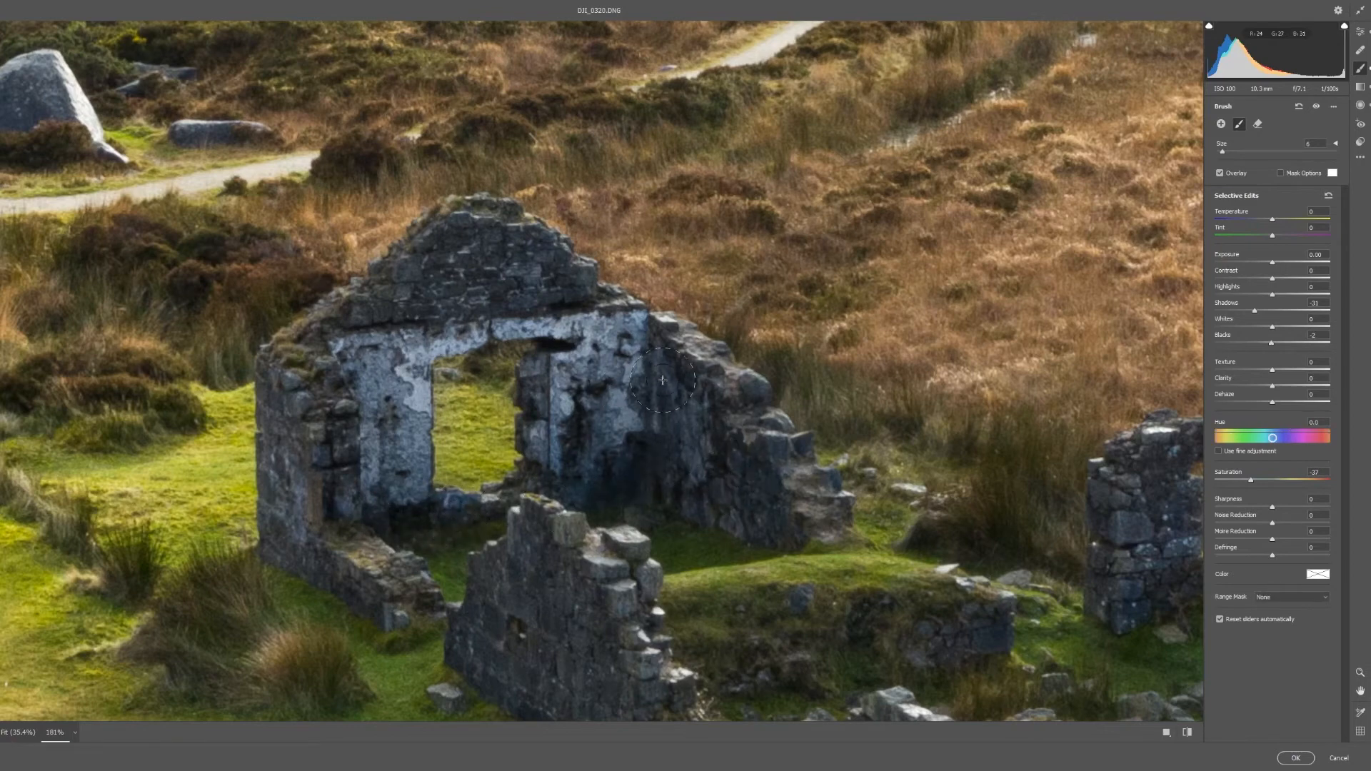
mouse_move(1274, 327)
mouse_down()
mouse_move(1236, 320)
mouse_move(1252, 323)
mouse_up()
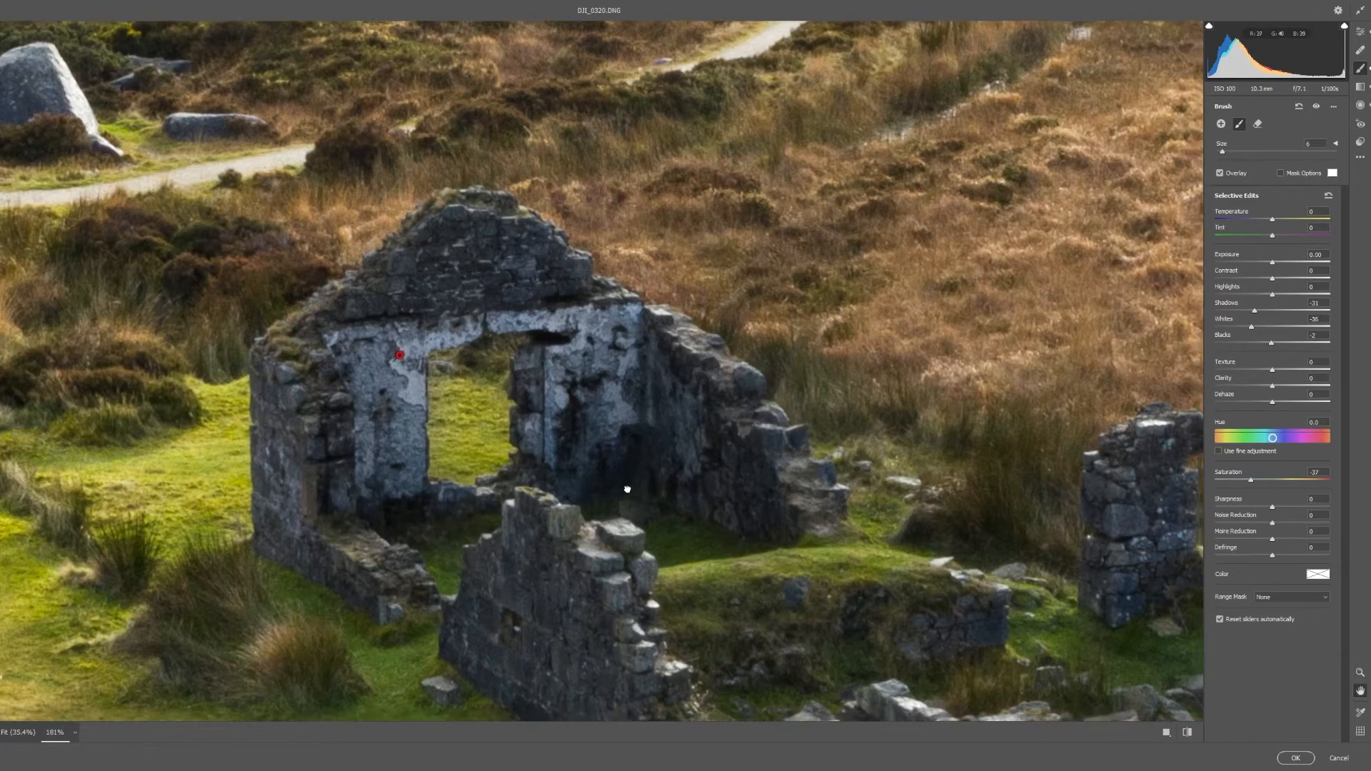
Extend the desaturating brush adjustment over the freestanding stone walls behind the ruin's interior and the neighbouring low wall.
drag(625, 490, 323, 359)
drag(867, 299, 850, 418)
mouse_move(866, 349)
mouse_down()
mouse_move(935, 404)
mouse_move(1036, 377)
mouse_move(1033, 334)
mouse_move(1001, 391)
mouse_move(921, 409)
mouse_move(1015, 401)
mouse_move(939, 449)
mouse_move(964, 468)
mouse_move(1050, 392)
mouse_up()
drag(874, 406, 803, 352)
mouse_move(394, 422)
mouse_down()
mouse_move(592, 398)
mouse_move(561, 421)
mouse_move(647, 423)
mouse_up()
key(space)
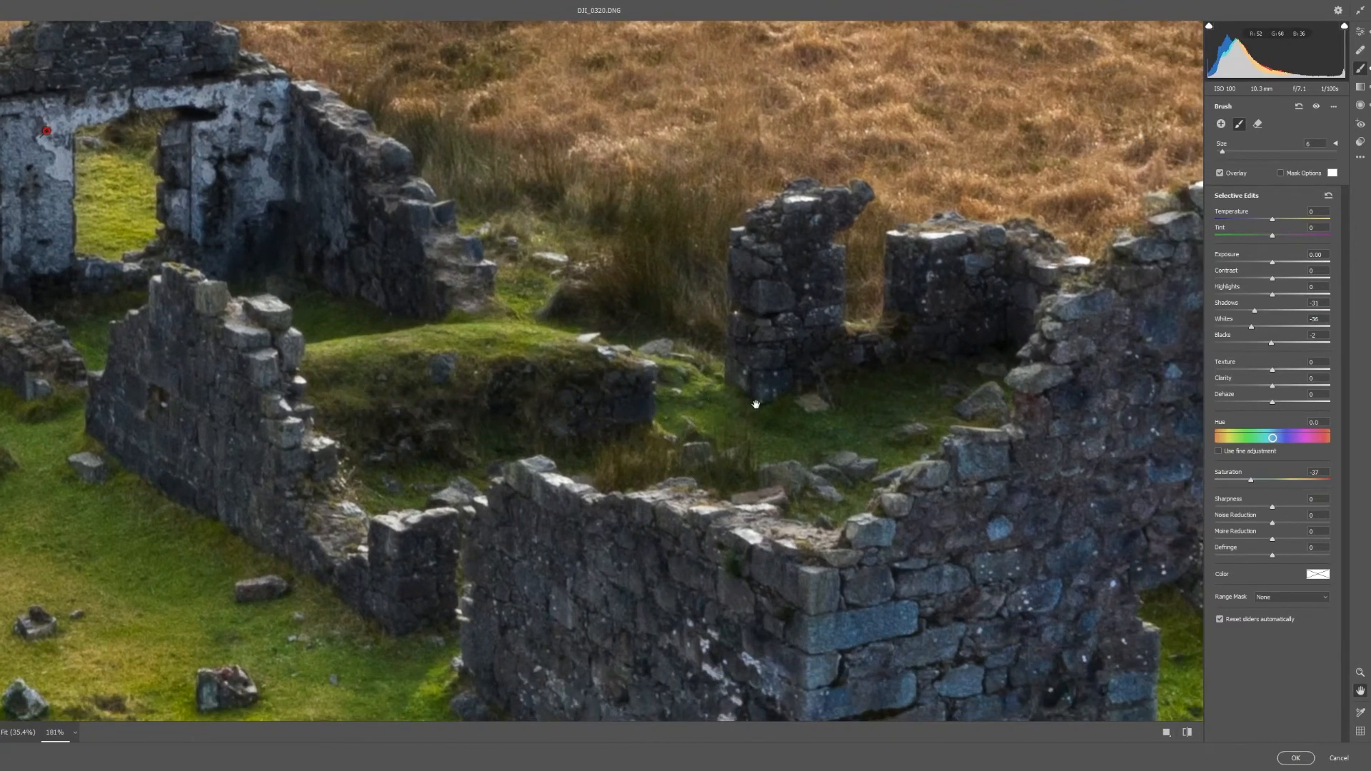
Shrink the brush to size 3 and paint the same adjustment onto the stones just inside the front doorway.
drag(821, 410, 673, 392)
mouse_move(761, 474)
mouse_down()
mouse_move(654, 340)
mouse_move(529, 298)
mouse_up()
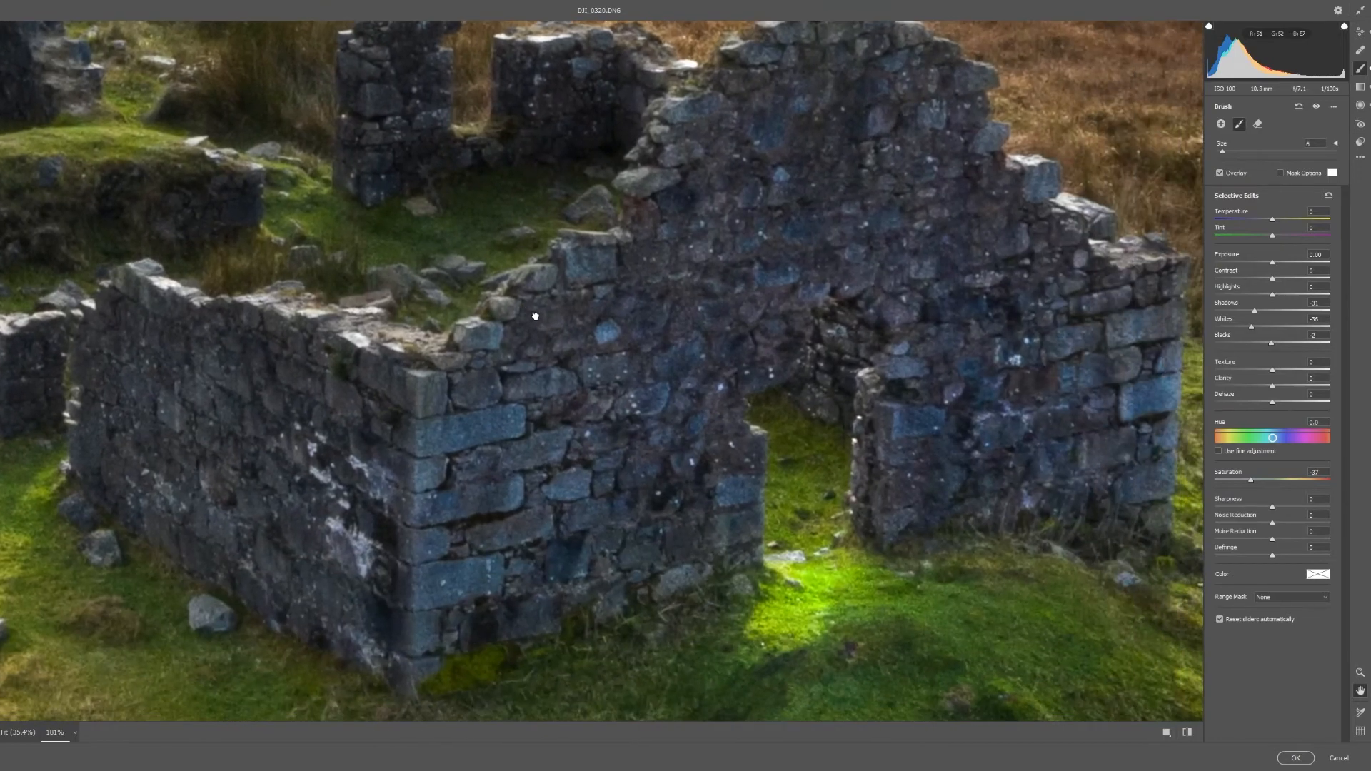
key(bracketleft)
key(bracketleft)
key(bracketleft)
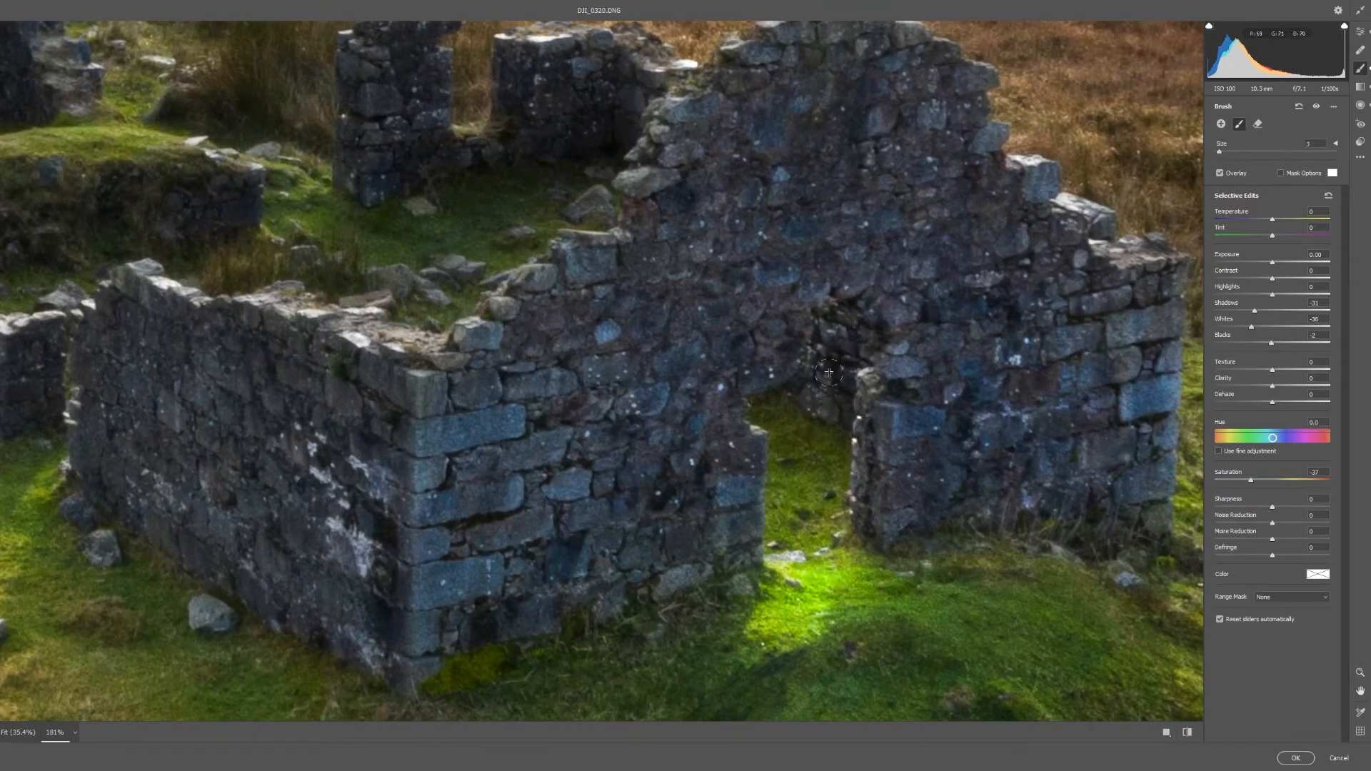
mouse_move(860, 354)
mouse_down()
mouse_move(829, 333)
mouse_move(815, 368)
mouse_move(831, 391)
mouse_move(852, 344)
mouse_up()
Enlarge the brush to size 10 and paint the adjustment over the tall front gable wall to remove its blue cast.
key(])
key(])
key(])
key(])
key(])
key(])
key(])
key(space)
drag(612, 342, 535, 254)
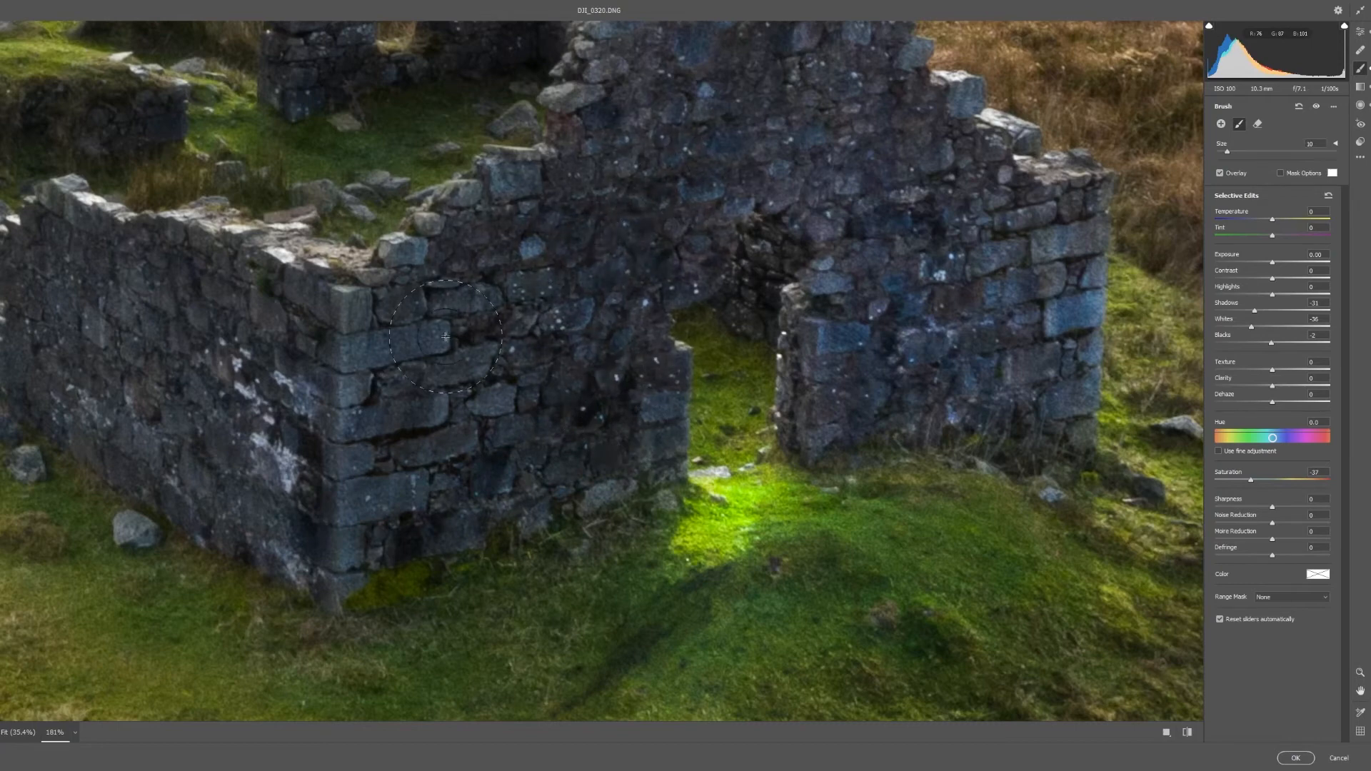
key(space)
drag(610, 337, 456, 536)
mouse_move(623, 282)
mouse_down()
mouse_move(513, 315)
mouse_move(620, 357)
mouse_move(707, 257)
mouse_move(729, 386)
mouse_move(696, 562)
mouse_move(853, 557)
mouse_move(906, 607)
mouse_move(893, 429)
mouse_move(777, 417)
mouse_move(888, 612)
mouse_move(793, 464)
mouse_move(562, 278)
mouse_up()
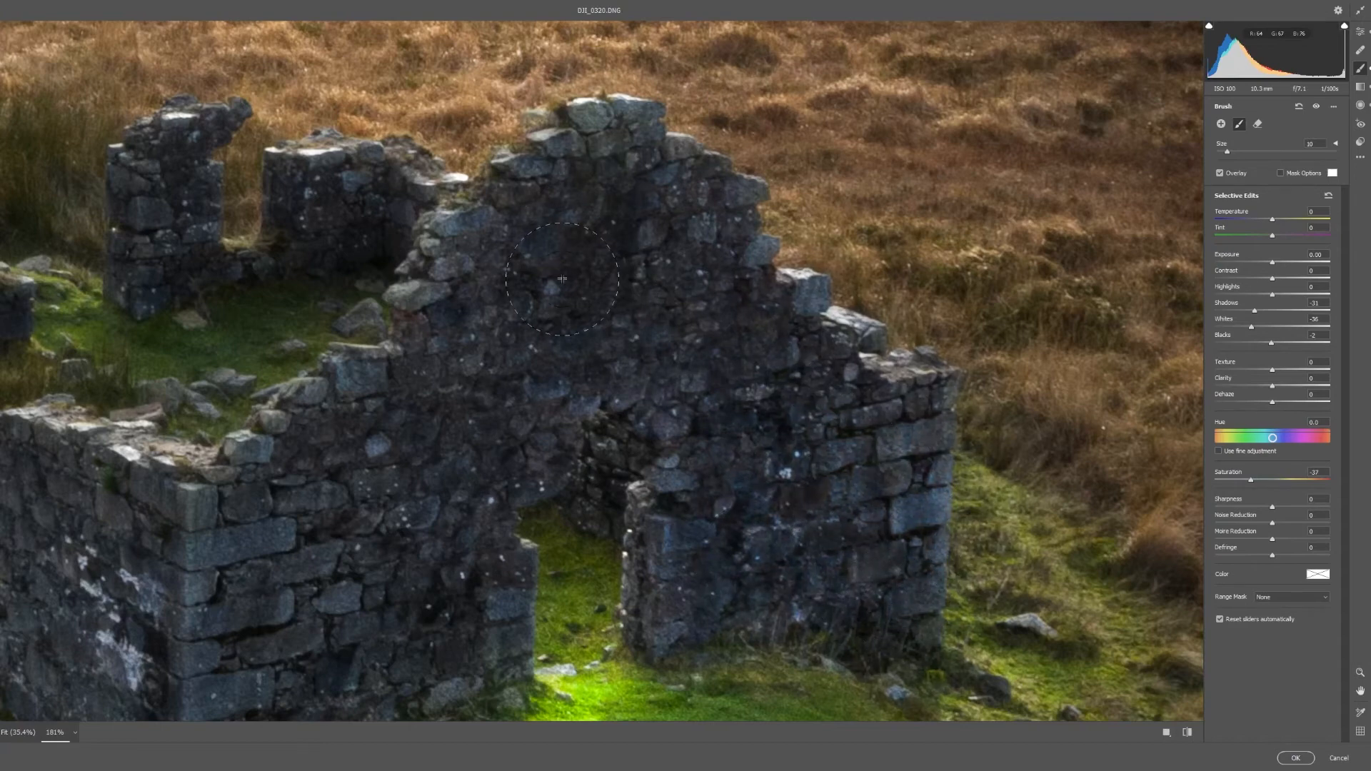
Paint the adjustment over the long front side wall and the adjoining low wall.
mouse_move(310, 537)
mouse_down()
mouse_move(532, 327)
mouse_move(650, 341)
mouse_up()
mouse_move(412, 370)
mouse_down()
mouse_move(324, 335)
mouse_move(488, 509)
mouse_up()
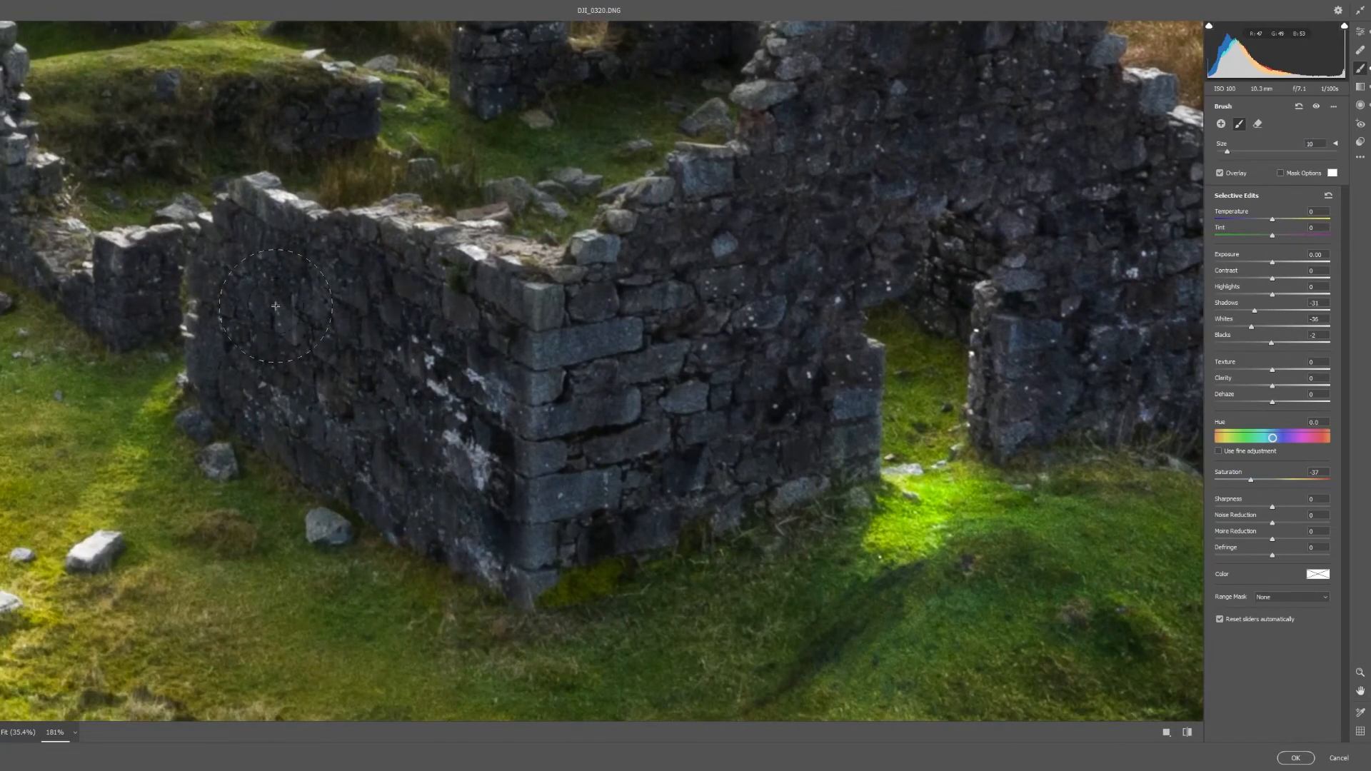
drag(298, 287, 887, 522)
mouse_move(519, 358)
mouse_down()
mouse_move(507, 279)
mouse_move(485, 372)
mouse_move(558, 432)
mouse_move(489, 327)
mouse_up()
Brush the rear building's outer side wall at size 7, set the brush adjustment's Highlights to about -21 and leave the brush.
key([)
key([)
key([)
mouse_move(242, 114)
mouse_down()
mouse_move(238, 193)
mouse_move(328, 291)
mouse_up()
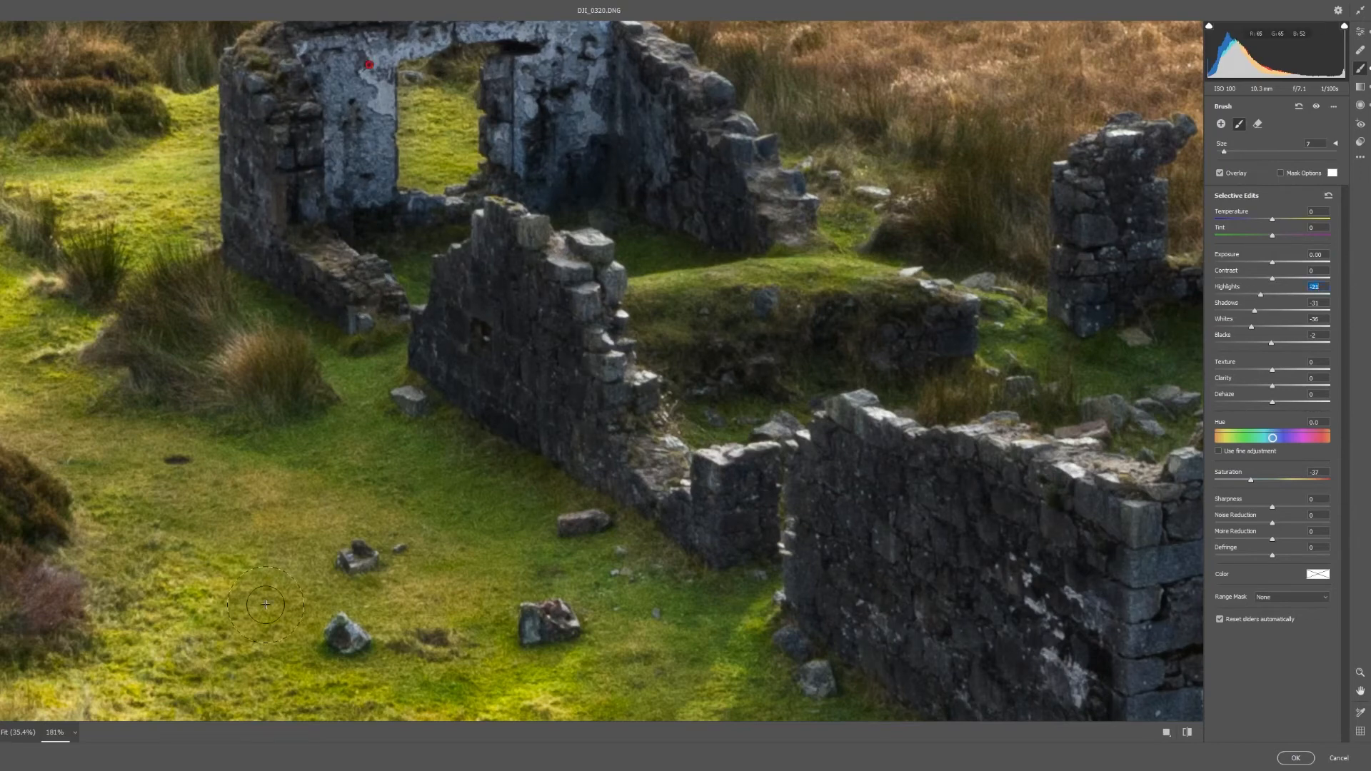
click(75, 733)
click(129, 697)
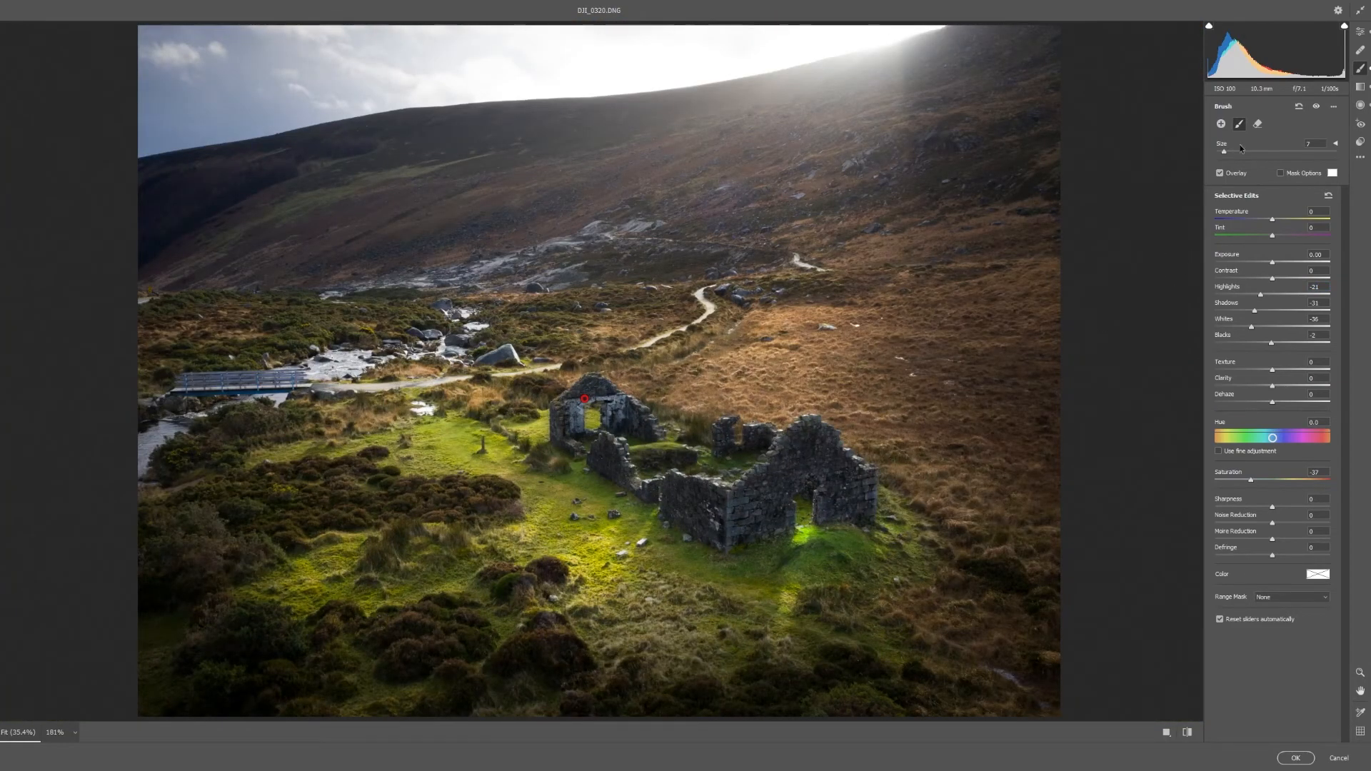
click(1358, 33)
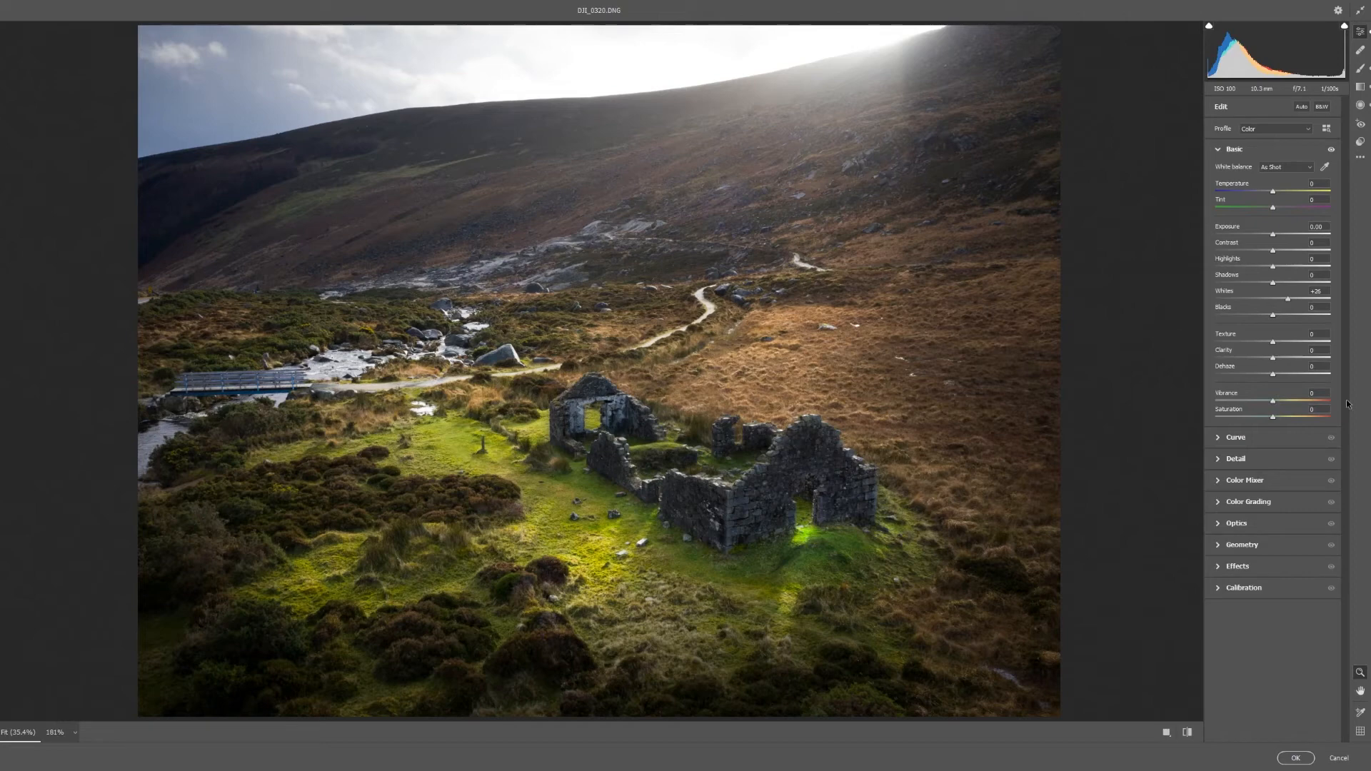
Raise the Luminance of the Yellows to about +16 and of the Greens to about +33 in the Color Mixer.
click(1221, 485)
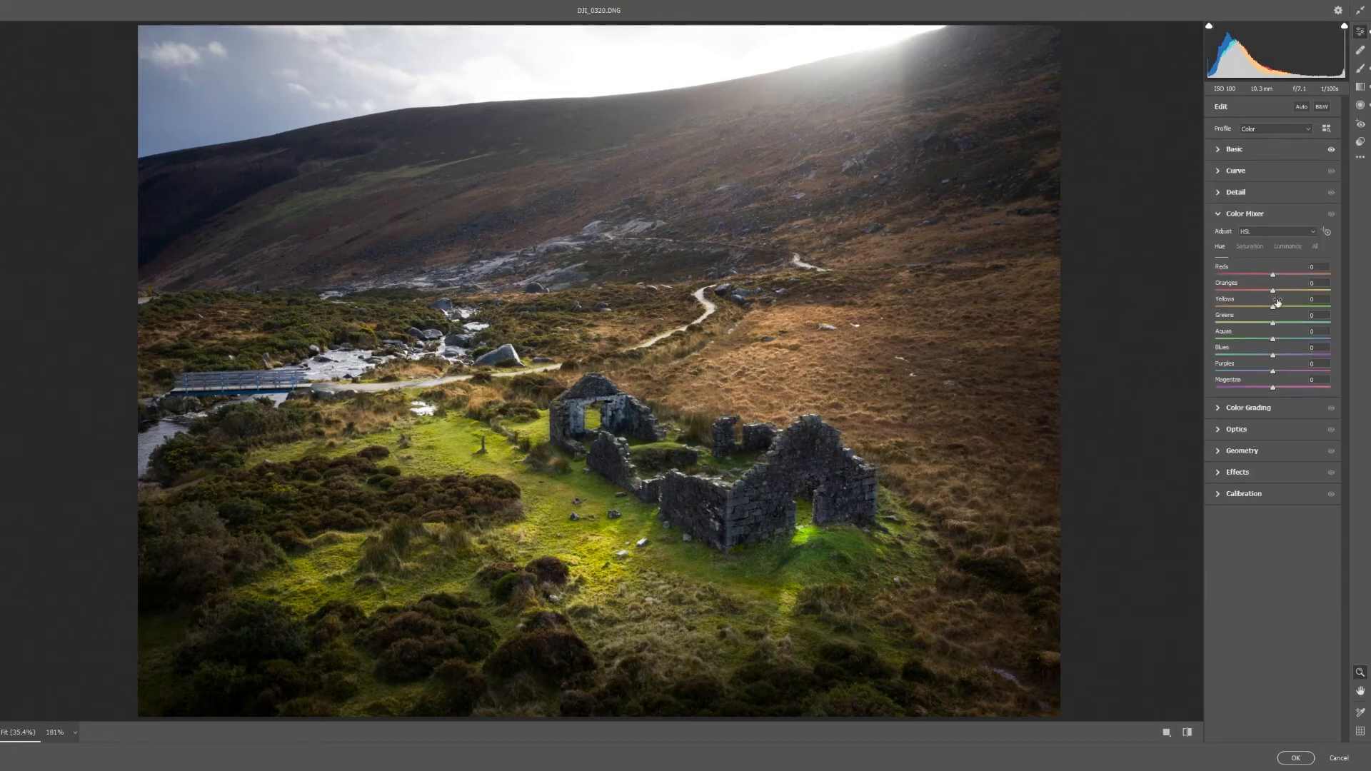
click(1286, 247)
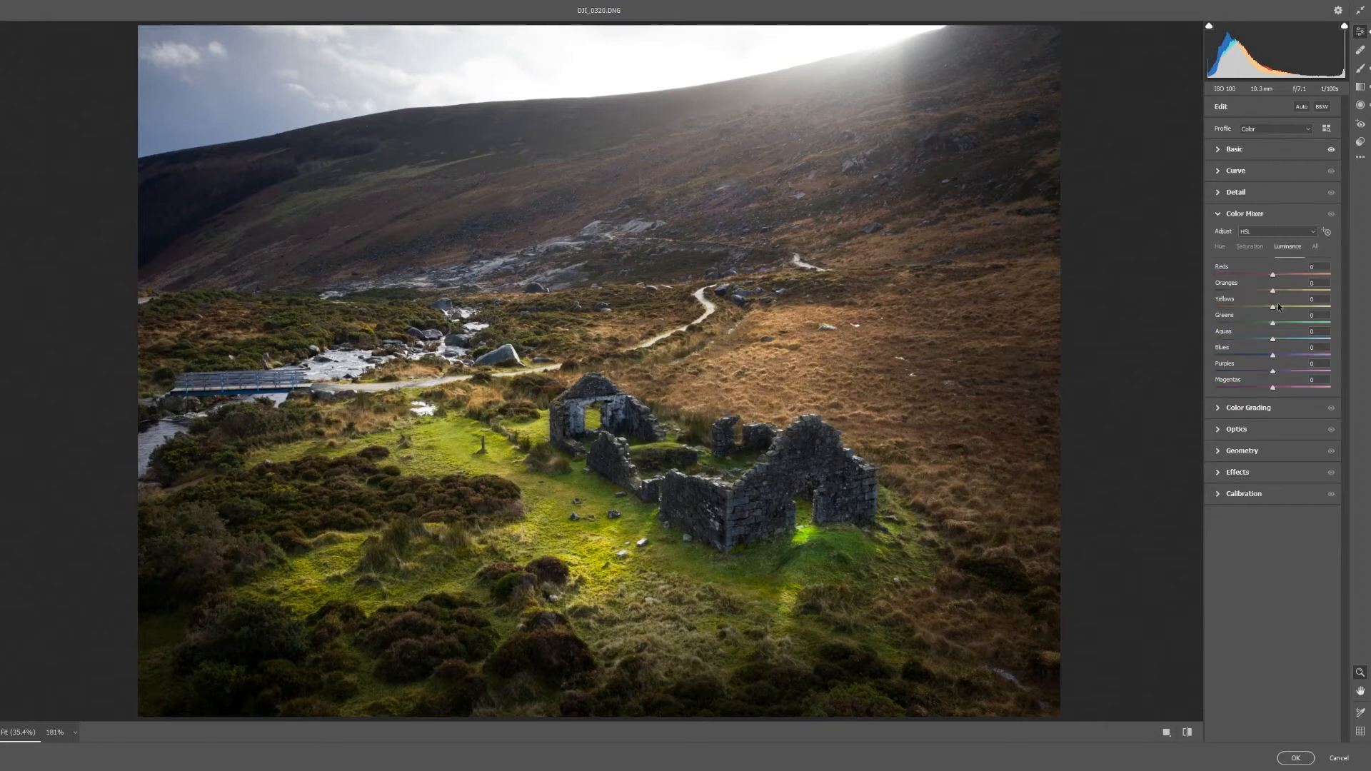
drag(1275, 309, 1293, 326)
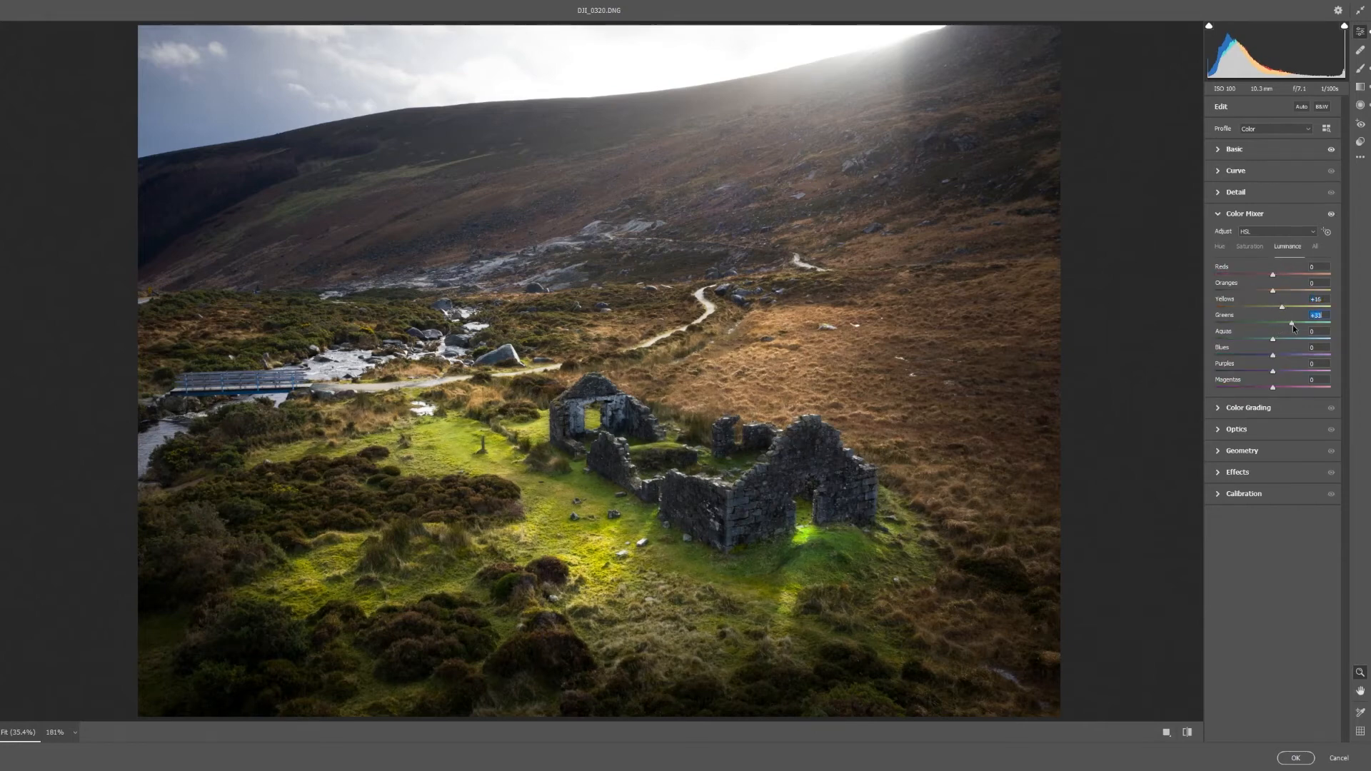
drag(1271, 354, 1273, 357)
Set Vibrance to about +10, fine-tune the Temperature and apply the Camera Raw filter.
click(1220, 150)
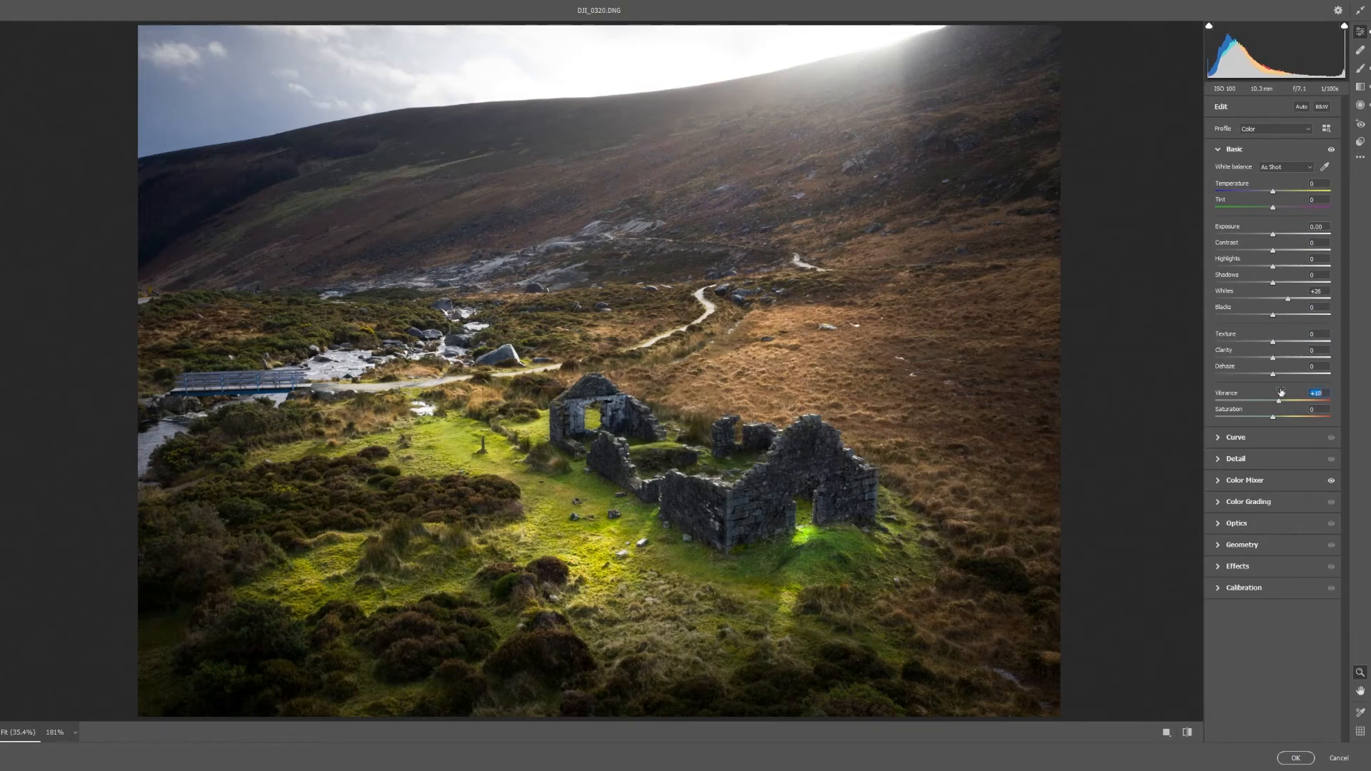
drag(1274, 190, 1276, 192)
click(1293, 760)
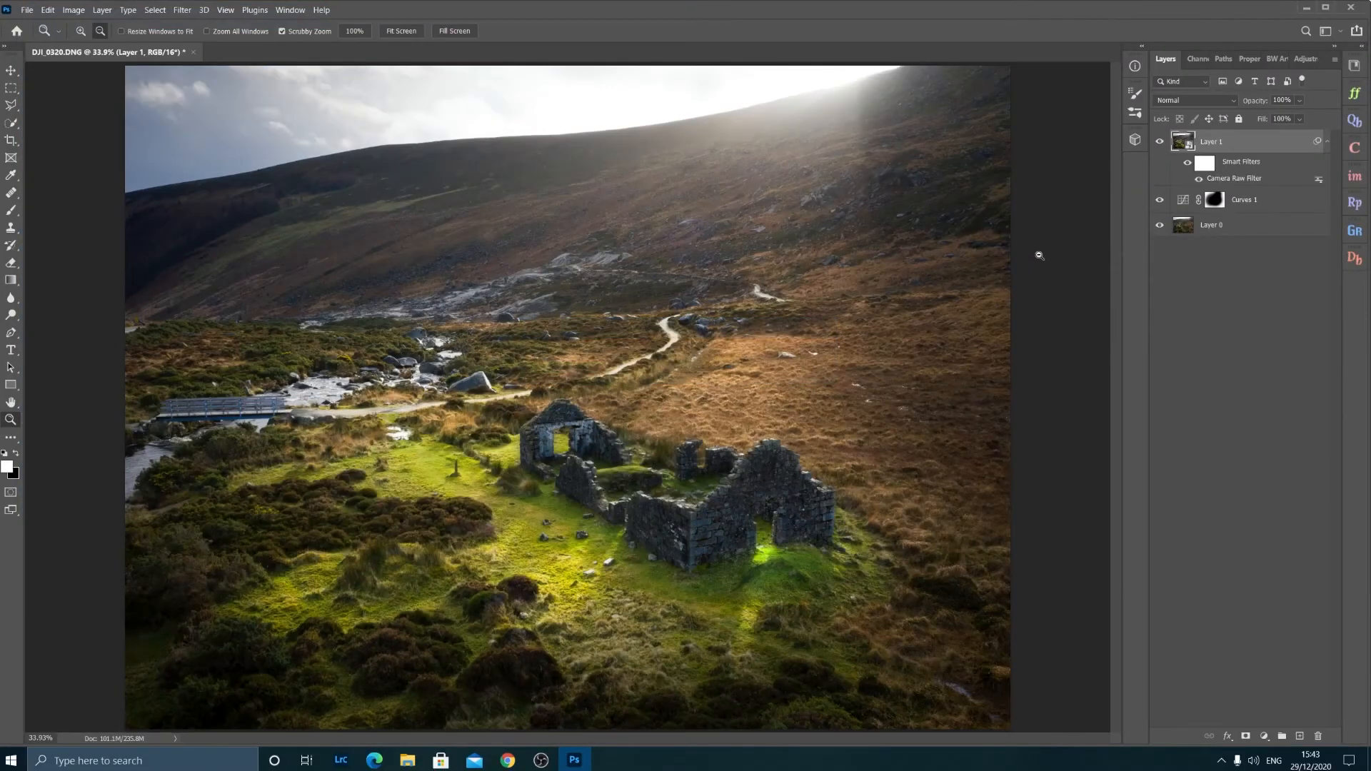
Compare the edit with the original by hiding Layer 1 and the Curves 1 layer, and show both again.
click(1160, 142)
click(1162, 200)
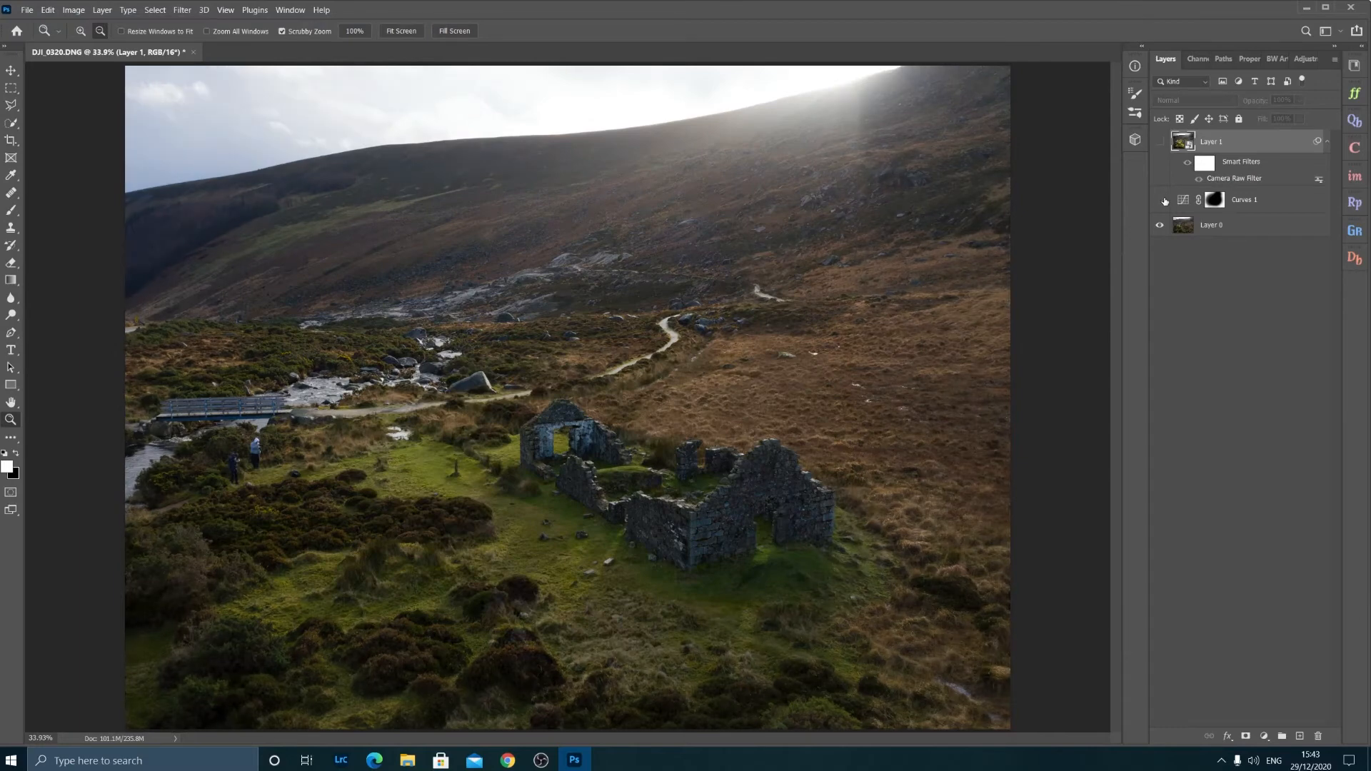
click(1161, 202)
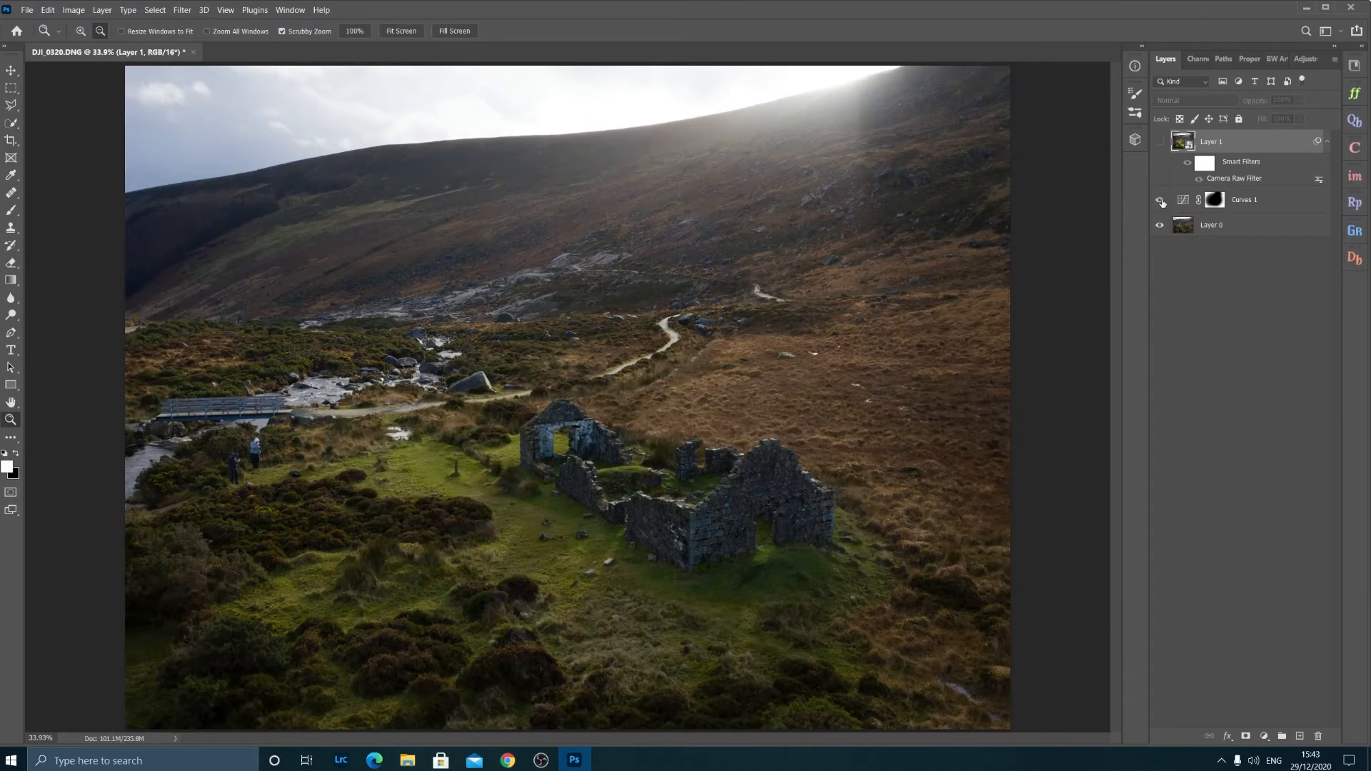
click(1159, 143)
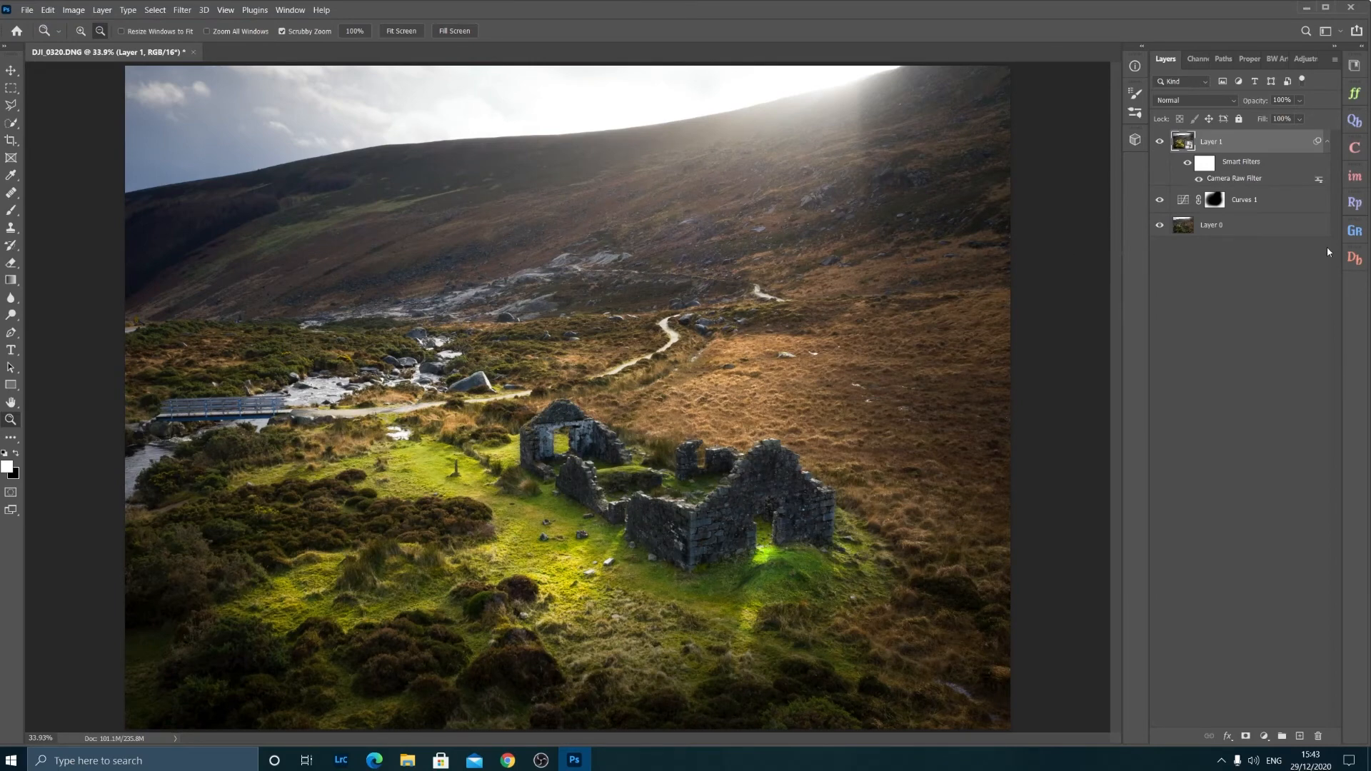
click(184, 10)
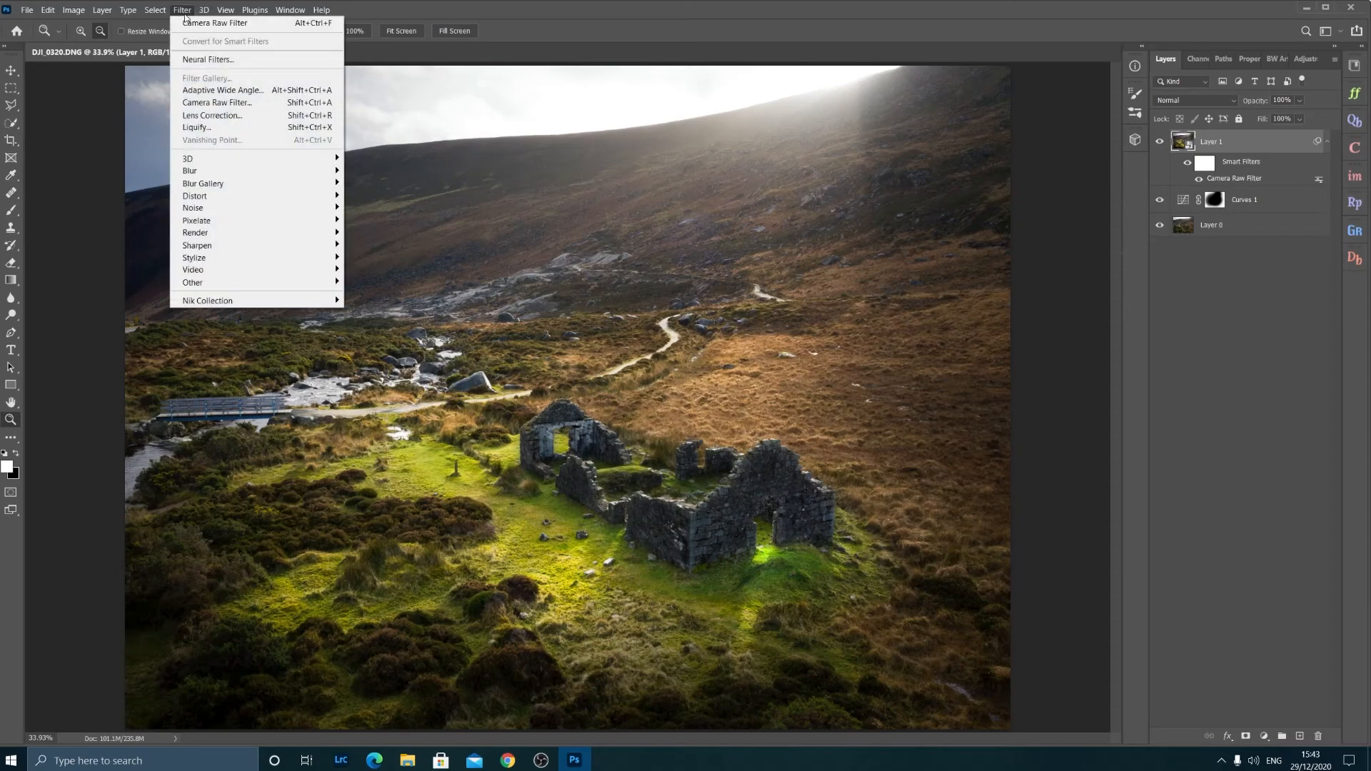
mouse_move(275, 172)
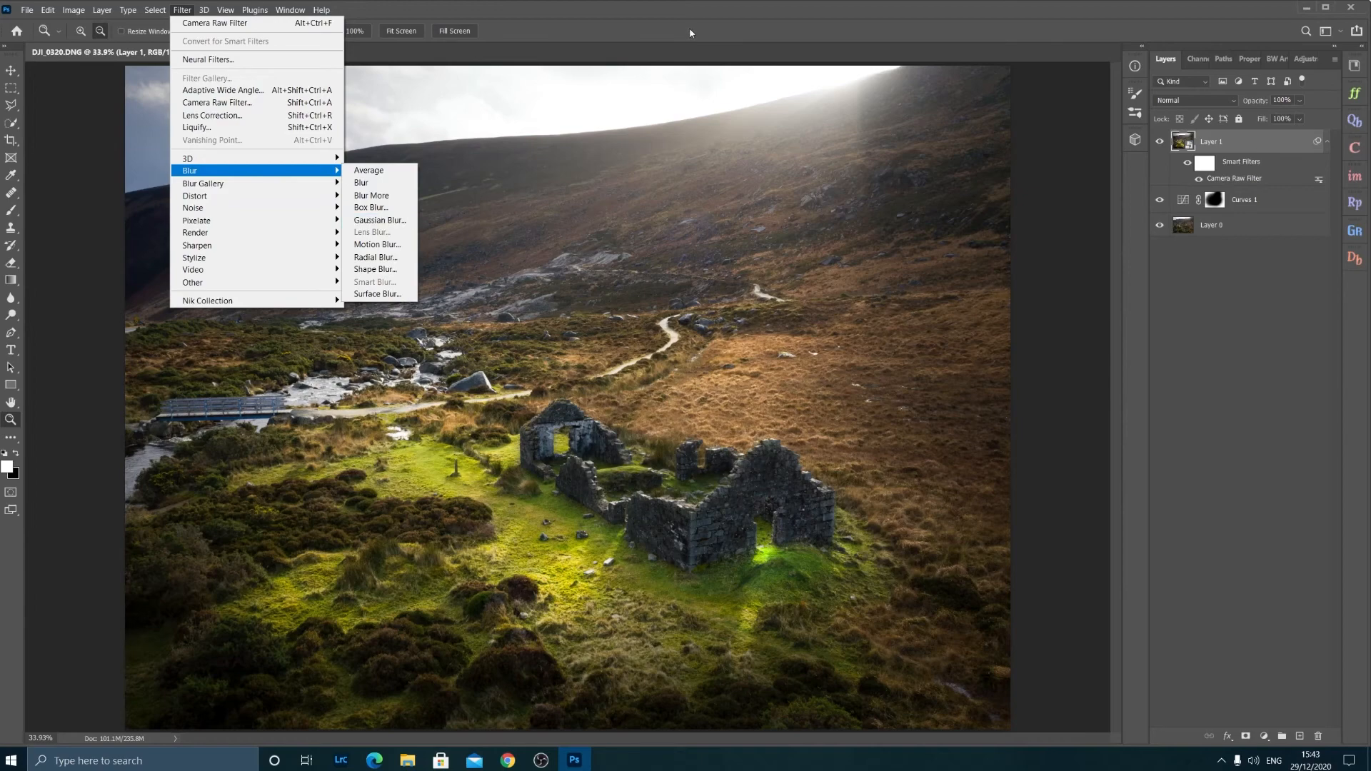
click(709, 52)
Add an Orton Effect layer from the Dodge & Burn extension with a Gaussian Blur radius of 47.2 pixels.
click(1355, 259)
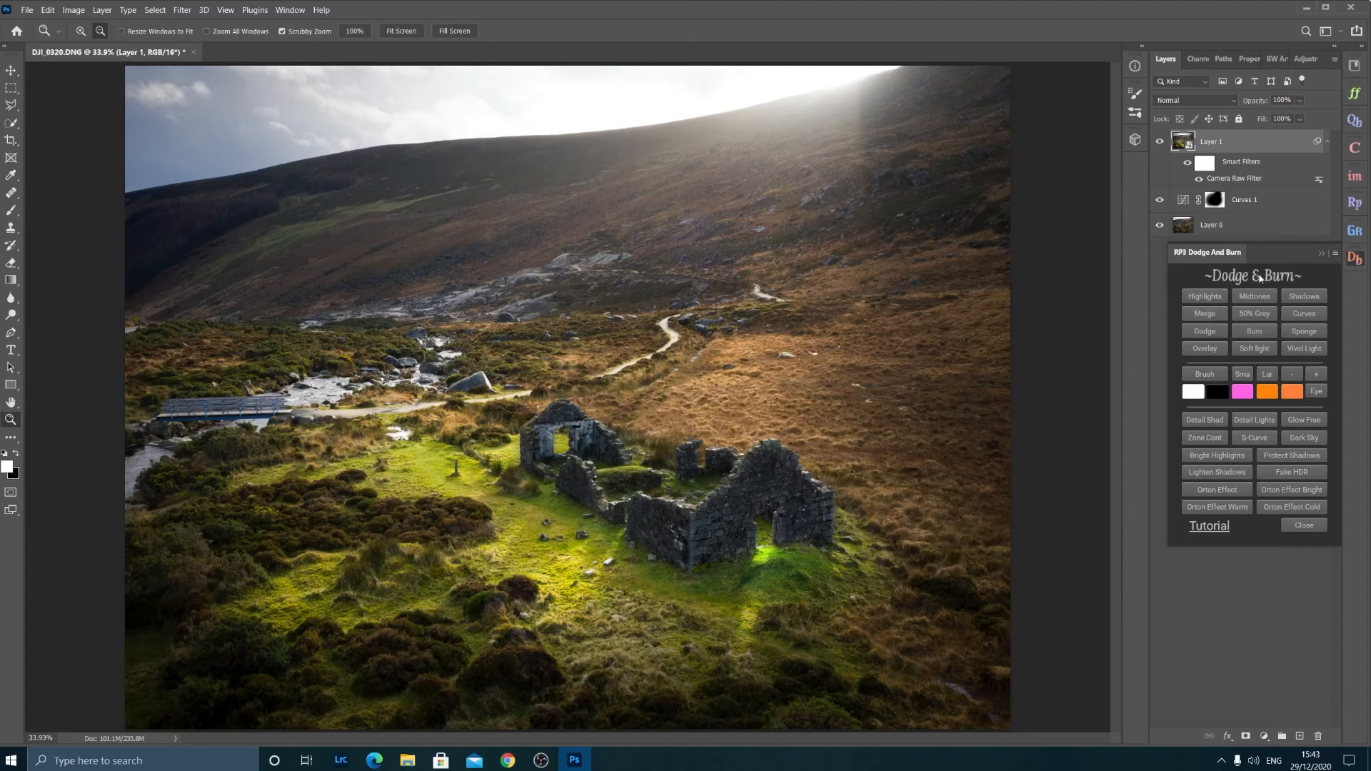
click(1198, 491)
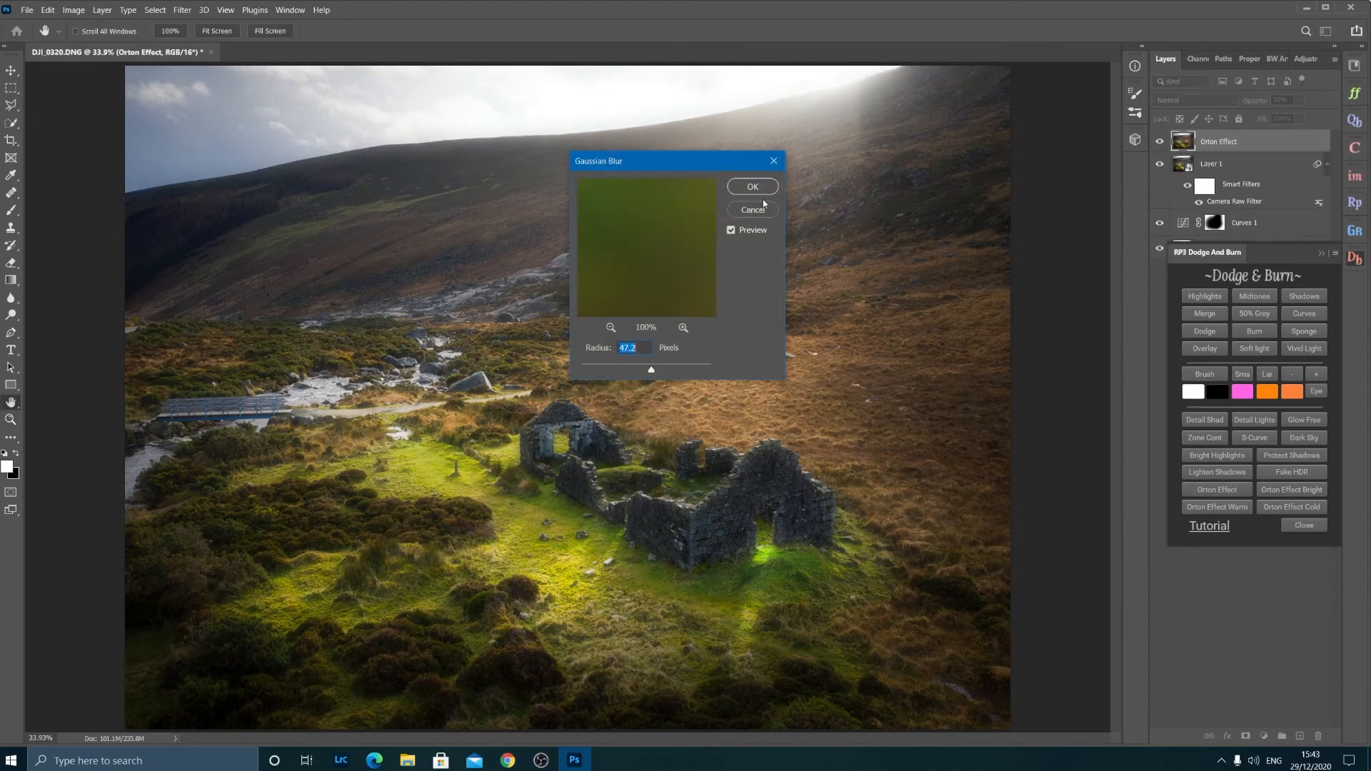
click(754, 188)
click(1250, 127)
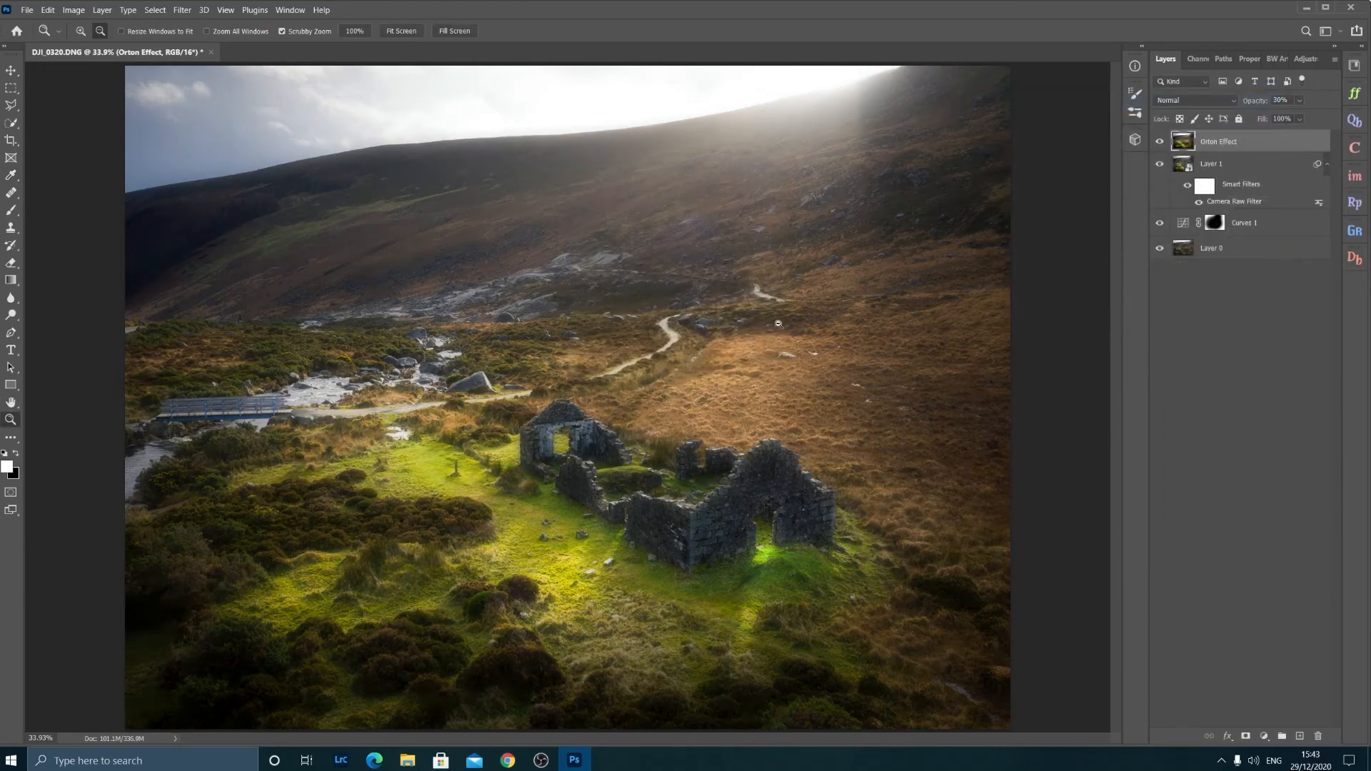
Set the Orton Effect layer's opacity to 25% and compare the photo with and without it.
drag(1257, 105, 1256, 105)
click(1160, 141)
click(1159, 141)
click(1159, 141)
click(1160, 141)
Add a layer mask to the Orton Effect layer and paint black at 39% brush opacity over the ruin and surrounding grass.
click(1246, 735)
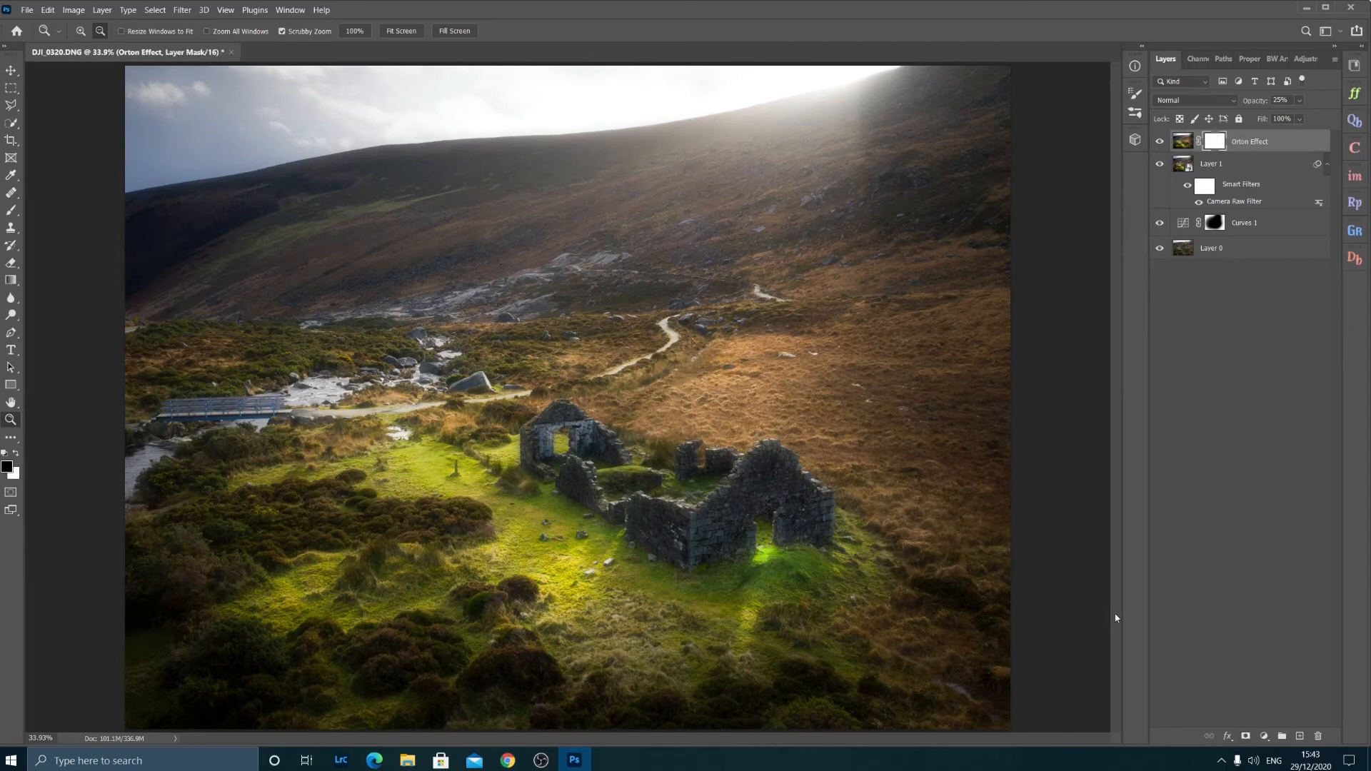
key(b)
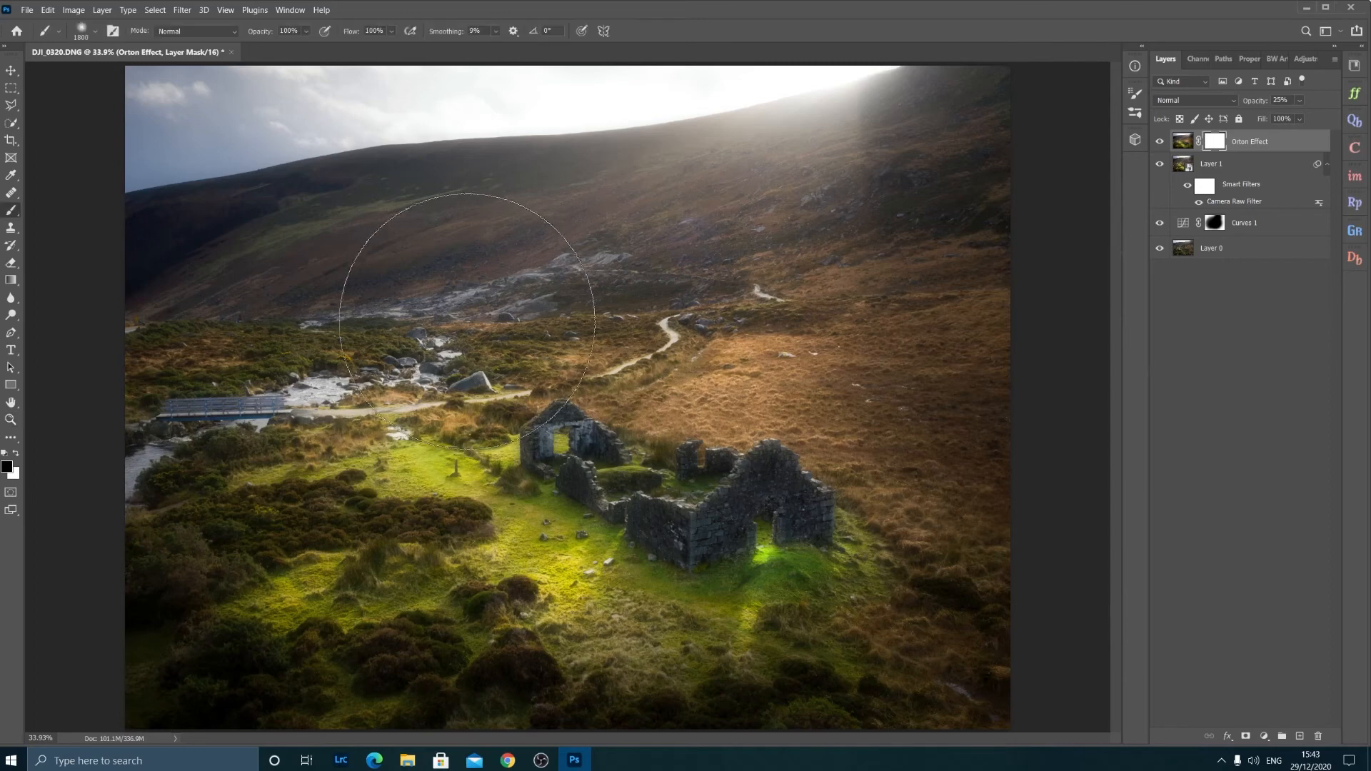
drag(253, 34, 217, 45)
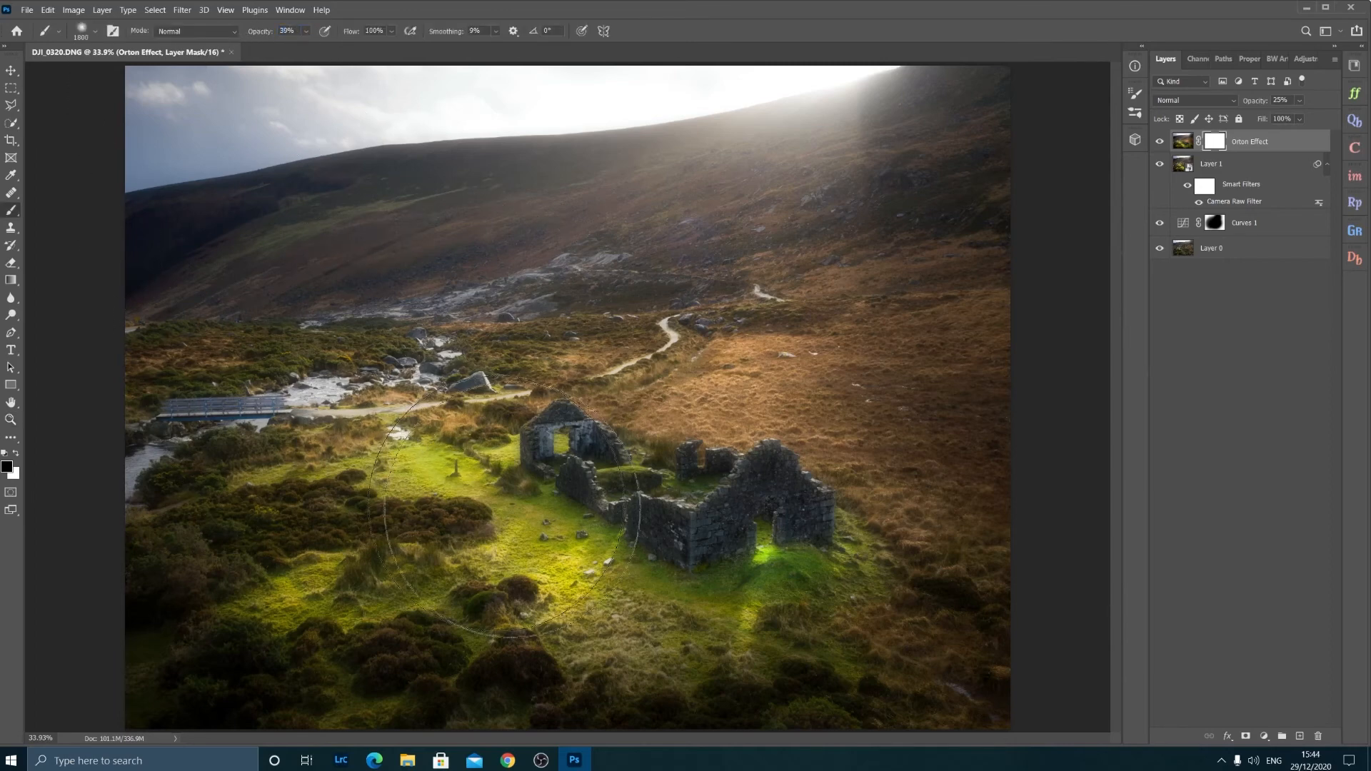
click(653, 483)
mouse_move(564, 467)
mouse_down()
mouse_move(476, 467)
mouse_move(433, 498)
mouse_move(641, 527)
mouse_move(727, 494)
mouse_move(578, 448)
mouse_move(456, 464)
mouse_up()
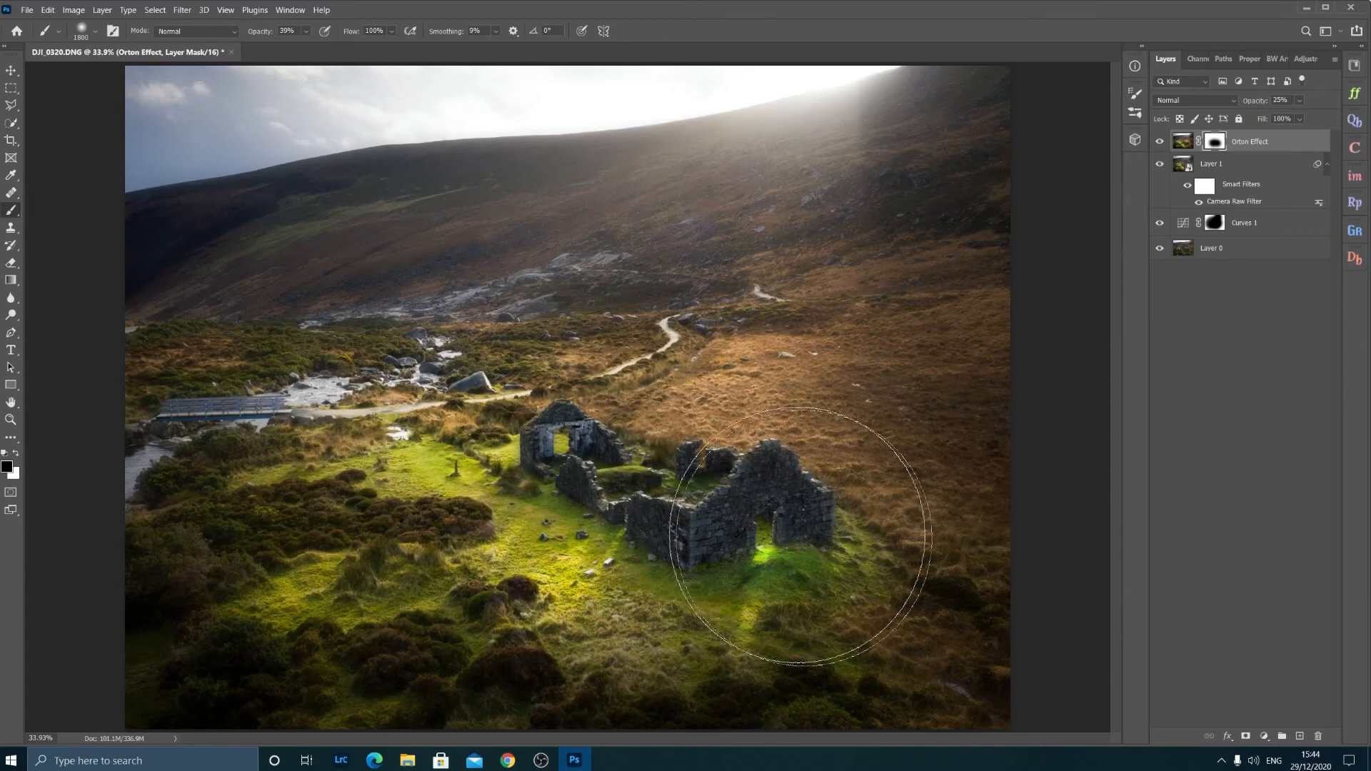
Paint white at 12% brush opacity on the Orton Effect mask over the ruin and the grass in front of it.
click(17, 456)
drag(259, 35, 240, 38)
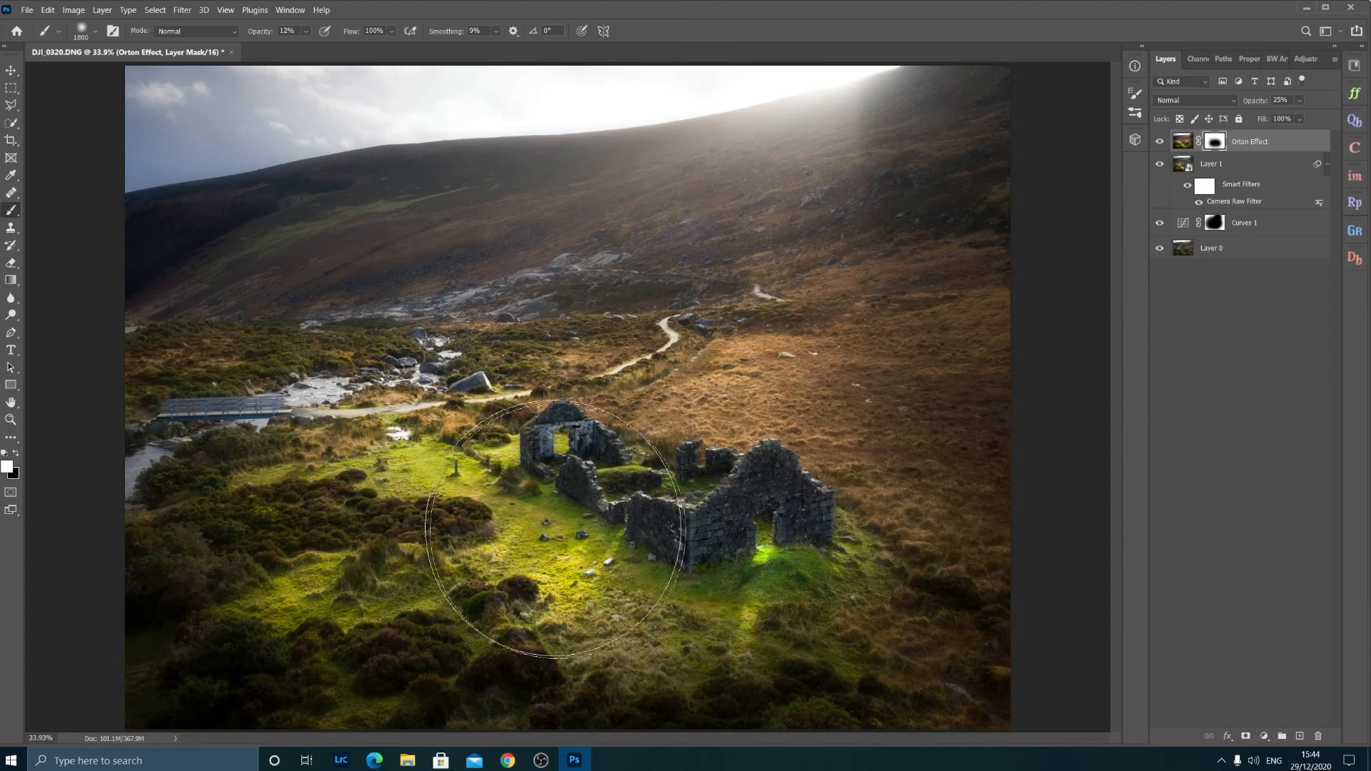
mouse_move(564, 496)
mouse_down()
mouse_move(532, 500)
mouse_move(581, 503)
mouse_up()
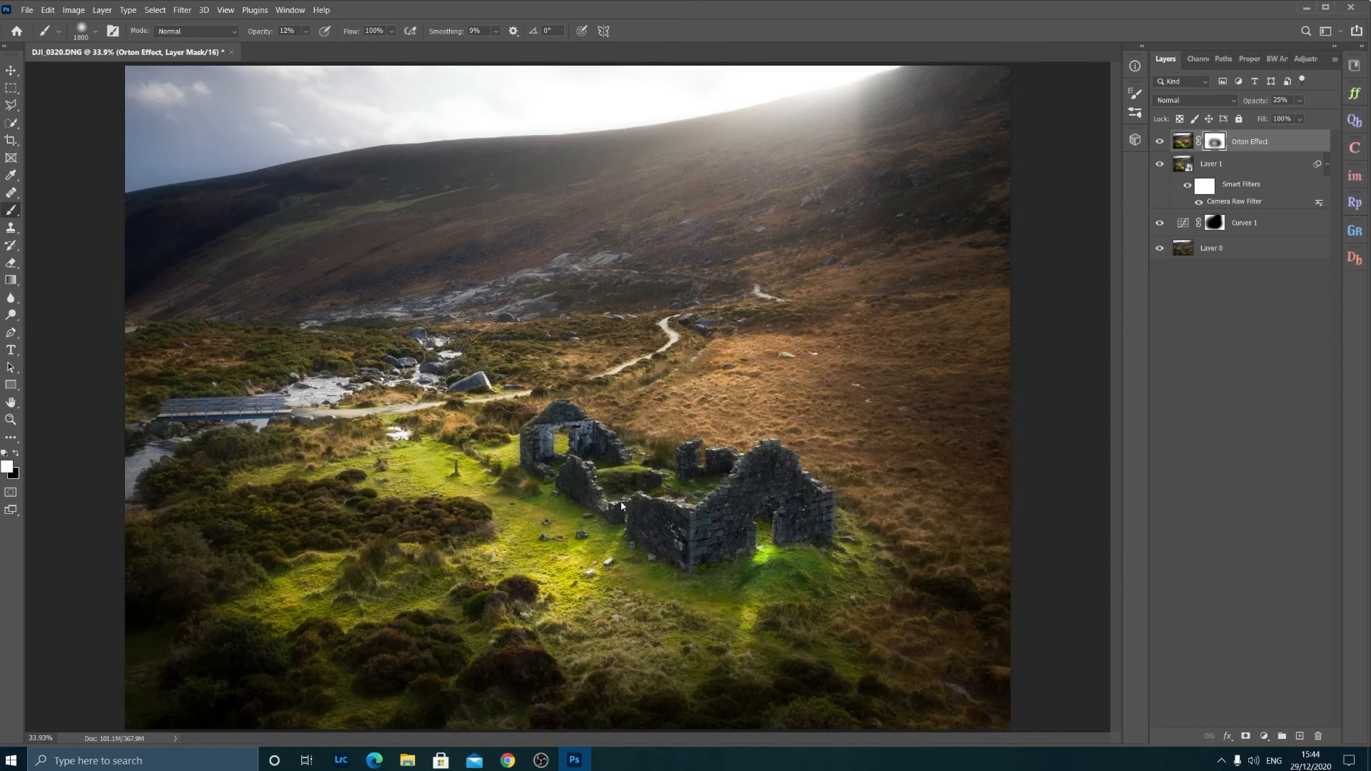
Compare the photo with and without the Orton Effect layer and set the layer's opacity to 20%.
click(1161, 142)
click(1161, 142)
click(1160, 142)
click(1159, 142)
drag(1265, 100, 1249, 101)
click(1160, 142)
click(1159, 143)
Switch the paint colour to black and reduce the soft brush to 1000 px for the Orton Effect mask.
click(17, 450)
key(bracketleft)
key(bracketleft)
key(bracketleft)
key(bracketleft)
key(bracketleft)
key(bracketleft)
key(bracketleft)
key(bracketleft)
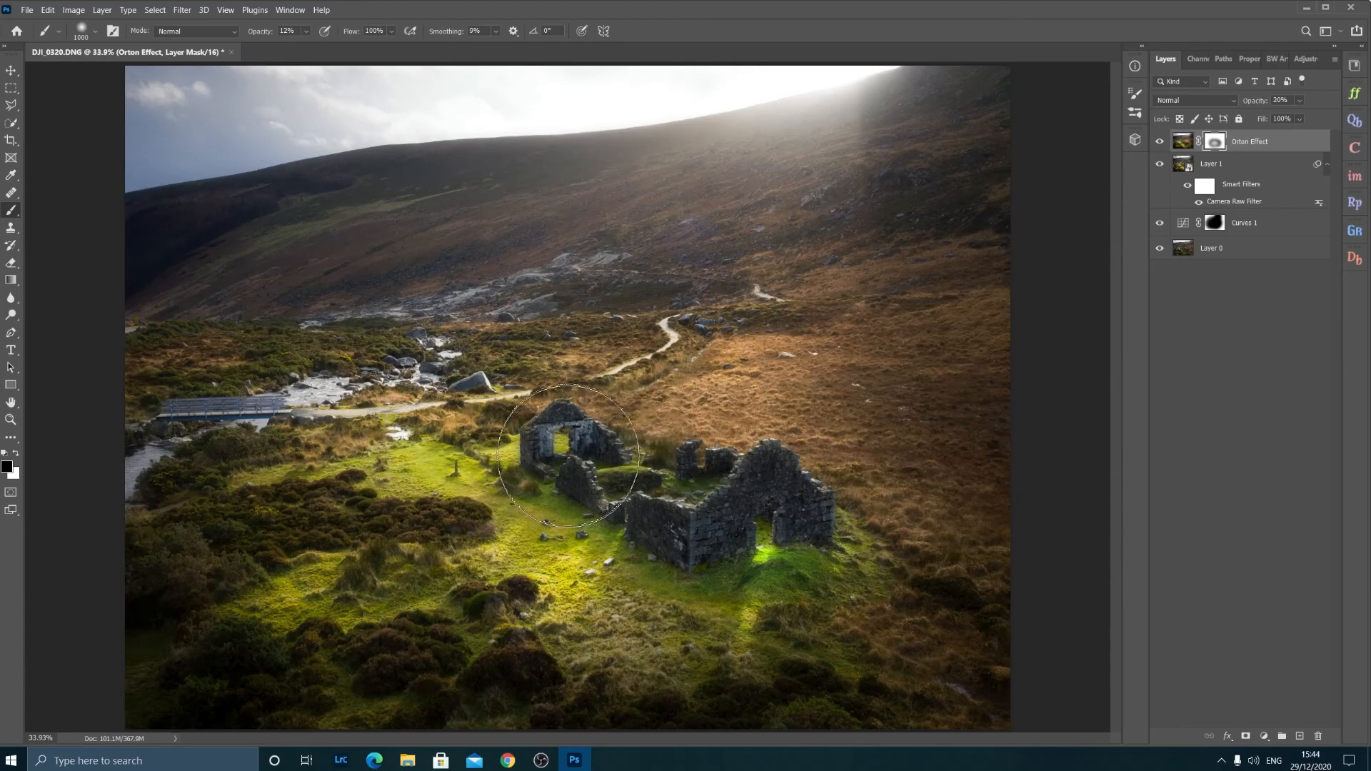
right_click(663, 495)
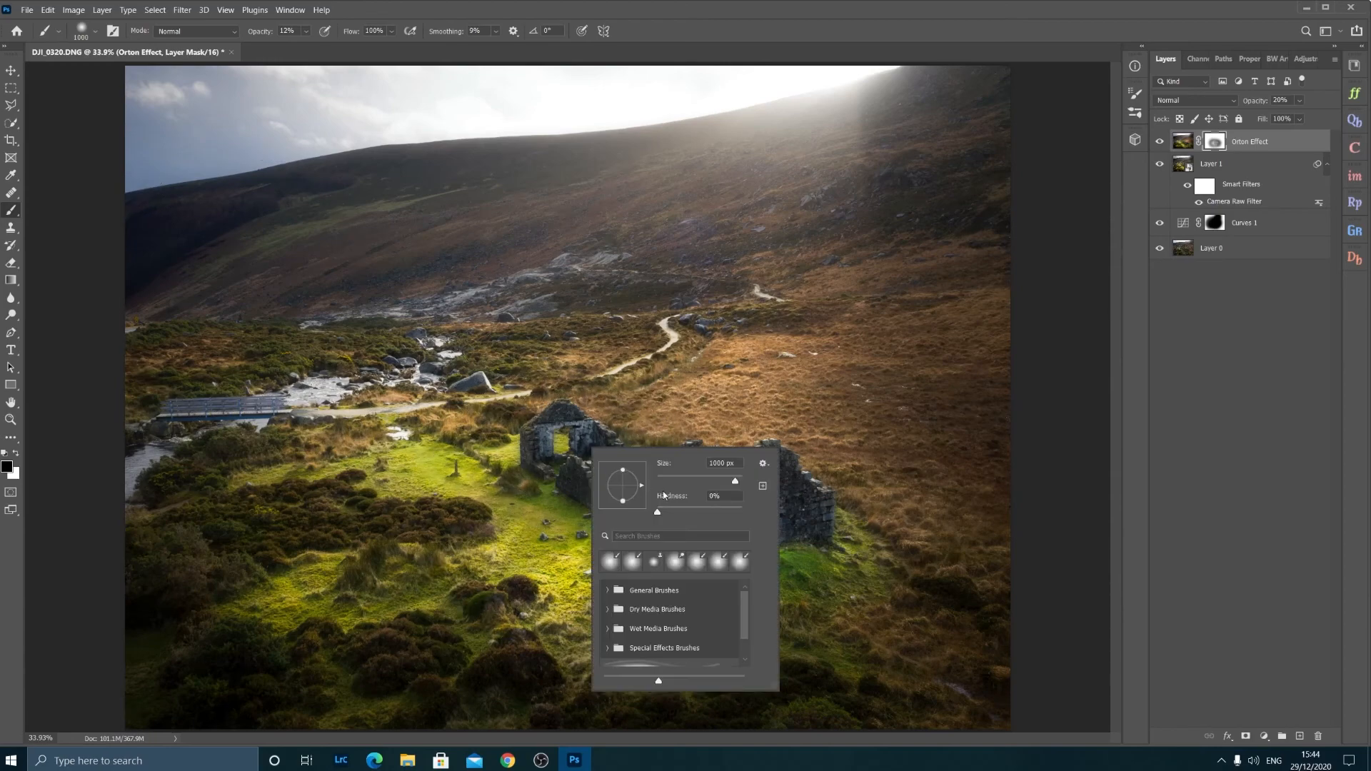
click(572, 456)
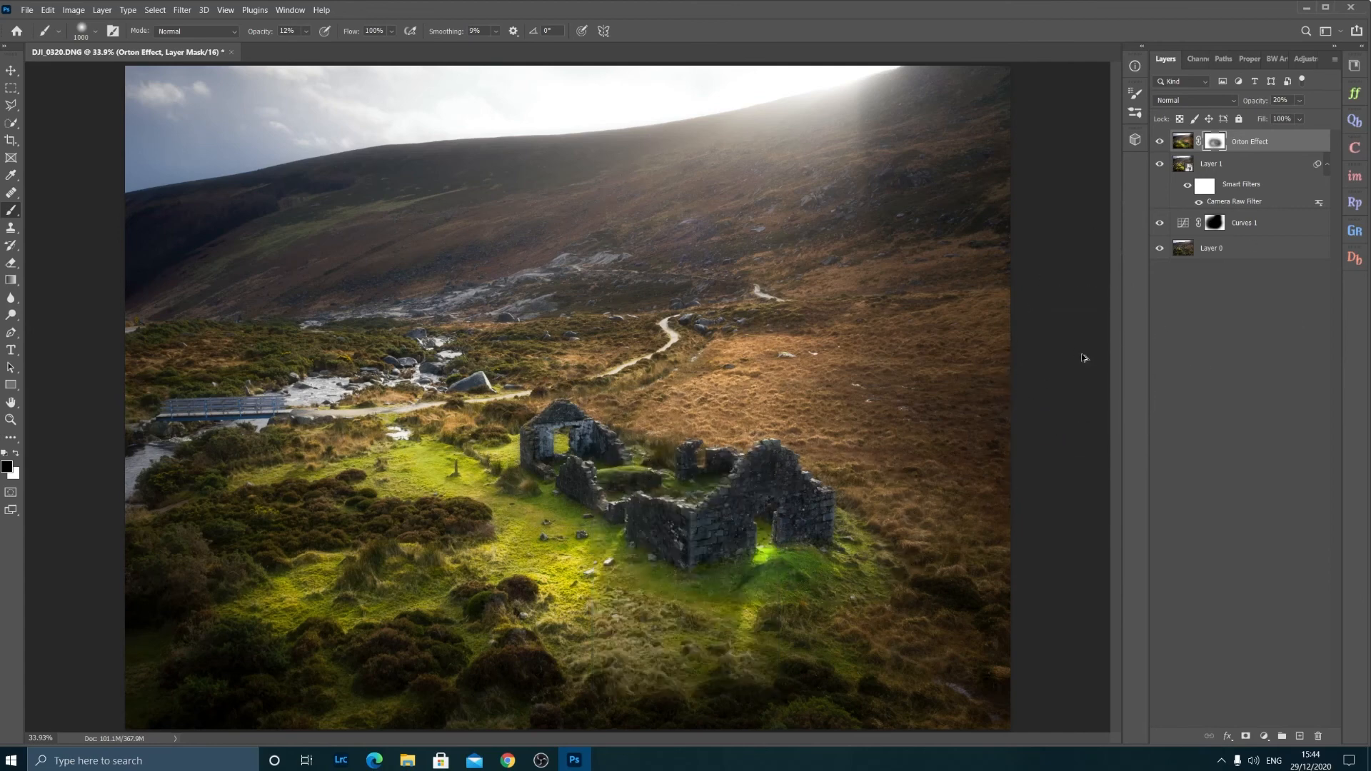
Stamp all visible layers into a new layer and add a Color Balance adjustment above it with slightly adjusted midtones.
key(ctrl+shift+alt+e)
key(x)
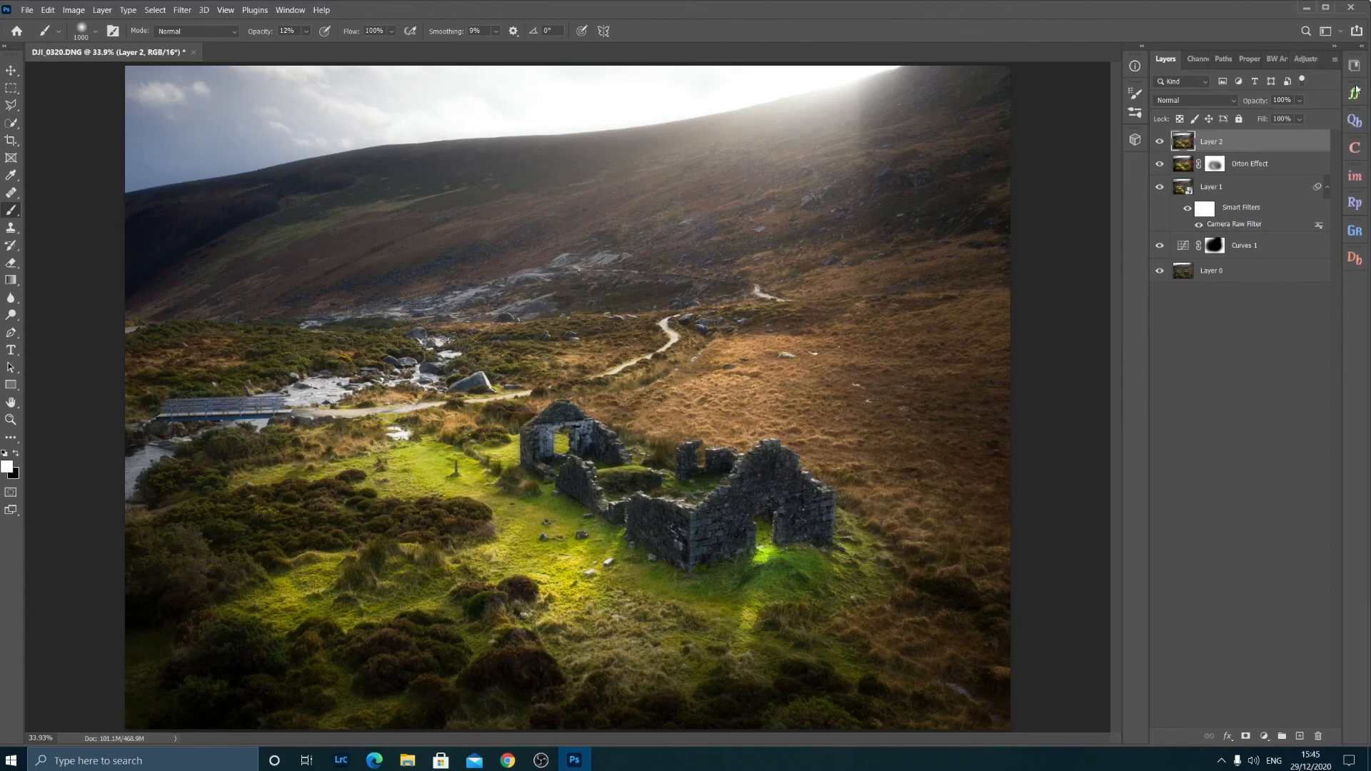
click(1303, 61)
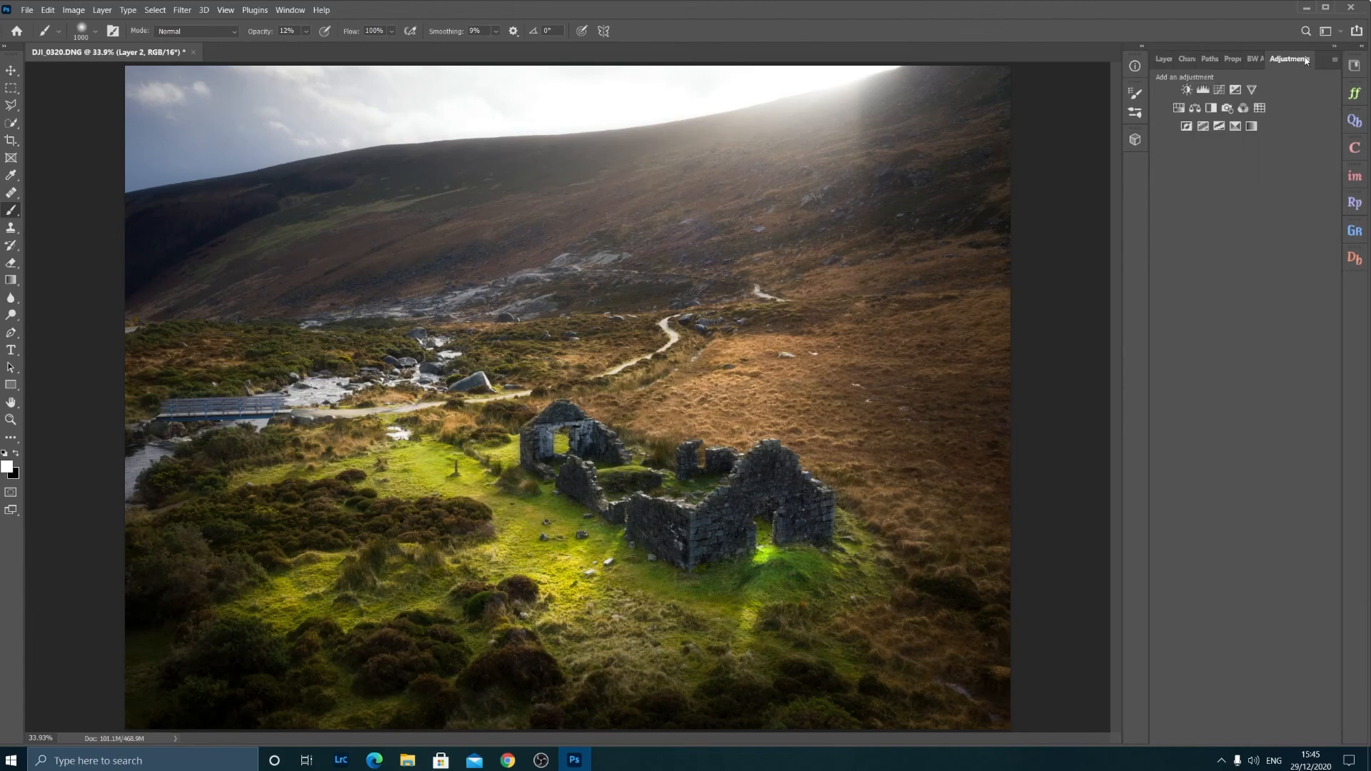
click(1197, 110)
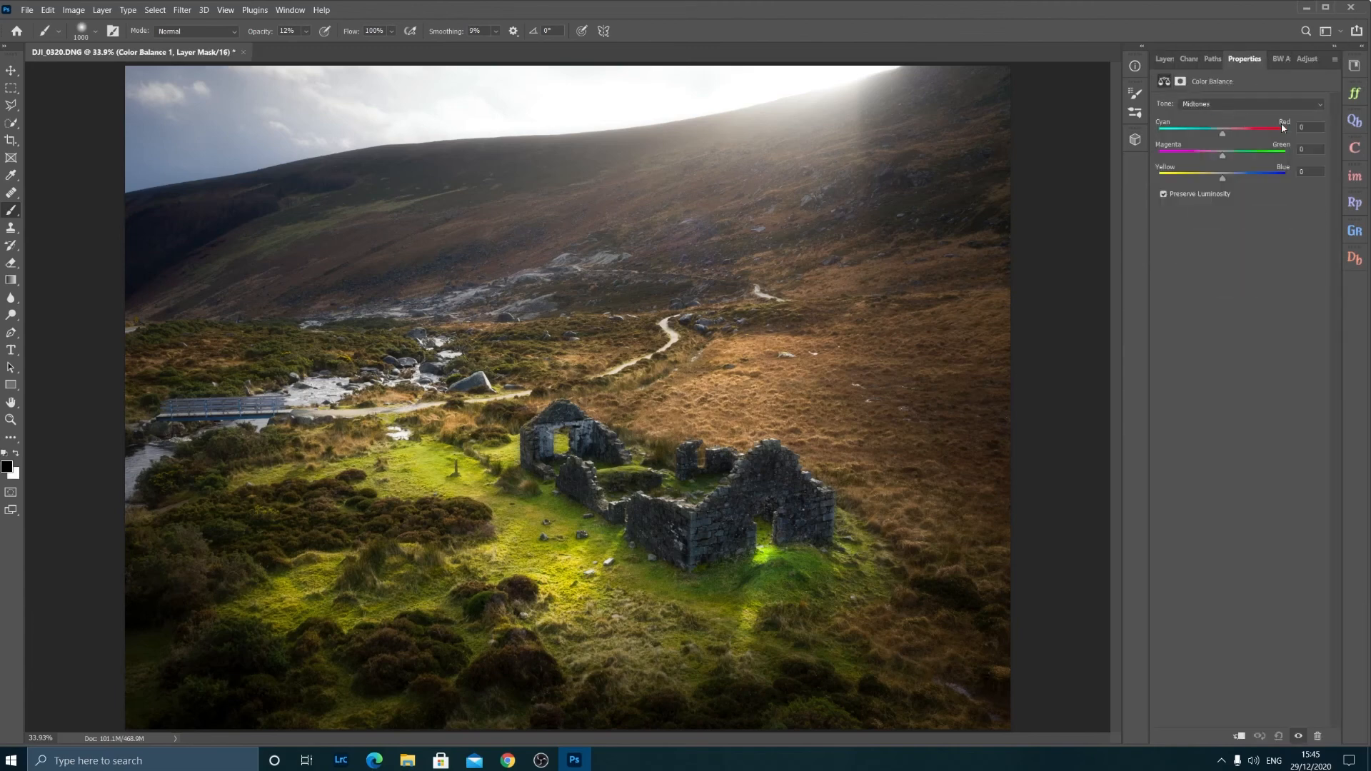
text(1)
Compare the photo with and without the Color Balance 1 layer by toggling its visibility, leaving it shown.
click(1165, 59)
click(1163, 143)
click(1162, 144)
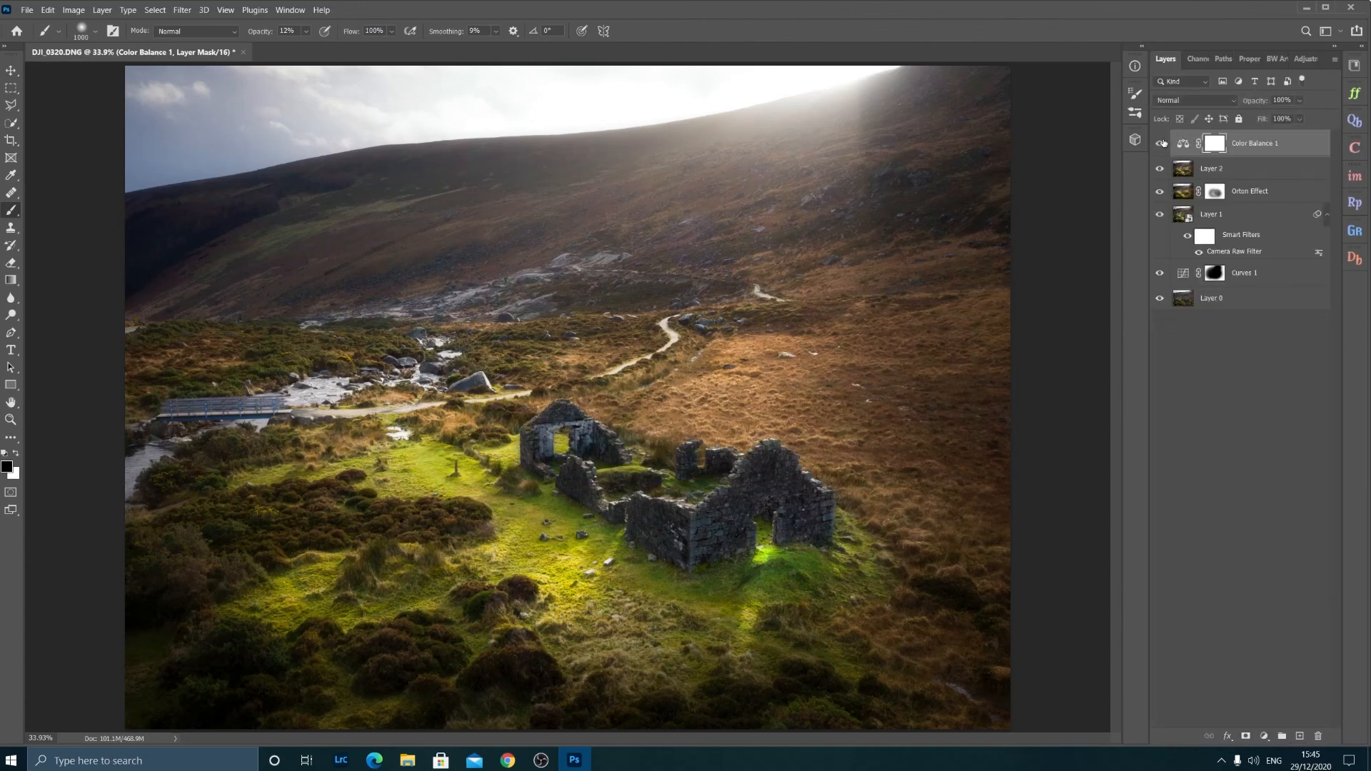
click(1158, 143)
click(1160, 146)
click(1159, 146)
click(1159, 146)
click(1159, 146)
click(1159, 145)
click(1159, 145)
click(1159, 146)
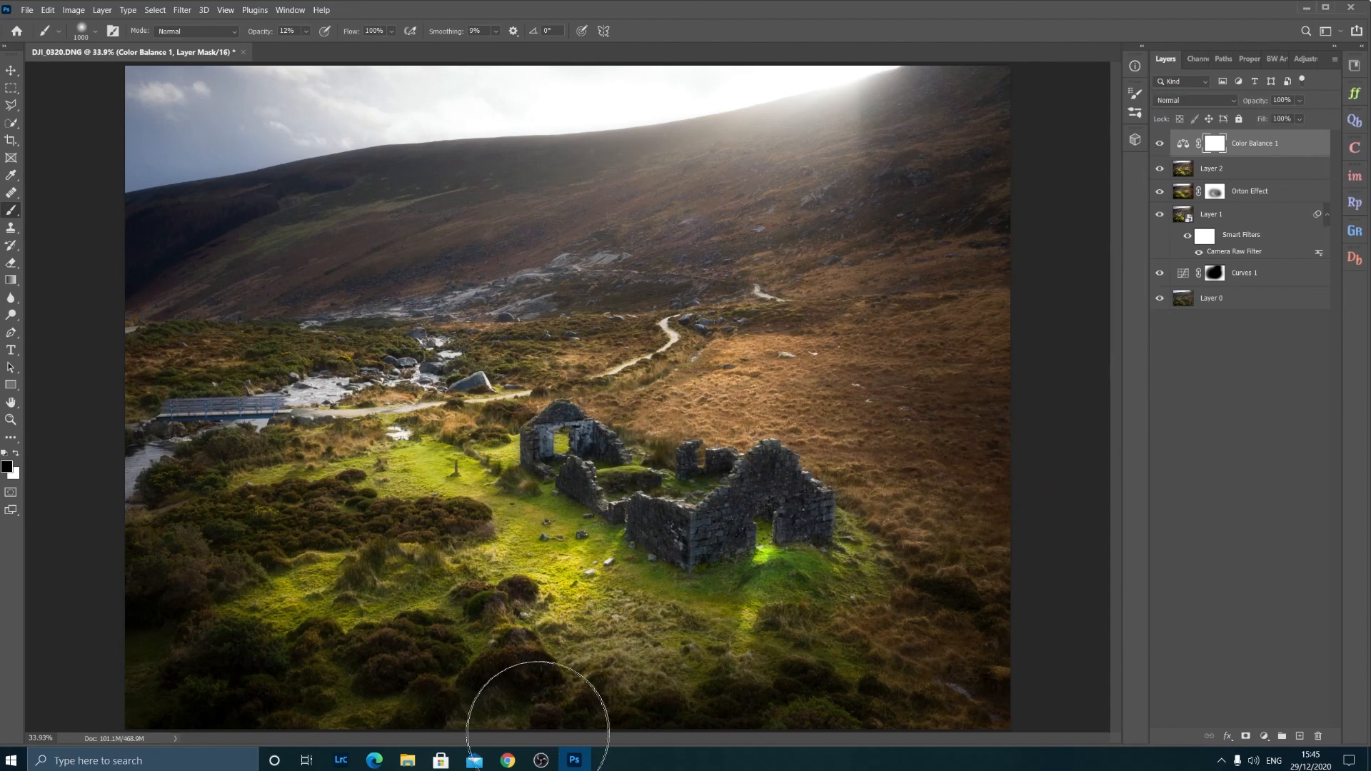
Switch to Lightroom Classic to compare the edit with the earlier finished version of the ruin photo, and return to Photoshop.
click(342, 760)
click(670, 693)
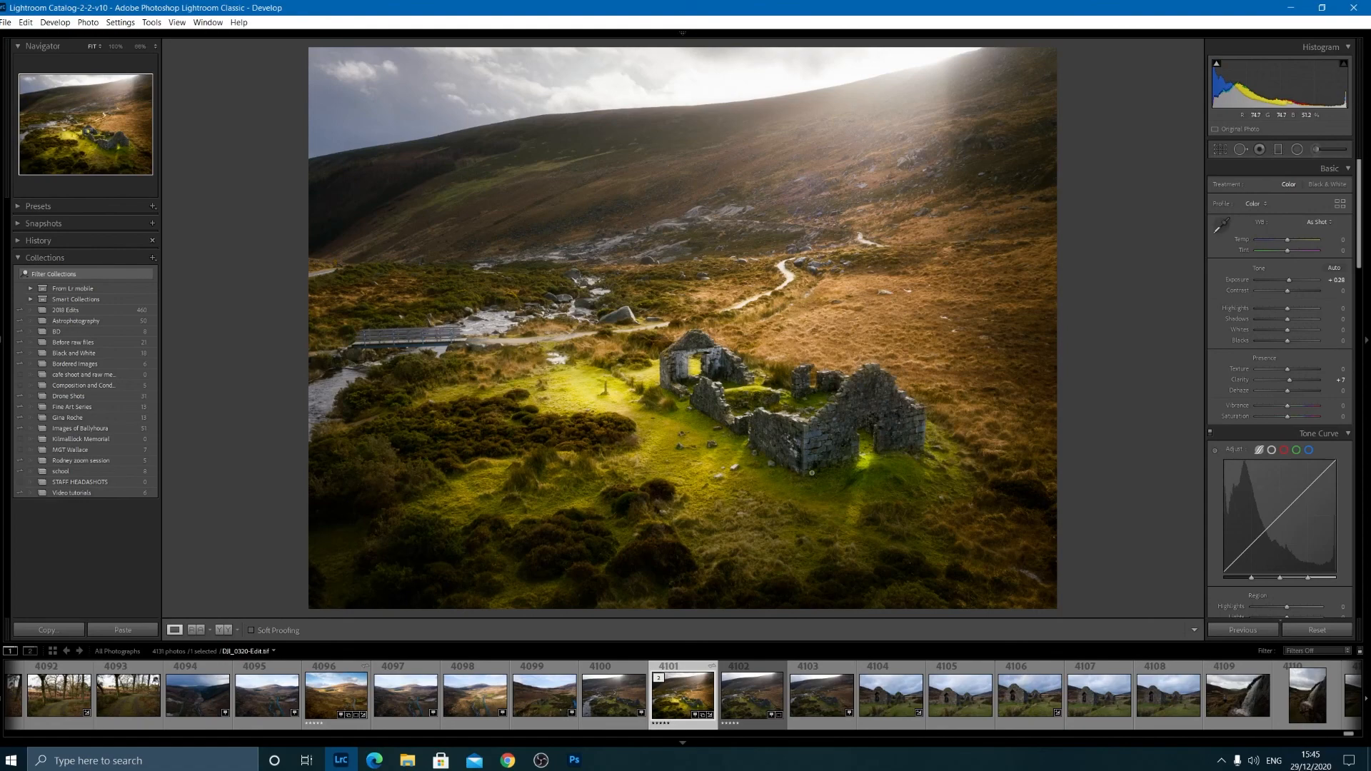
click(572, 761)
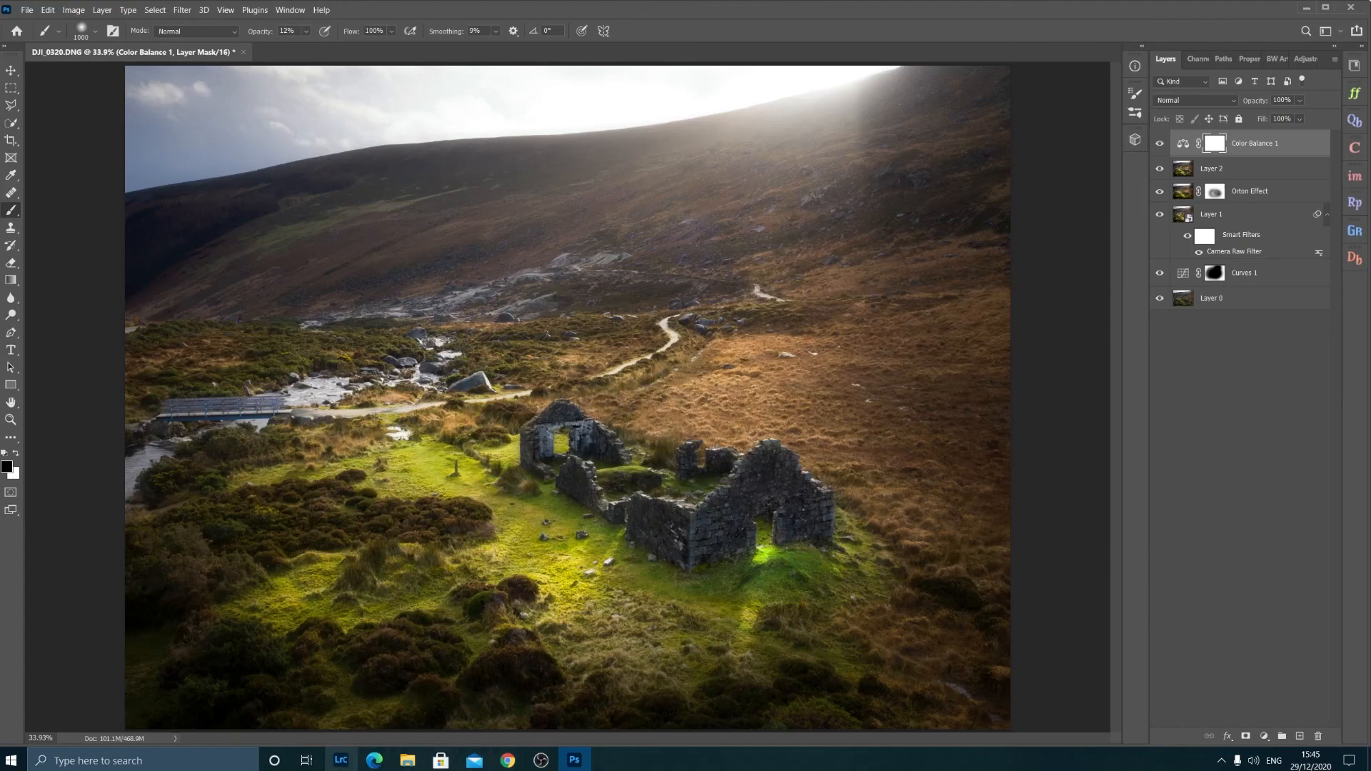
click(341, 760)
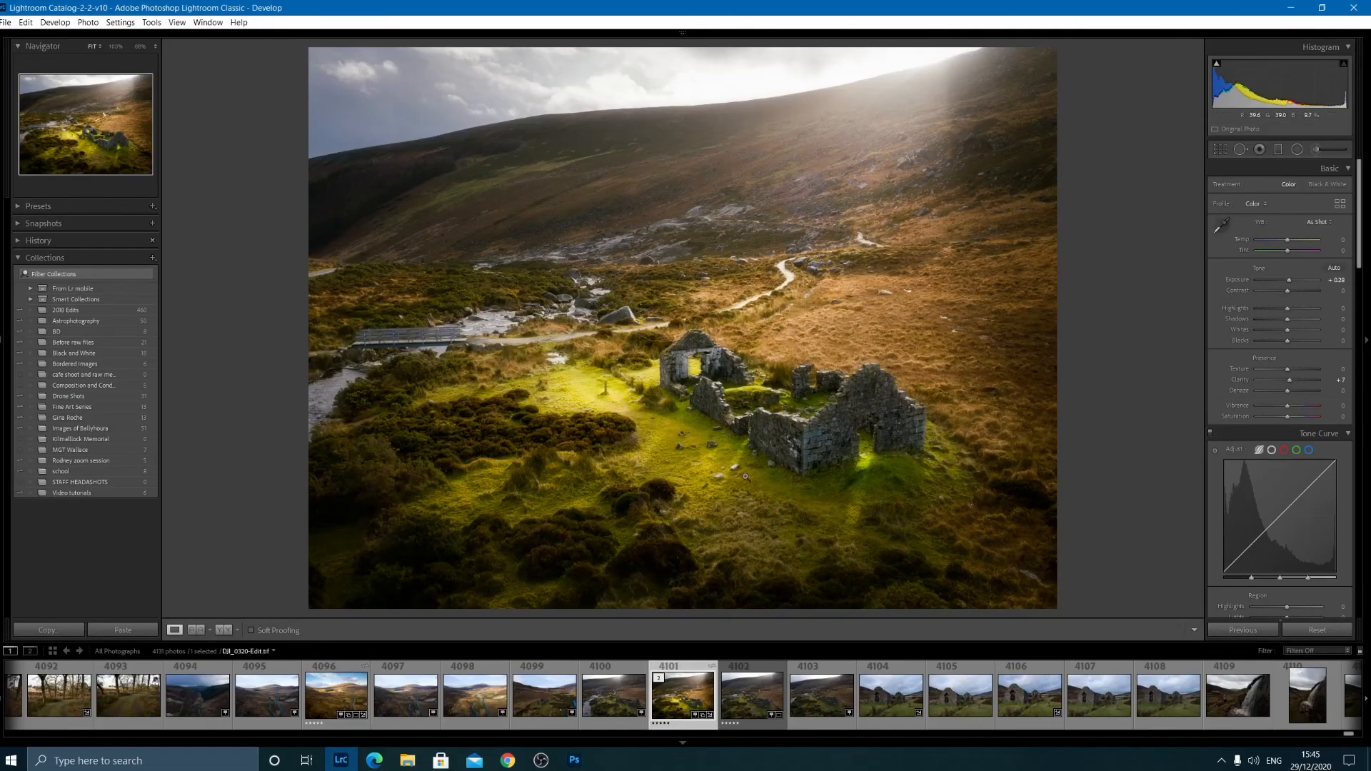
click(574, 760)
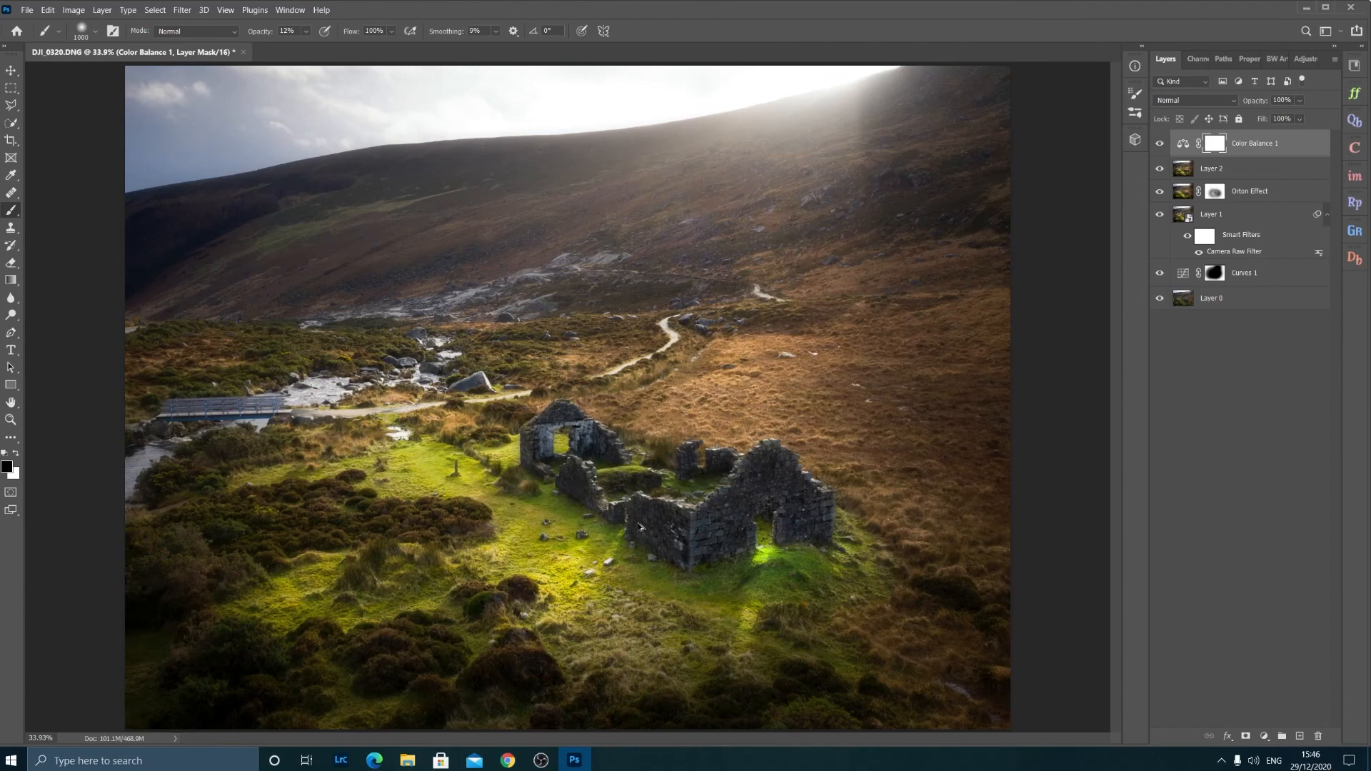
Stamp all visible layers, including the Color Balance adjustment, into a new layer on top of the stack.
key(ctrl+shift+alt+e)
key(x)
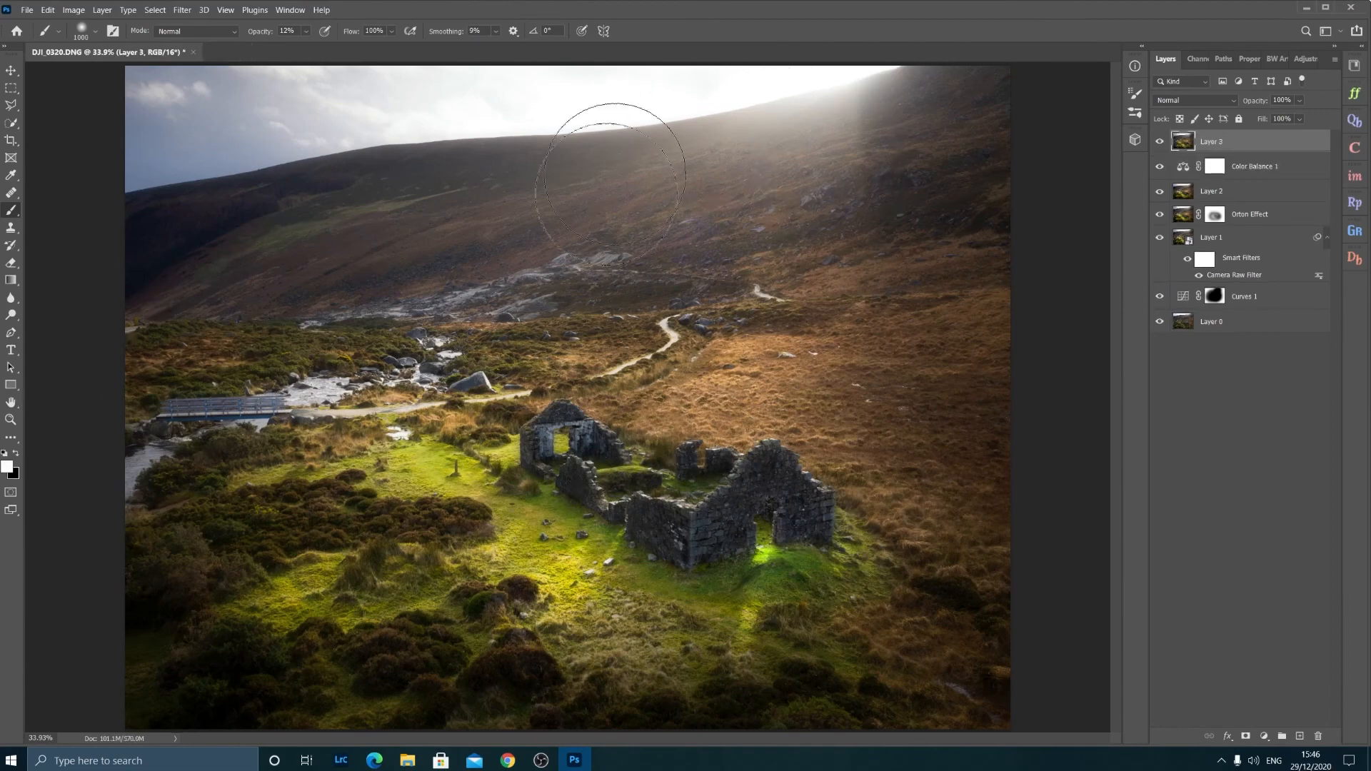